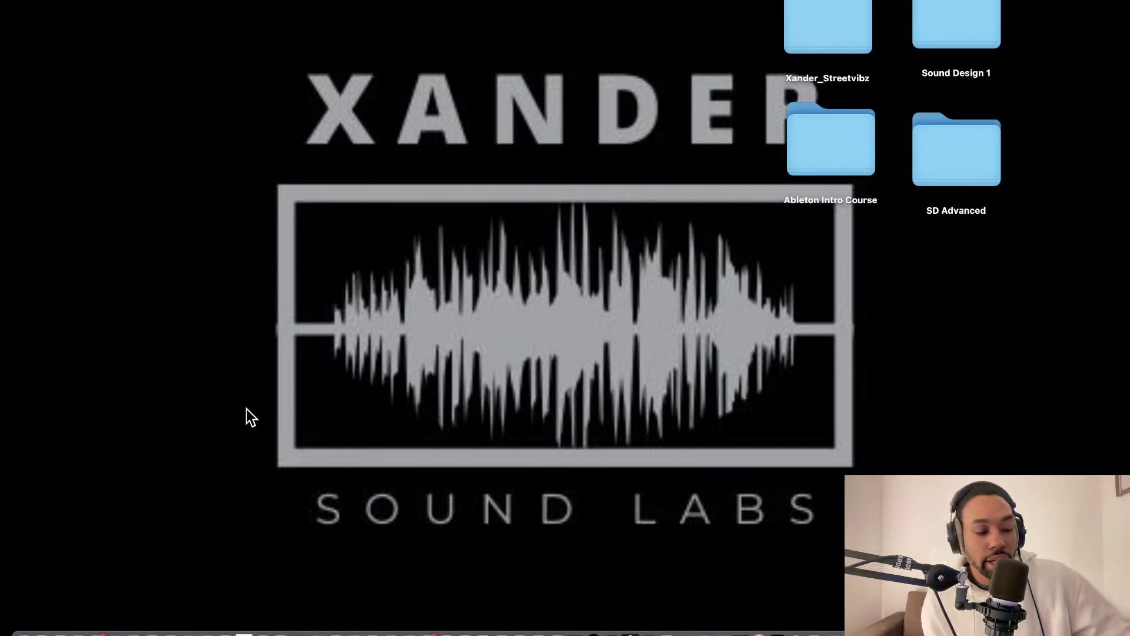
Switch to REAKTOR 6 and start a new Build project for a custom synth.
key("XF86MonBrightnessDown")
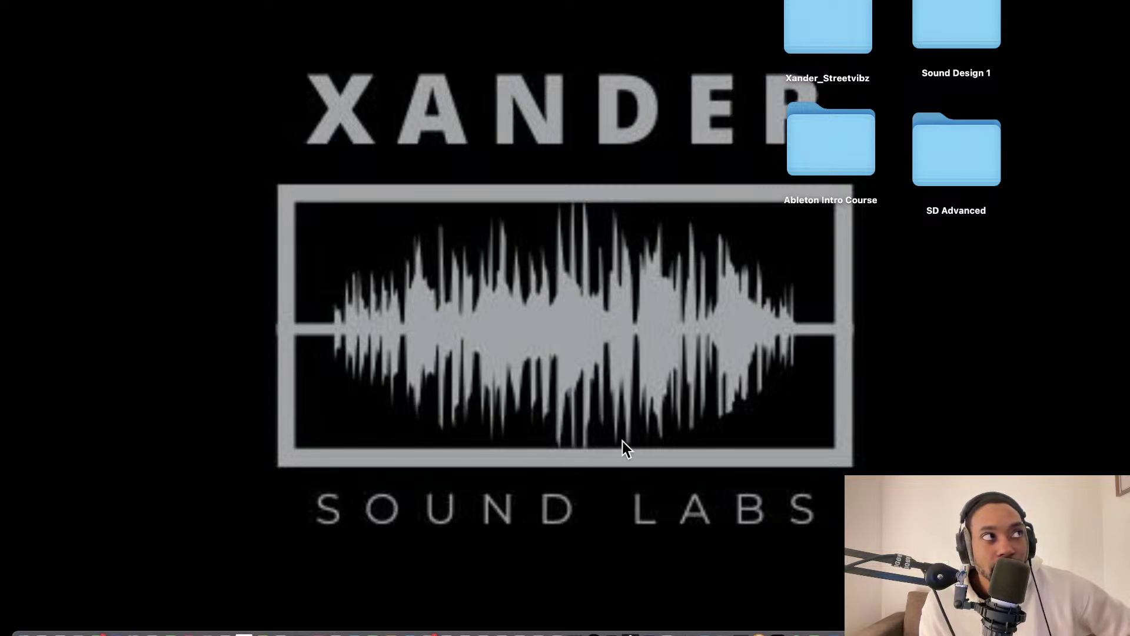
mouse_move(529, 627)
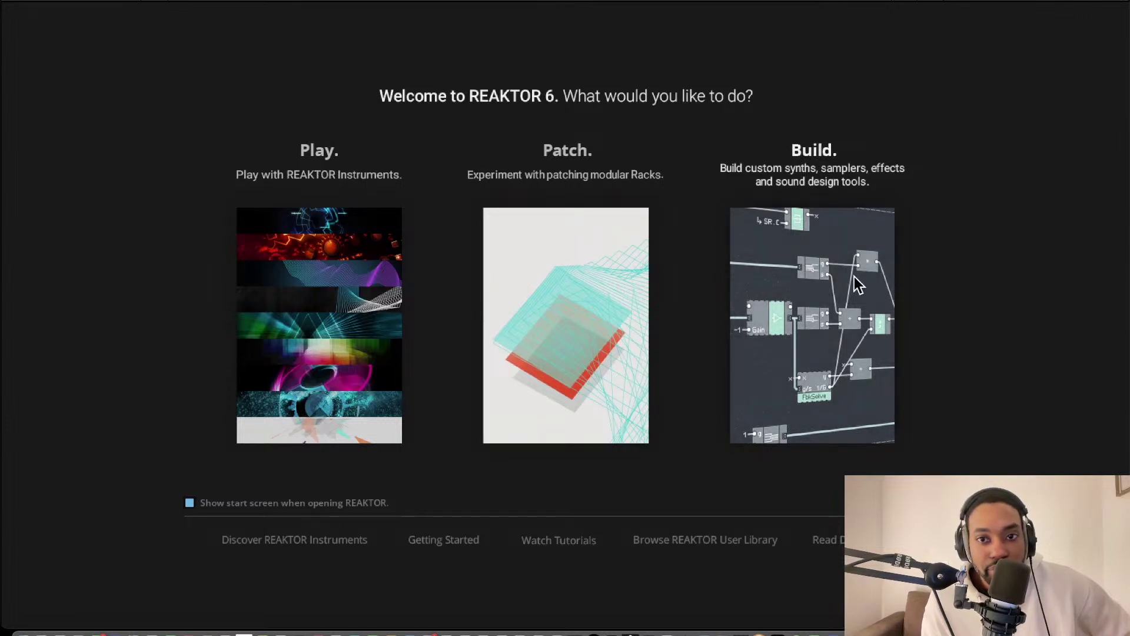
left_click(823, 282)
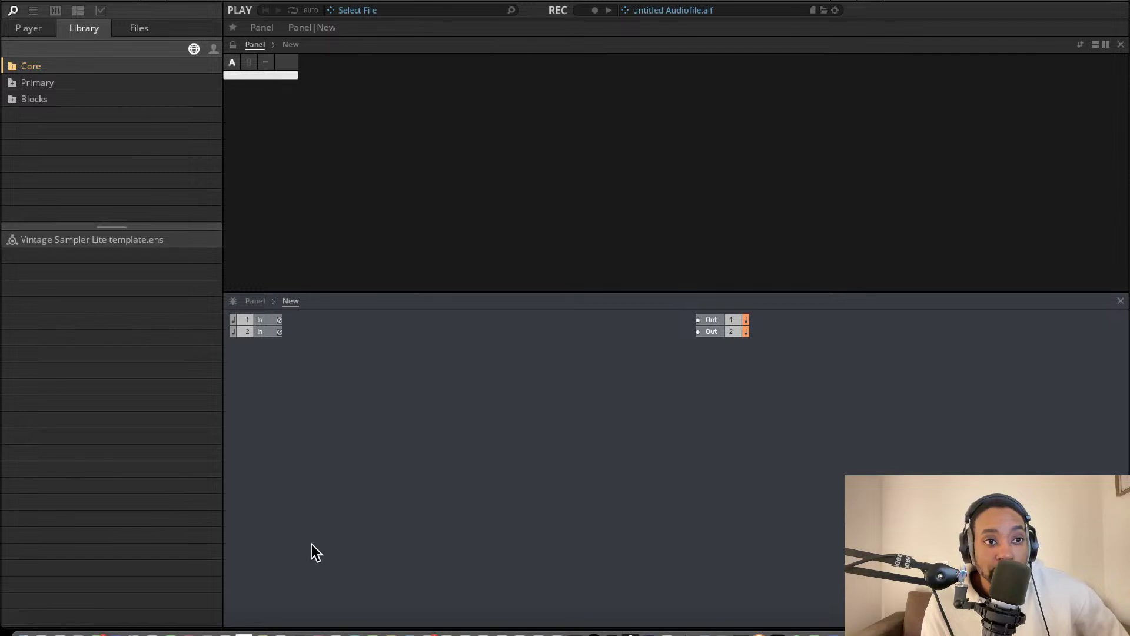
Add the Note In and Clock blocks from the Blocks Base Util folder, placing Clock below Note In in the structure.
left_click(37, 31)
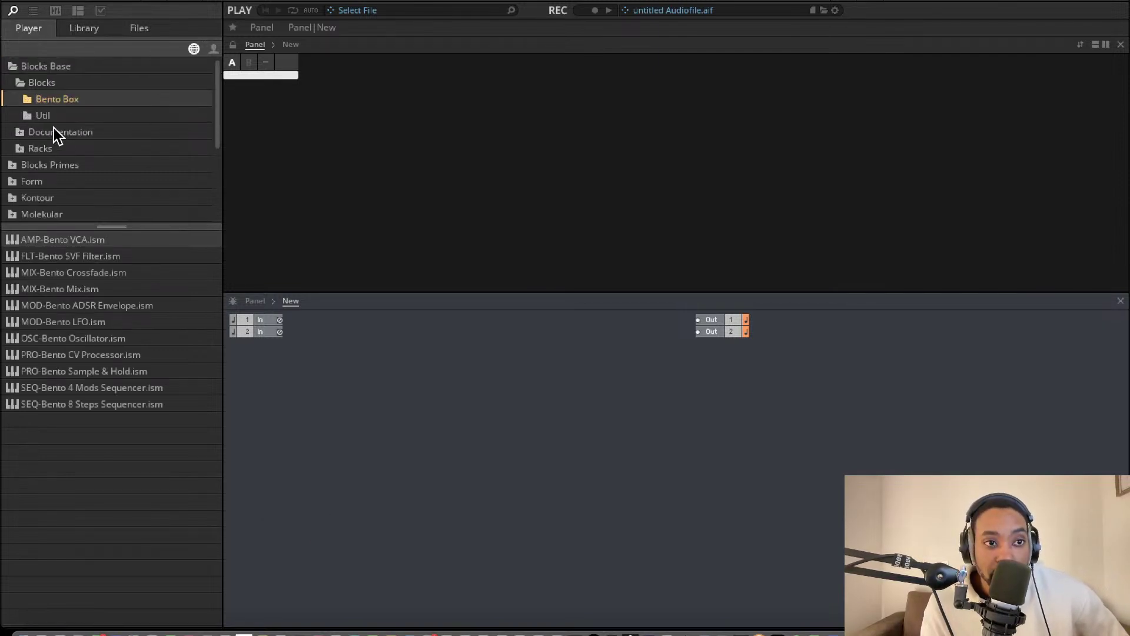
left_click(83, 29)
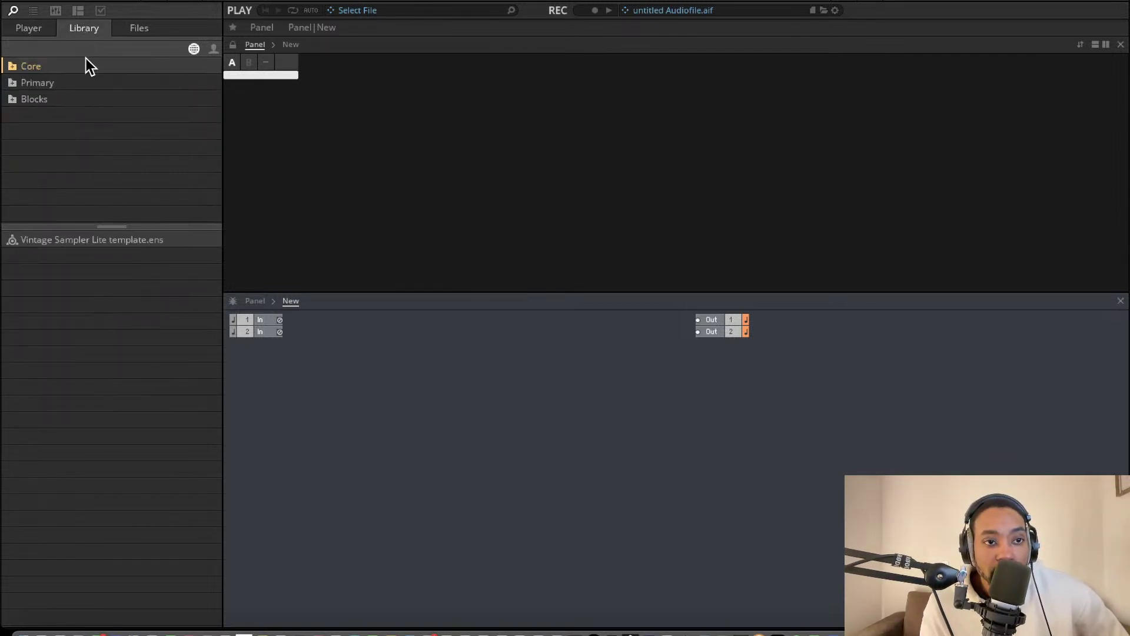
left_click(13, 66)
left_click(29, 34)
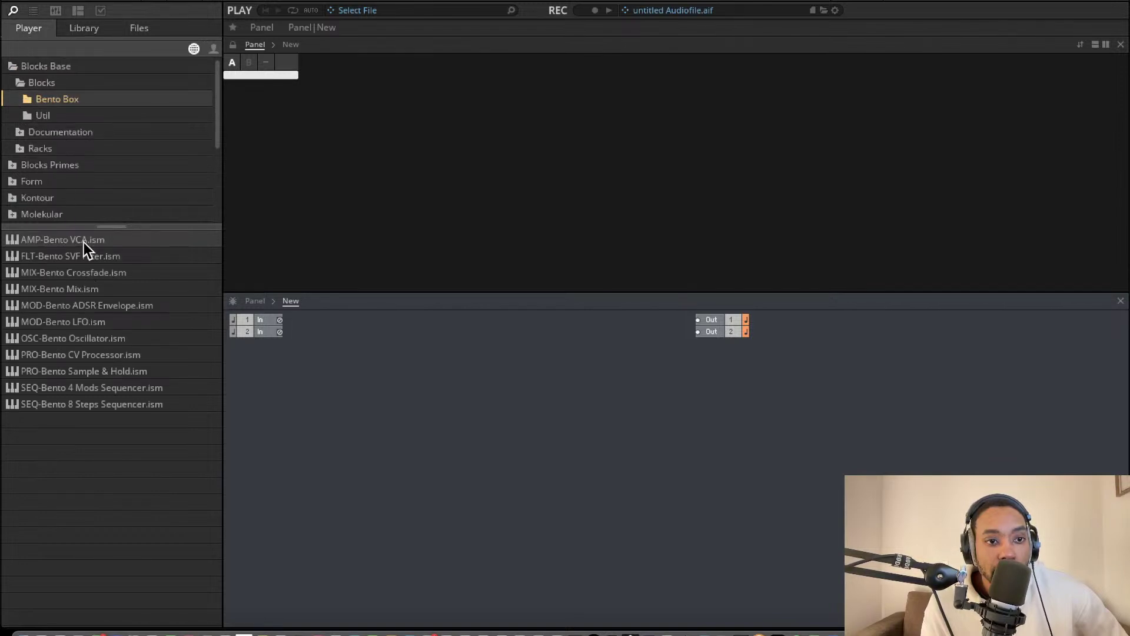
left_click(42, 116)
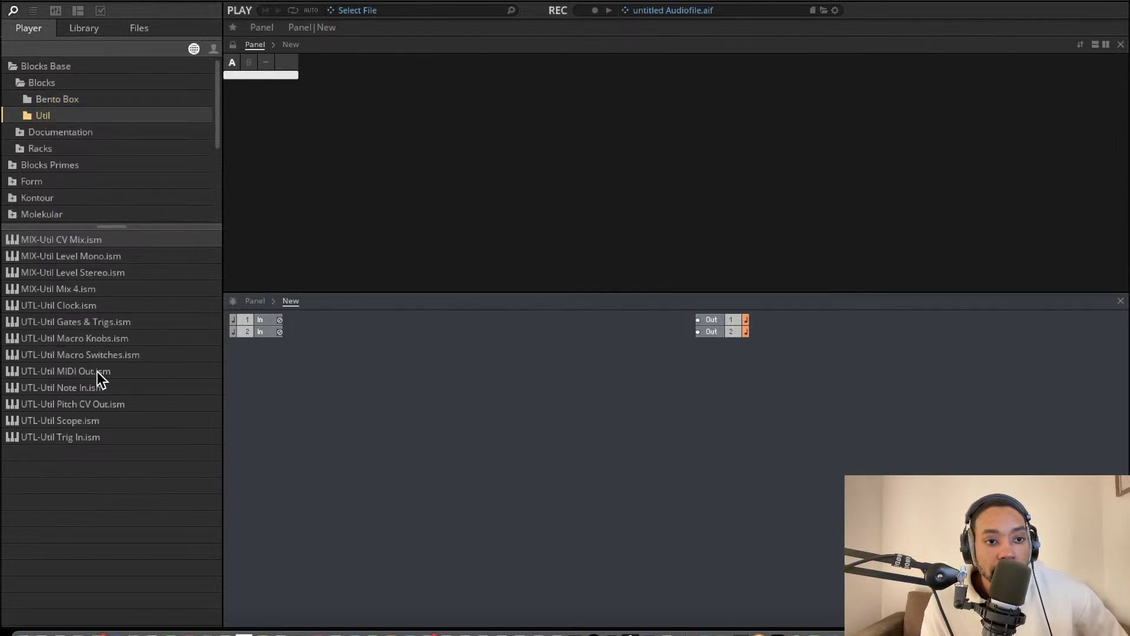
left_click_drag(70, 388, 336, 381)
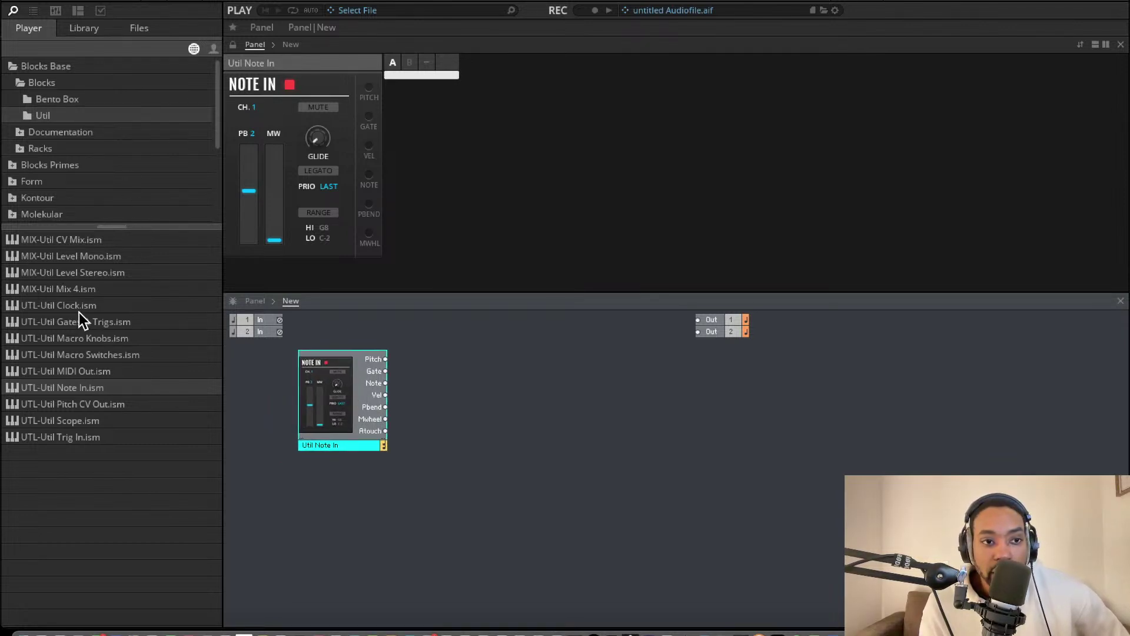
left_click_drag(79, 309, 347, 497)
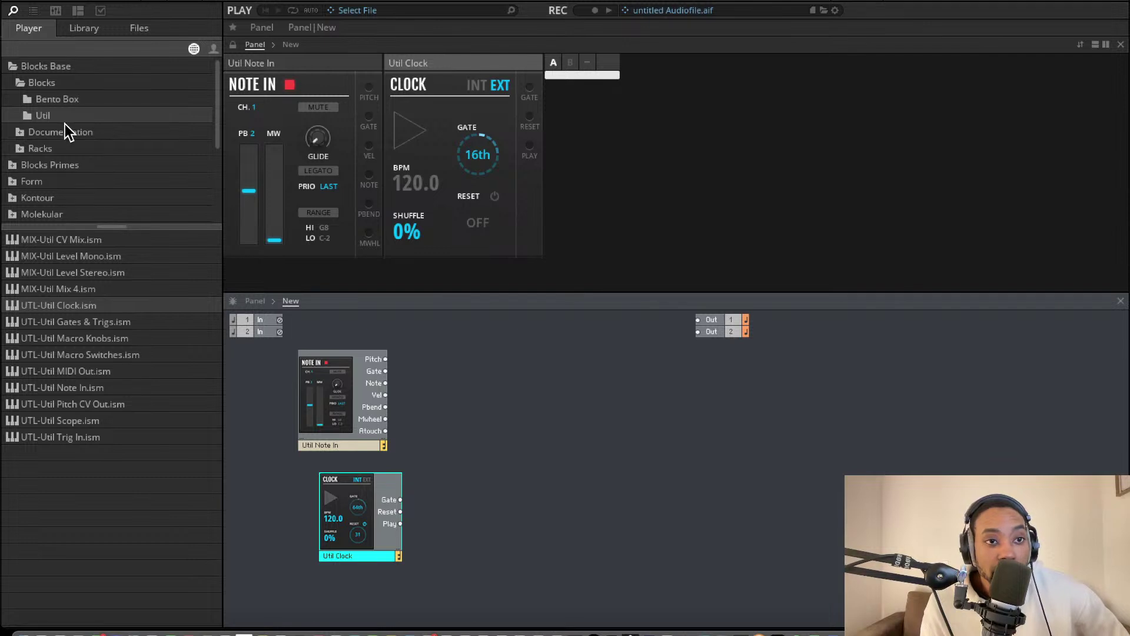
Add two Bento Box oscillators stacked beside the Note In block, setting one waveform to triangle and the other to sawtooth.
left_click(69, 99)
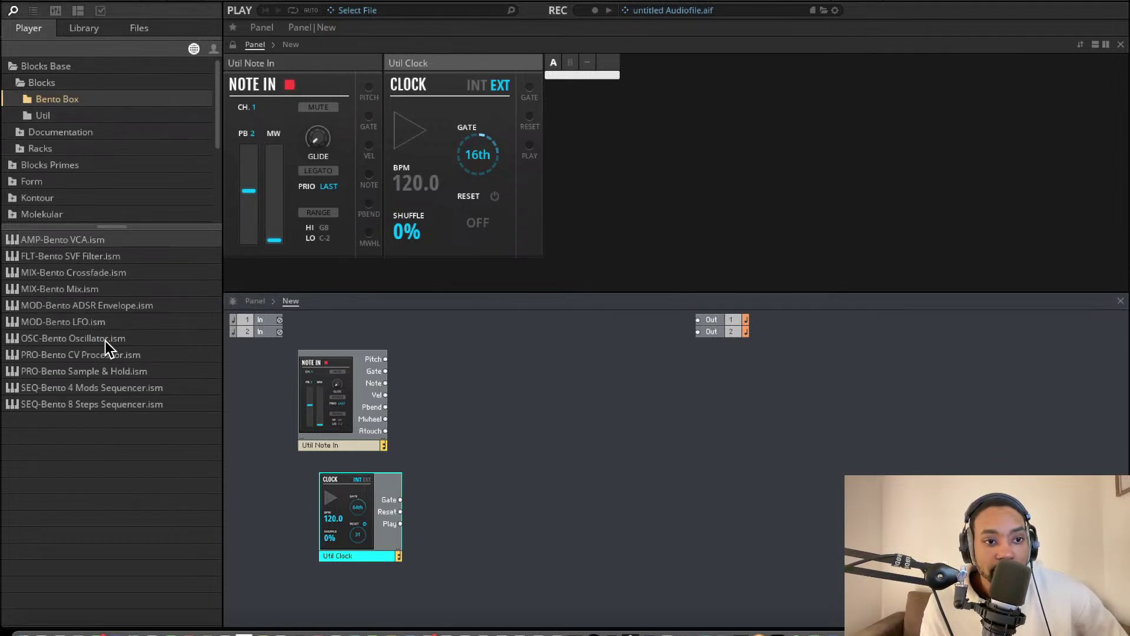
left_click_drag(104, 341, 521, 517)
key("ctrl+d")
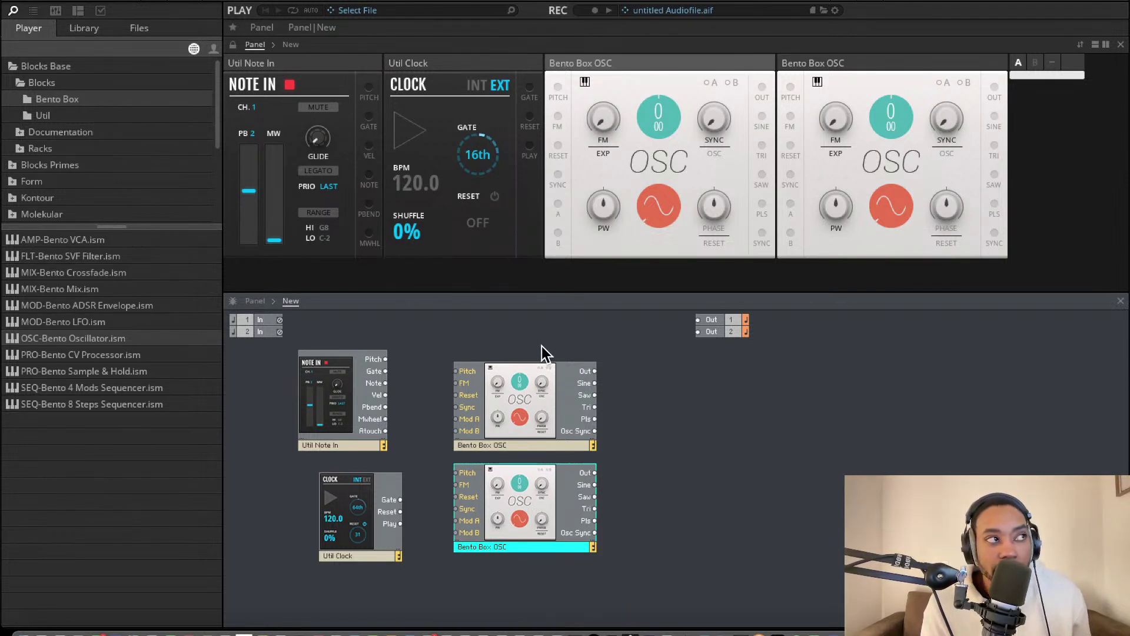
left_click(697, 191)
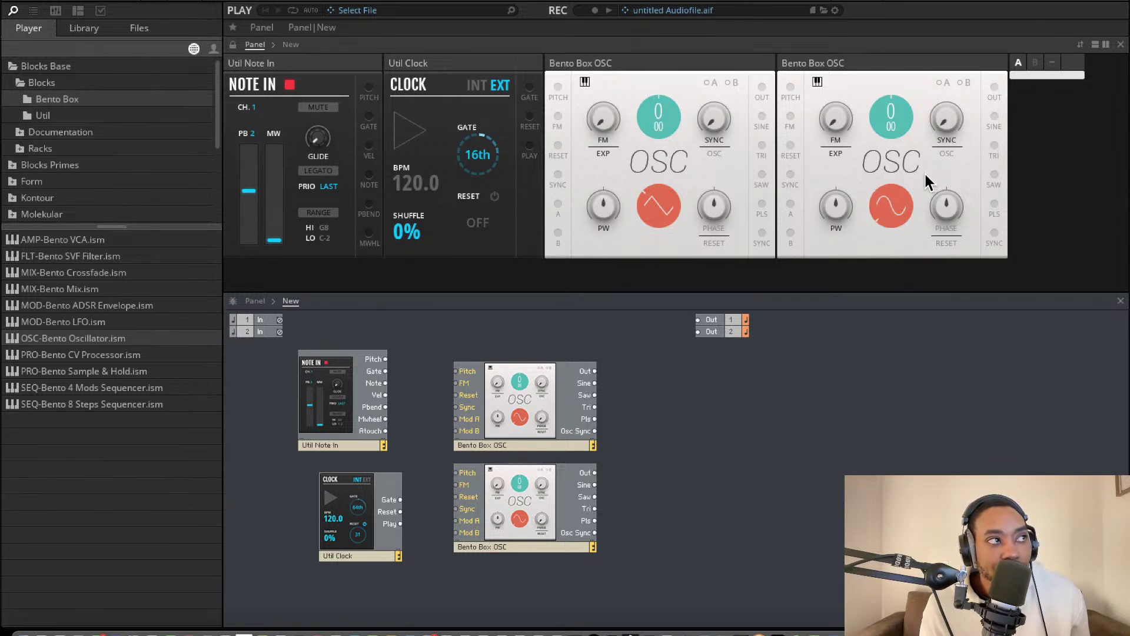
left_click(903, 196)
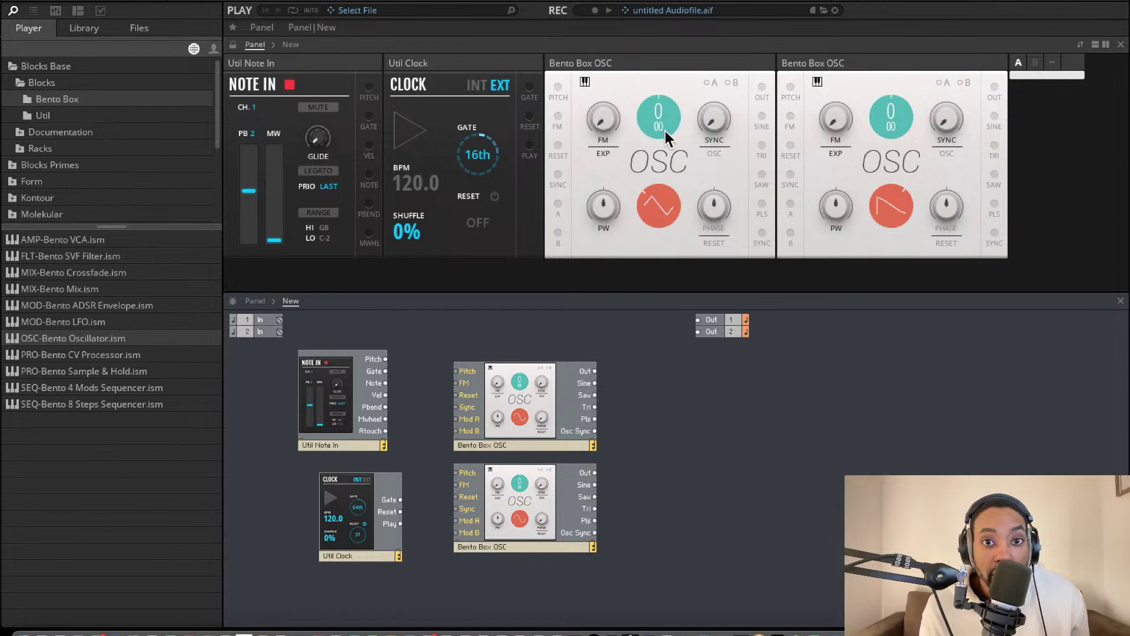
Rename the upper oscillator block as Bento Box OSC A and the lower one as Bento Box OSC B.
double_click(505, 445)
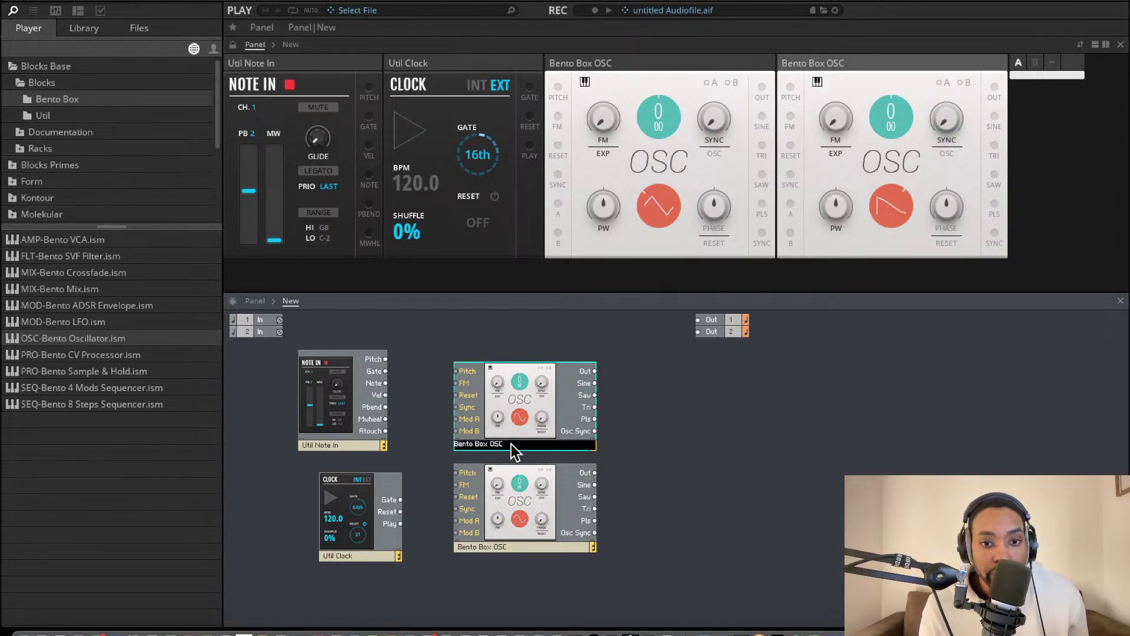
key("ctrl+a")
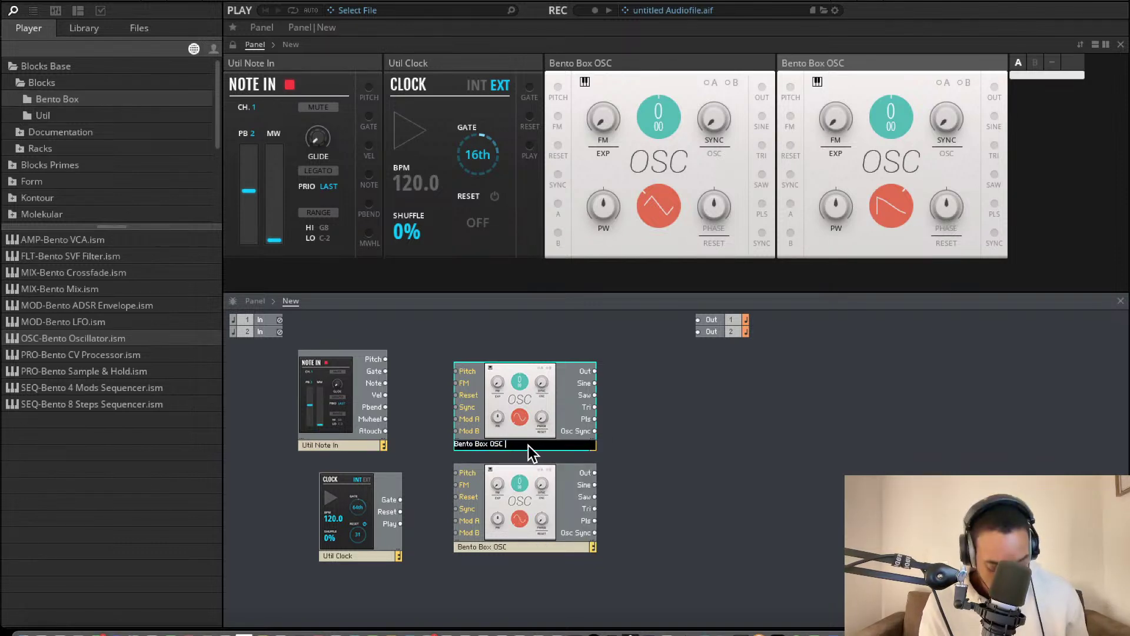
left_click(513, 445)
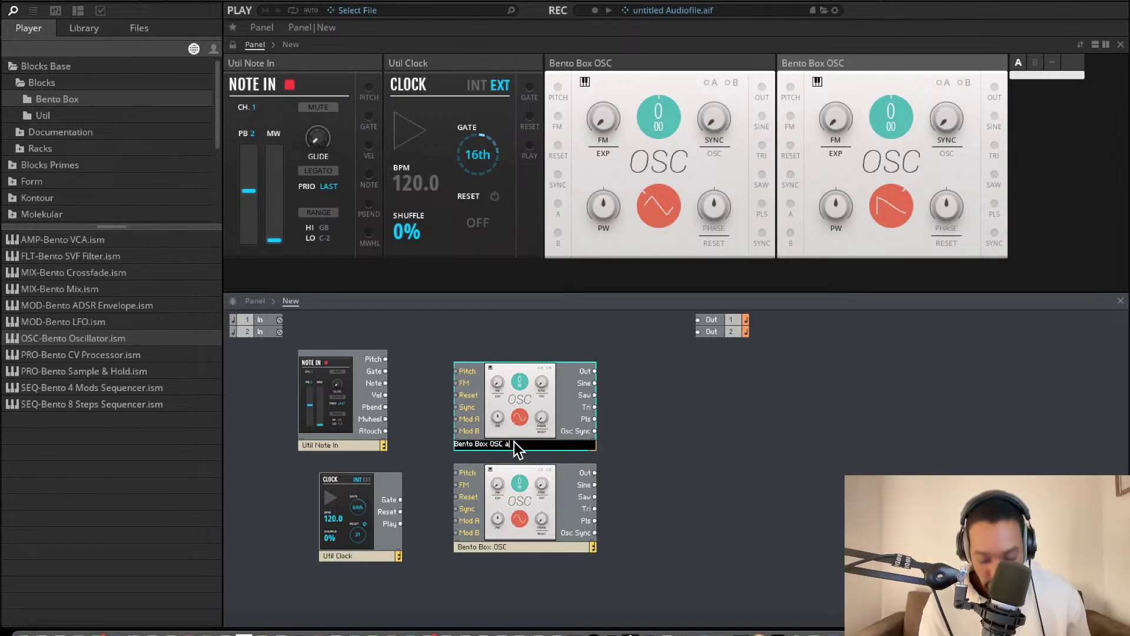
type("S")
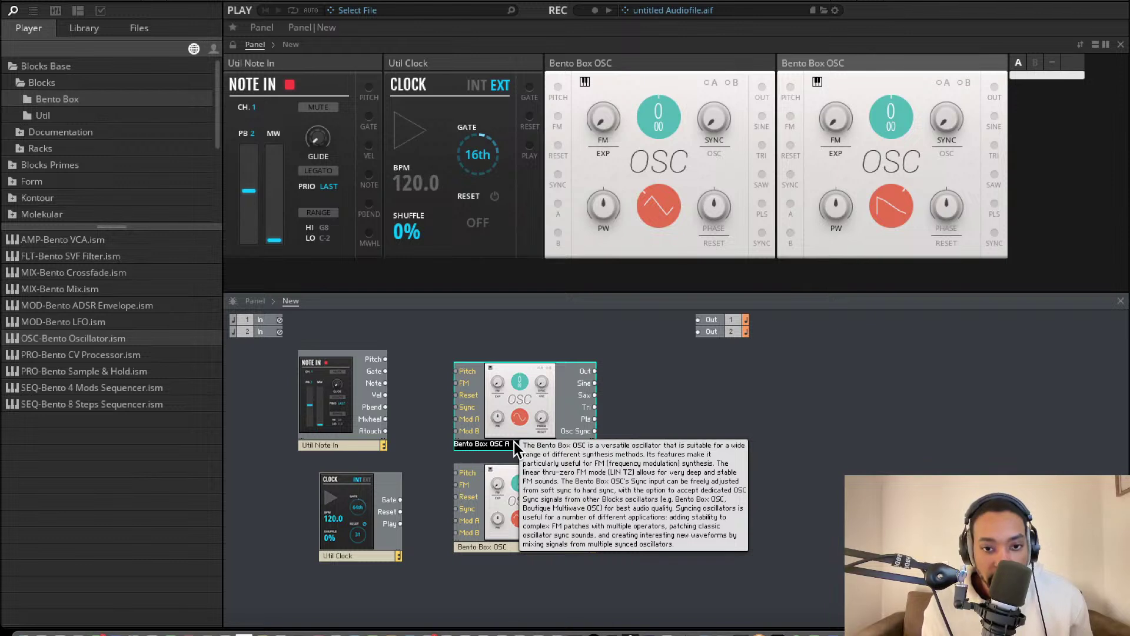
double_click(513, 546)
left_click(515, 548)
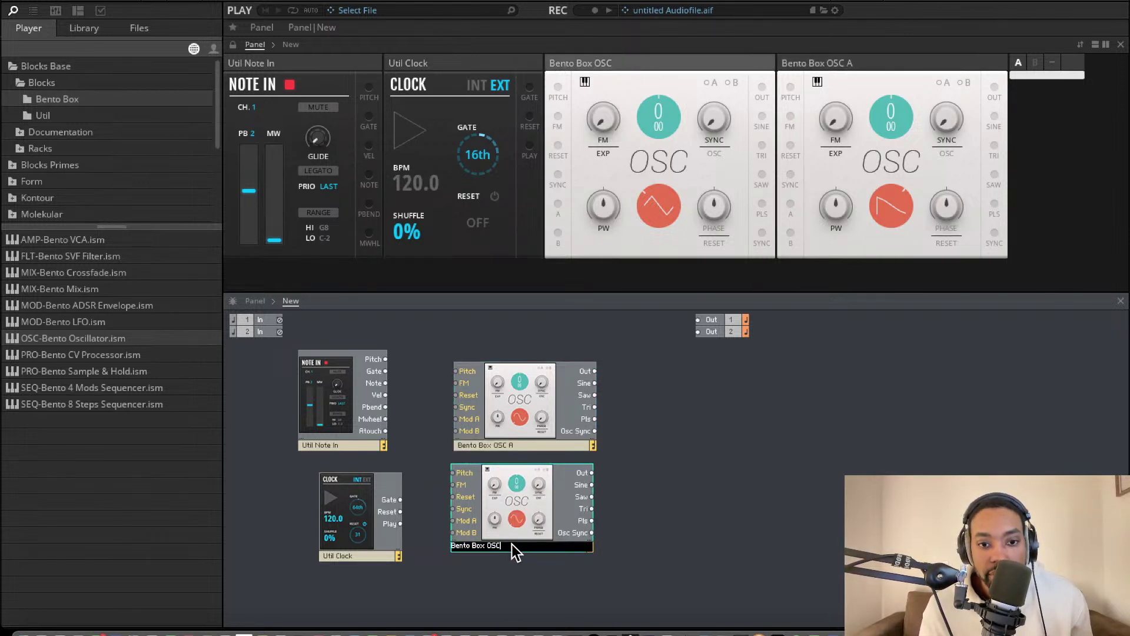
type("B")
key("Return")
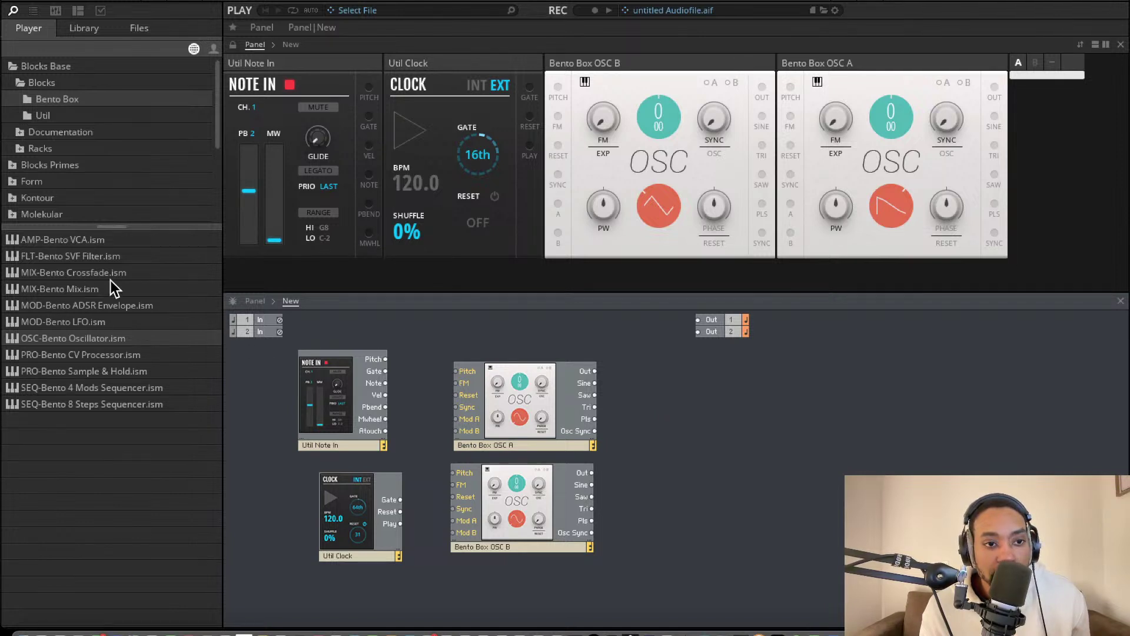
Add the Bento SVF Filter and VCA to the right of the oscillators, and the Bento LFO below OSC B.
left_click_drag(93, 256, 709, 453)
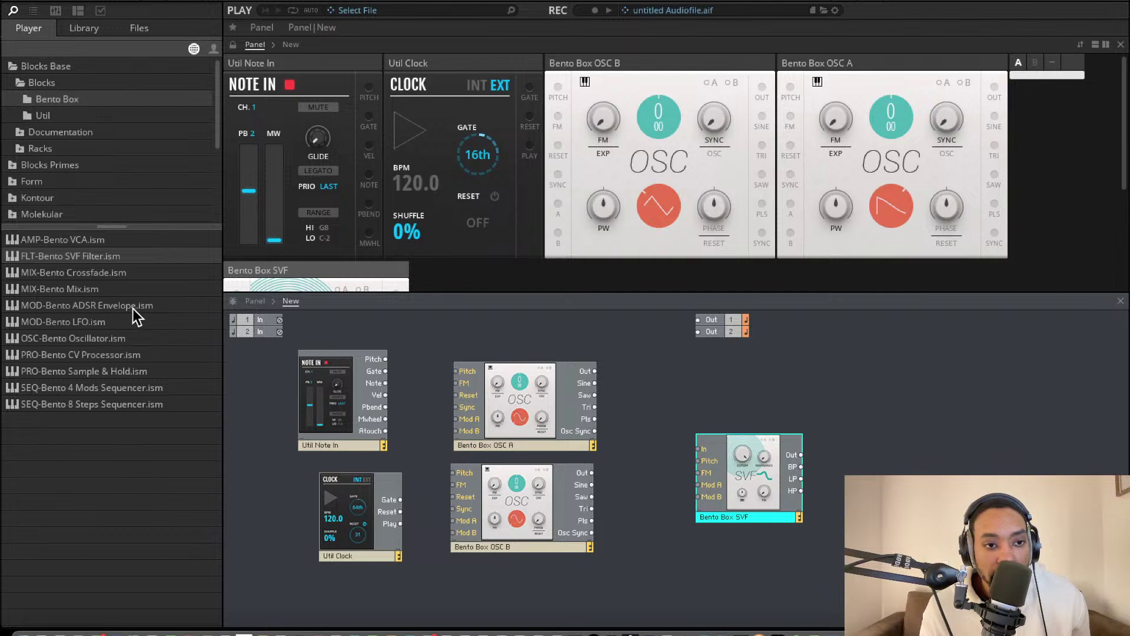
left_click_drag(97, 240, 865, 441)
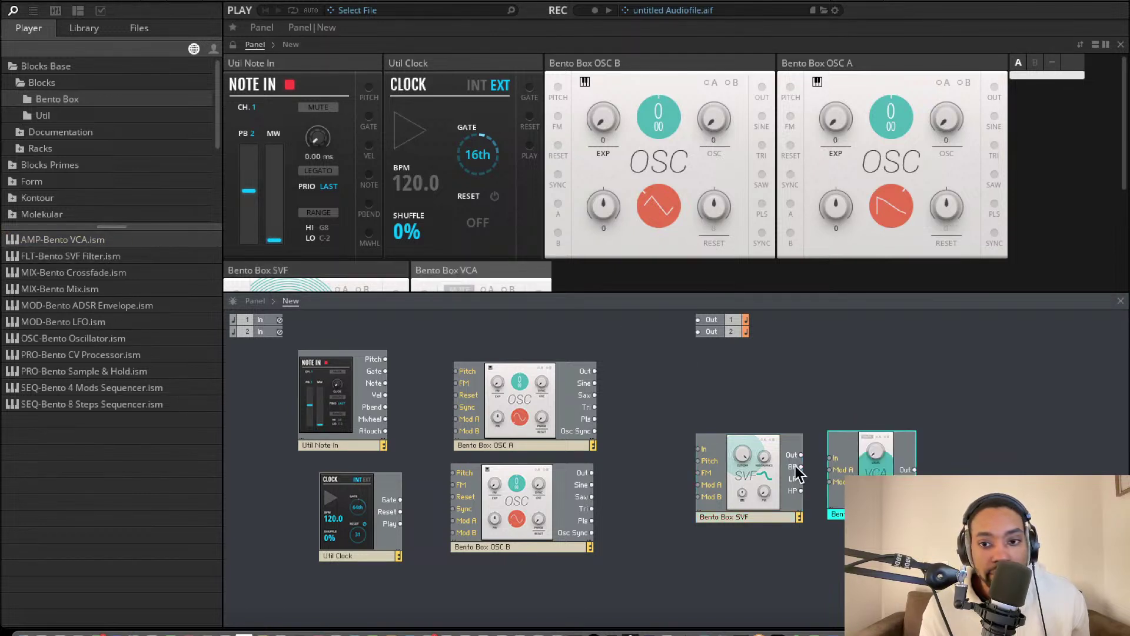
left_click_drag(792, 469, 750, 469)
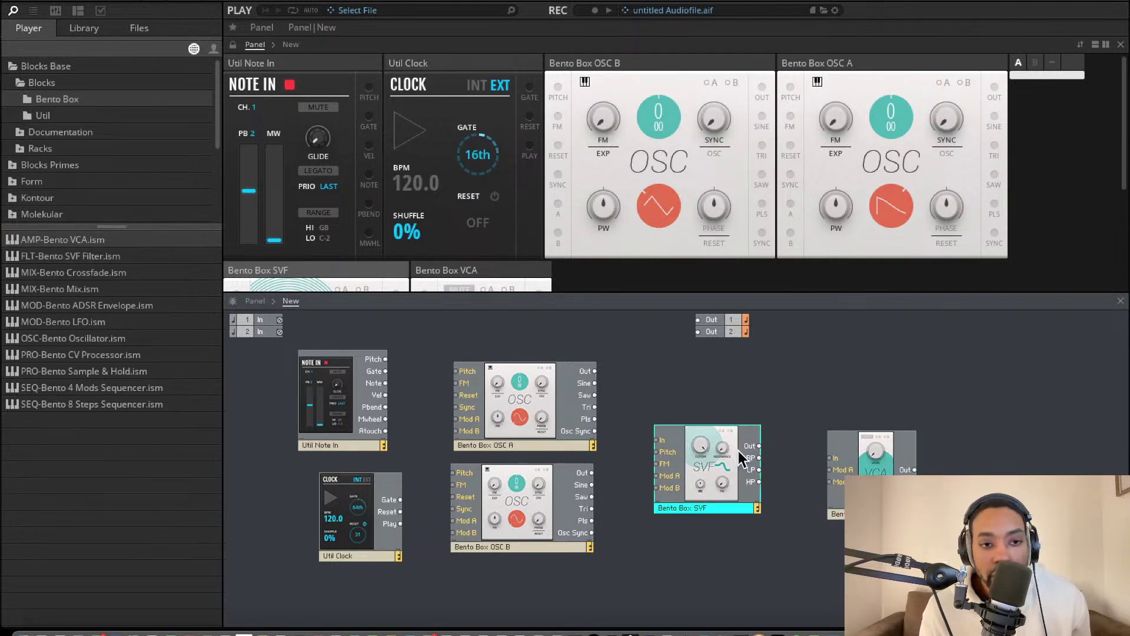
left_click_drag(83, 322, 454, 591)
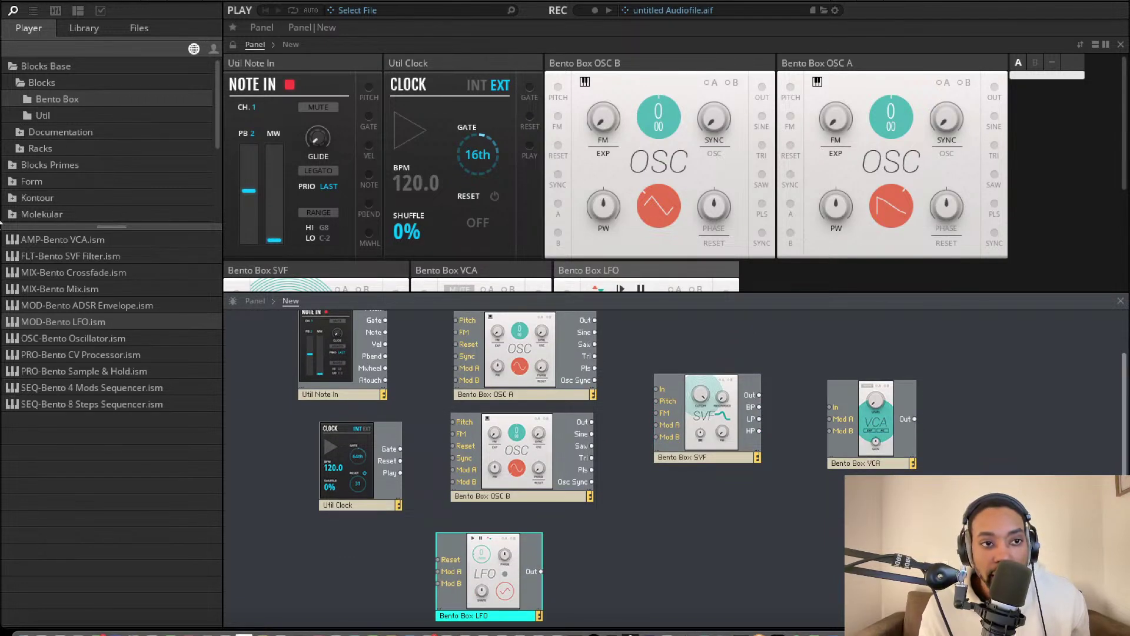
Look through the Blocks Primes, Prism, Monark, Molekular, Kontour and Razor folders of the library for further blocks.
left_click(50, 117)
left_click(43, 100)
scroll(37, 144, "down", 3)
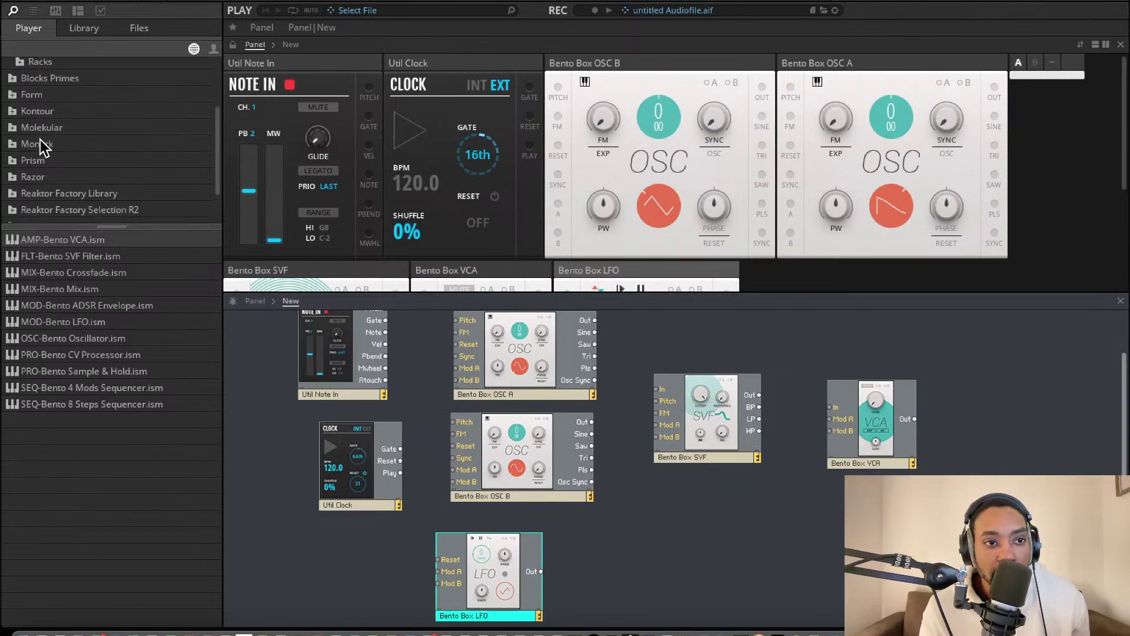
left_click(17, 76)
scroll(26, 122, "down", 3)
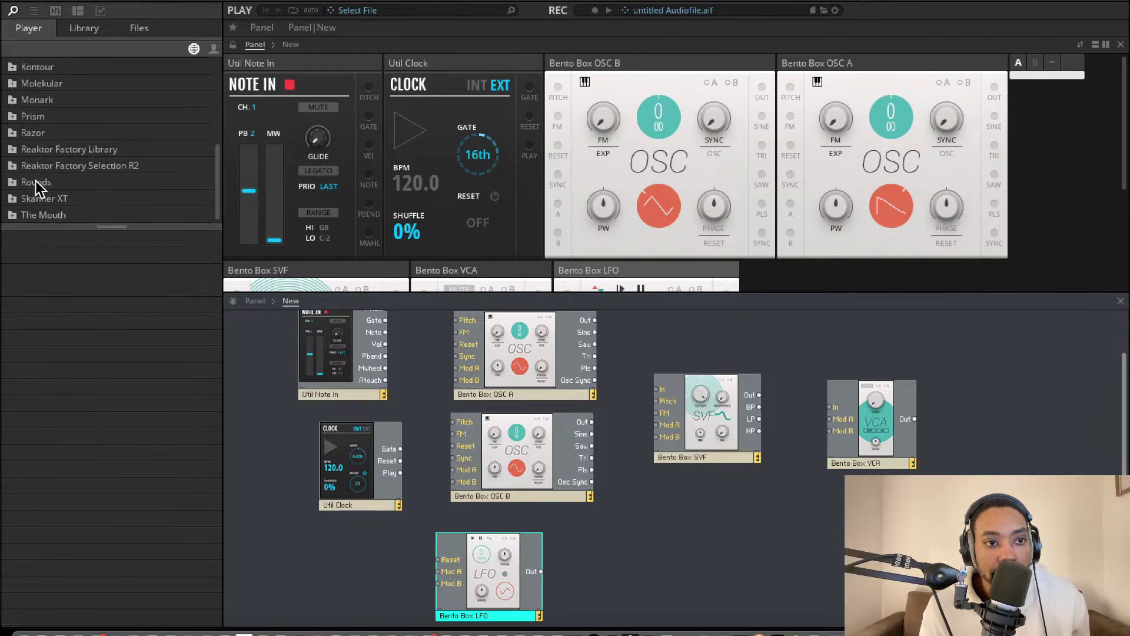
left_click(14, 118)
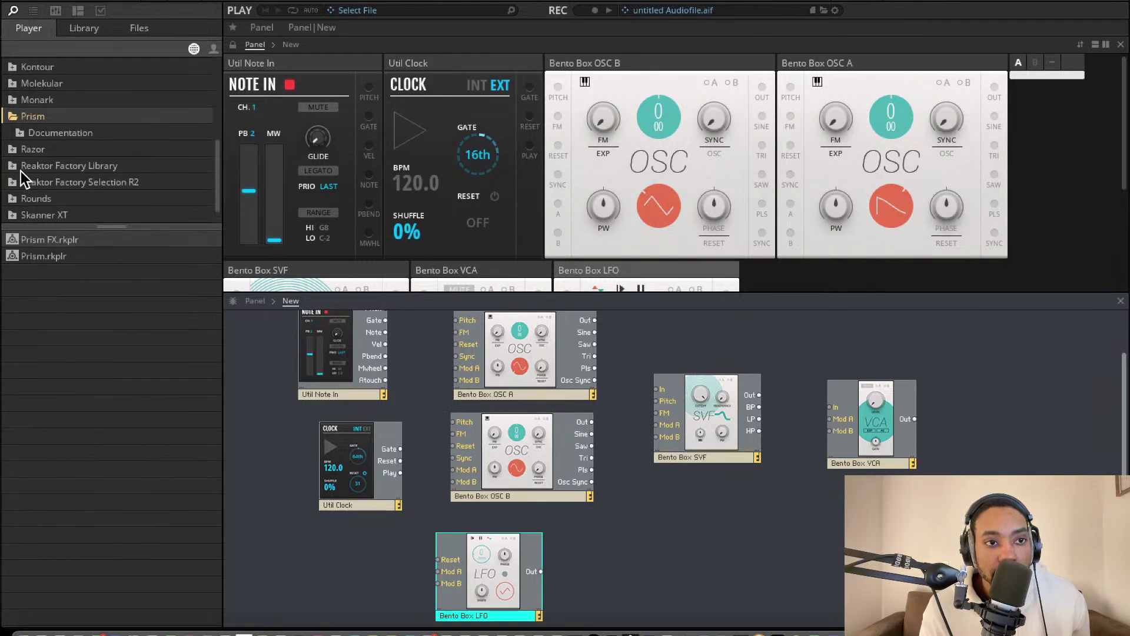
left_click(13, 101)
left_click(14, 83)
left_click(14, 66)
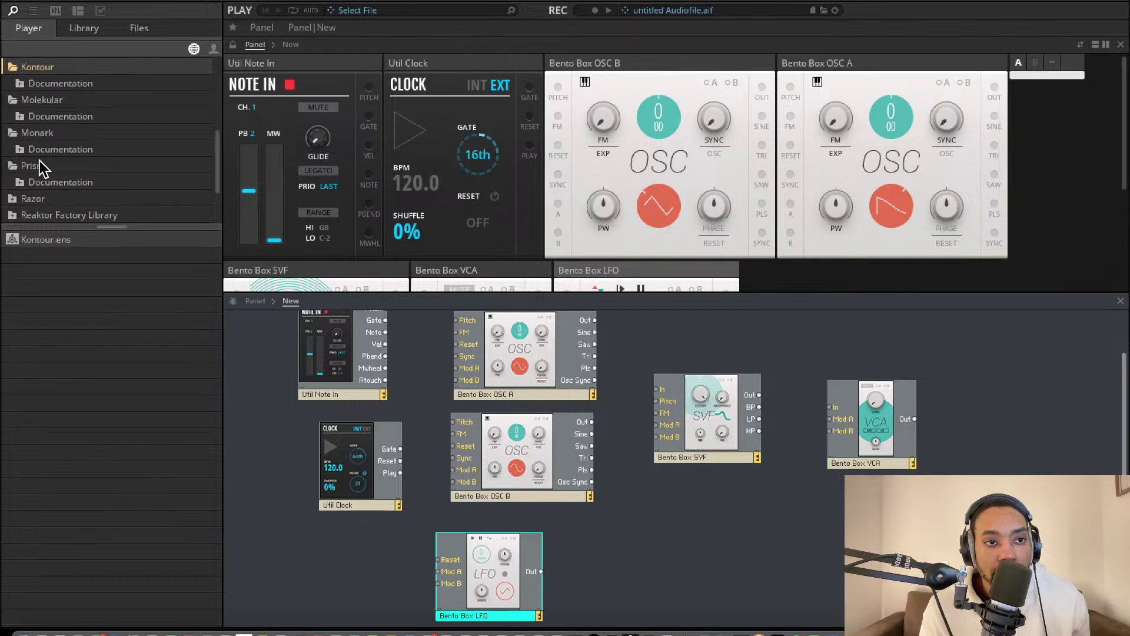
scroll(40, 161, "down", 2)
left_click(13, 134)
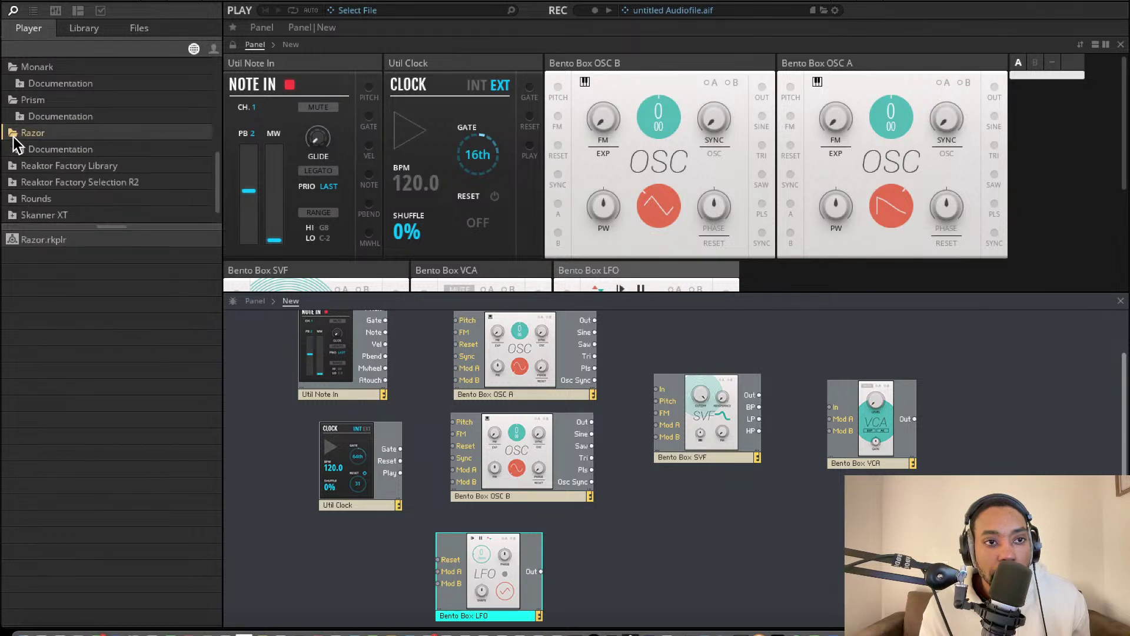
left_click(23, 167)
Examine the Reaktor Factory Library, Reaktor Factory Selection R2 and Rounds folders for an effect block.
scroll(37, 183, "up", 10)
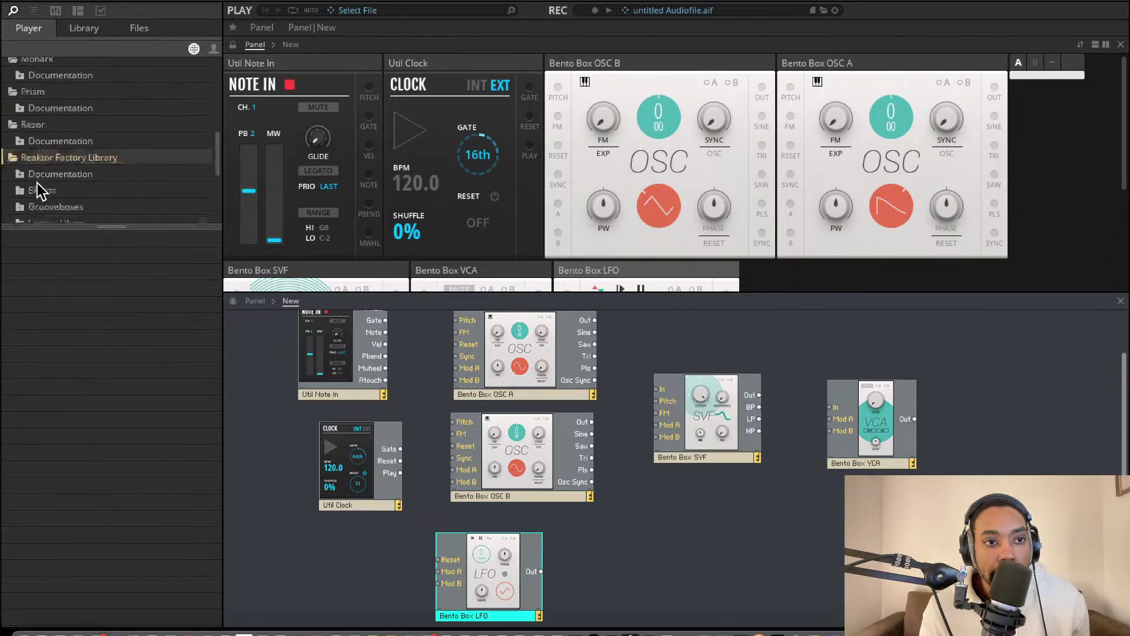
left_click(15, 82)
scroll(13, 147, "down", 8)
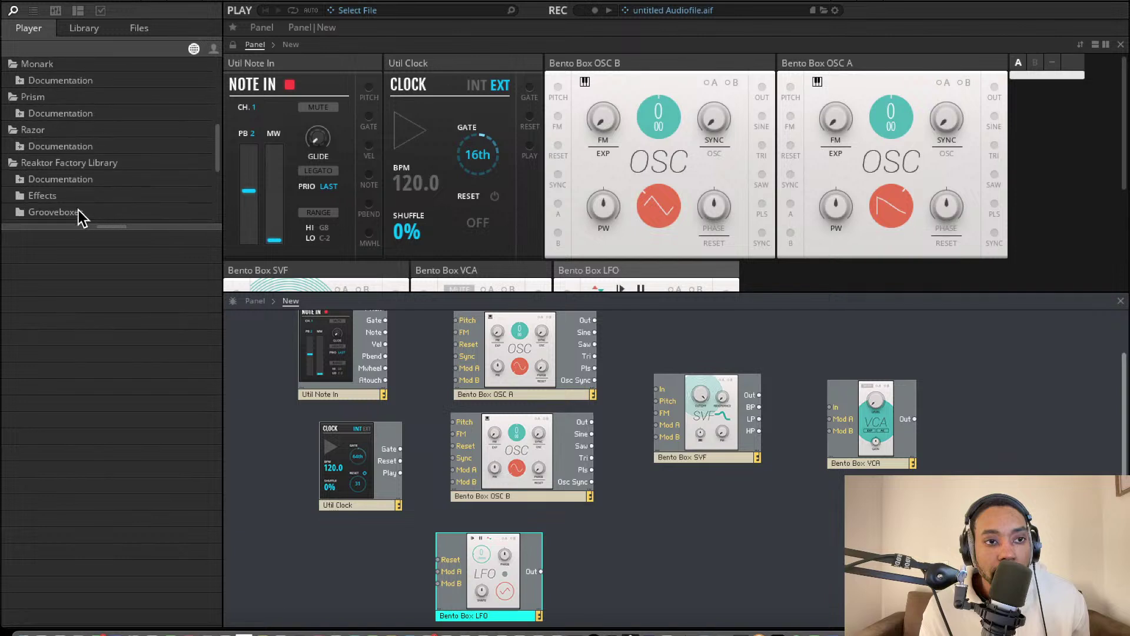
scroll(67, 199, "down", 5)
left_click(13, 166)
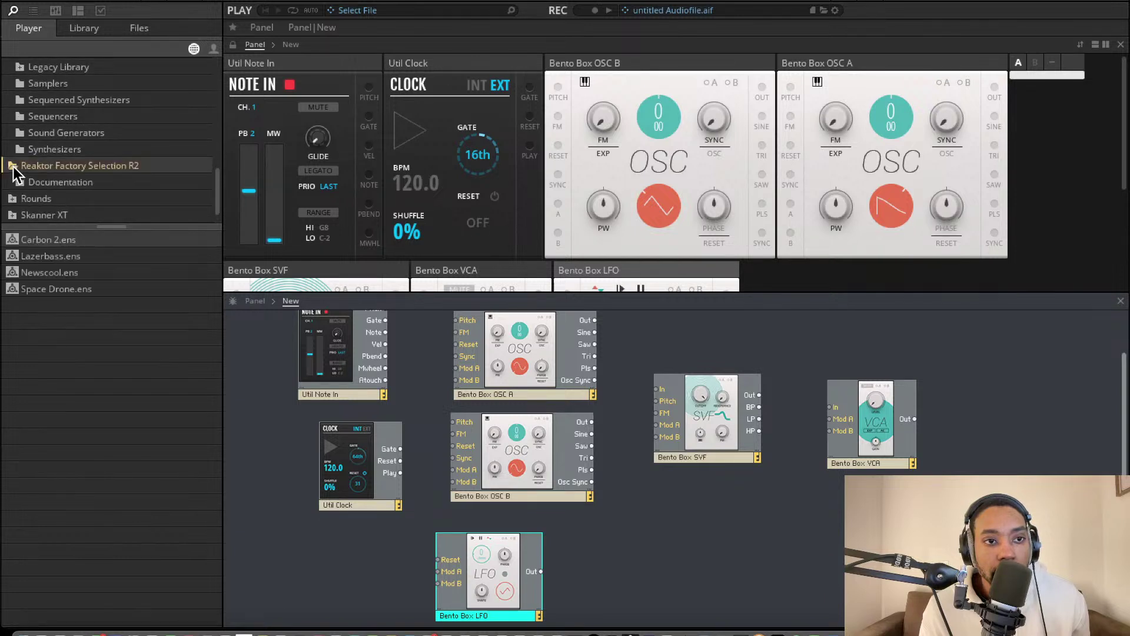
left_click(21, 187)
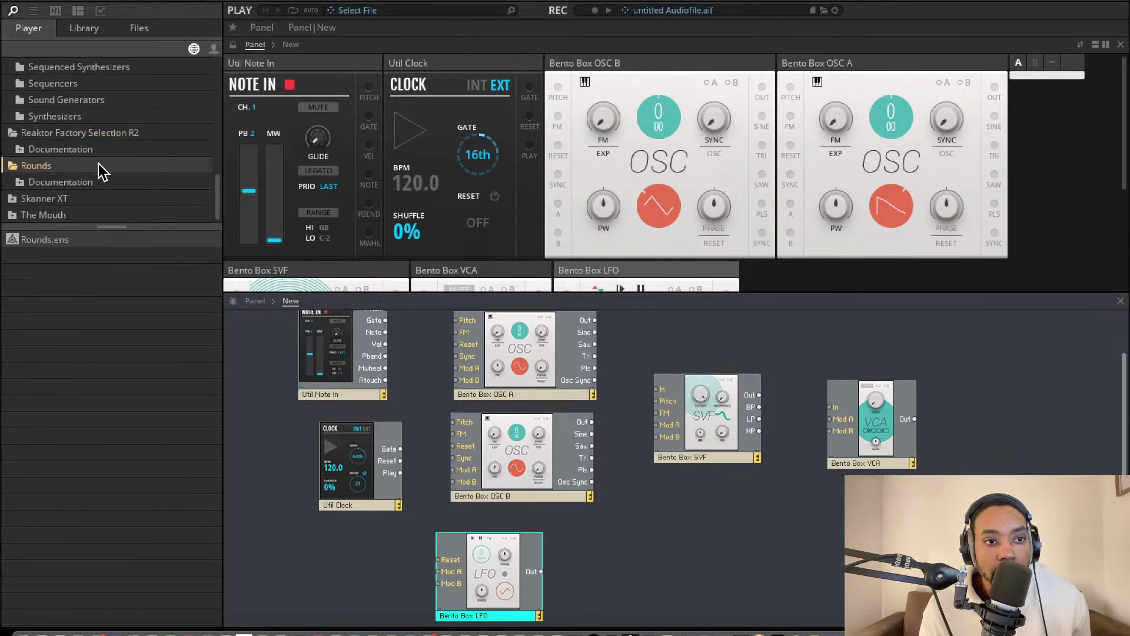
scroll(84, 167, "up", 10)
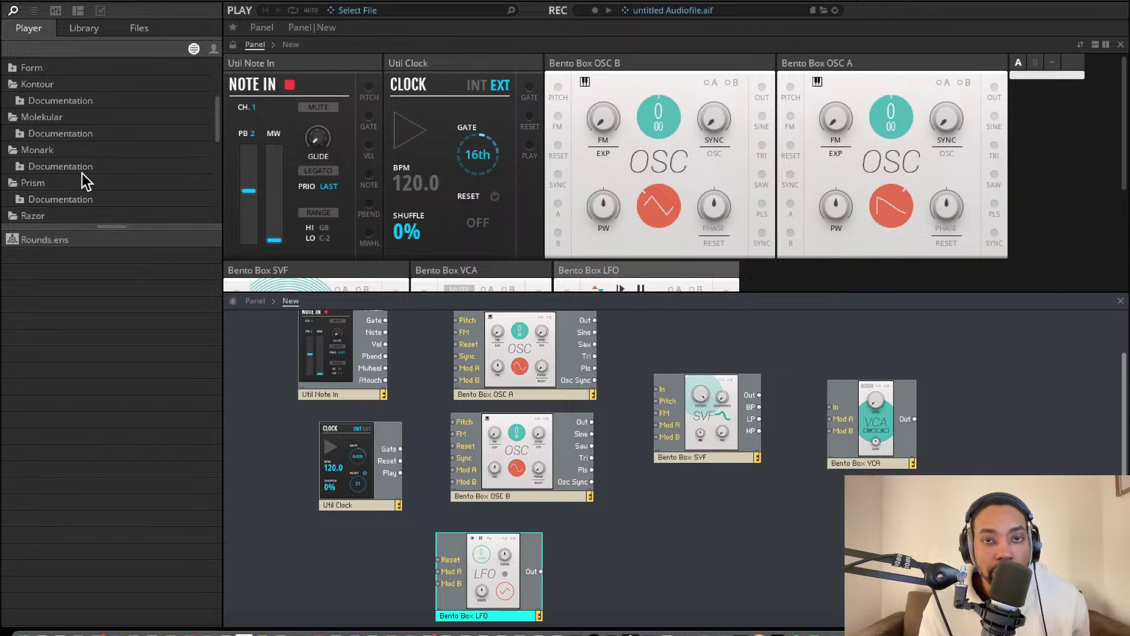
scroll(69, 170, "down", 10)
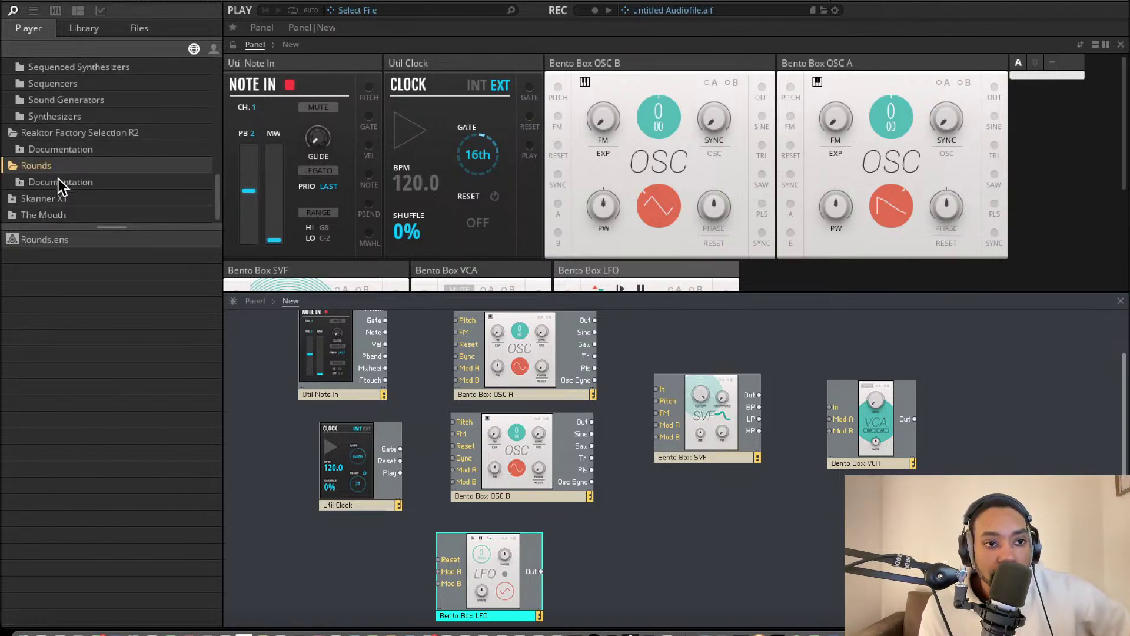
left_click(26, 181)
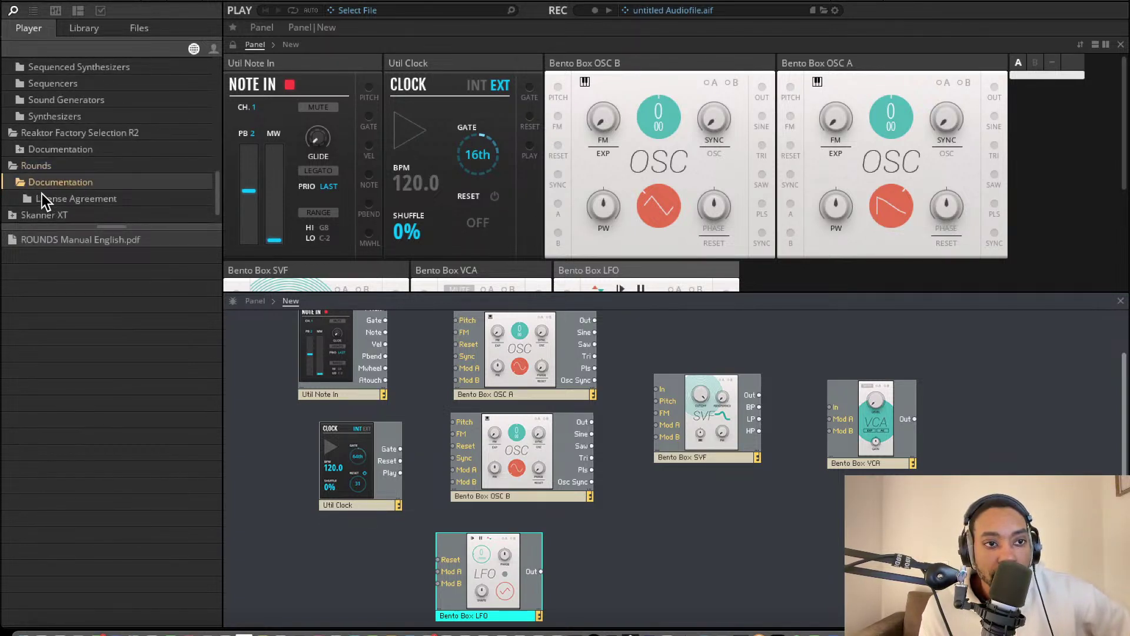
scroll(45, 192, "up", 5)
scroll(45, 190, "up", 10)
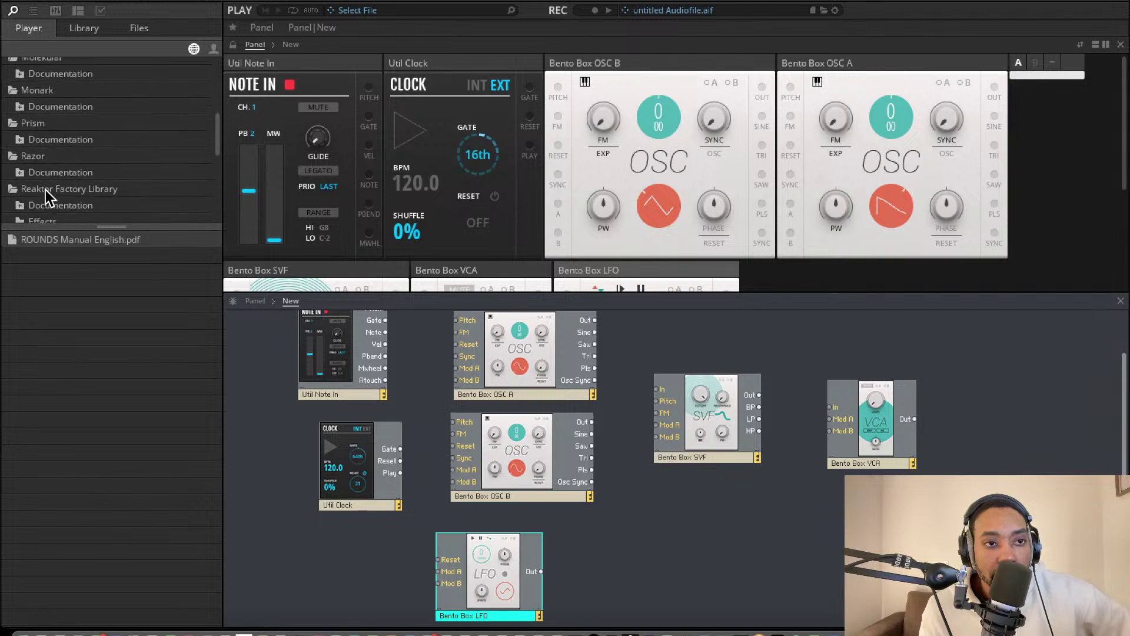
scroll(46, 176, "up", 2)
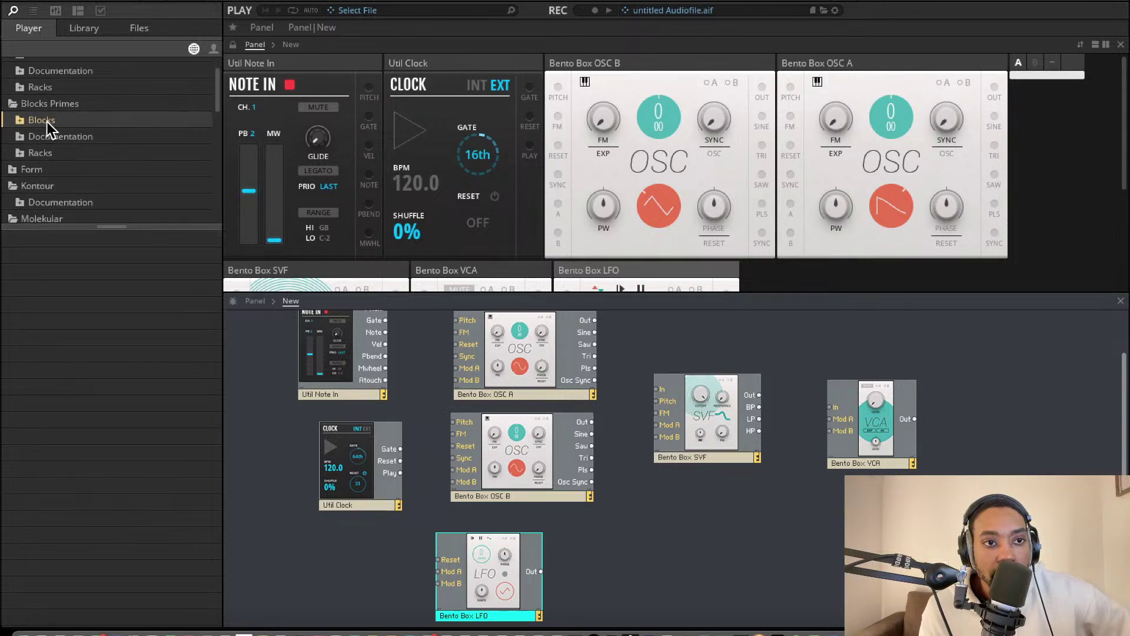
Expand the Racks, Documentation and Blocks folders inside Blocks Base to examine their contents.
left_click(46, 102)
scroll(35, 106, "up", 2)
left_click(24, 114)
left_click(23, 98)
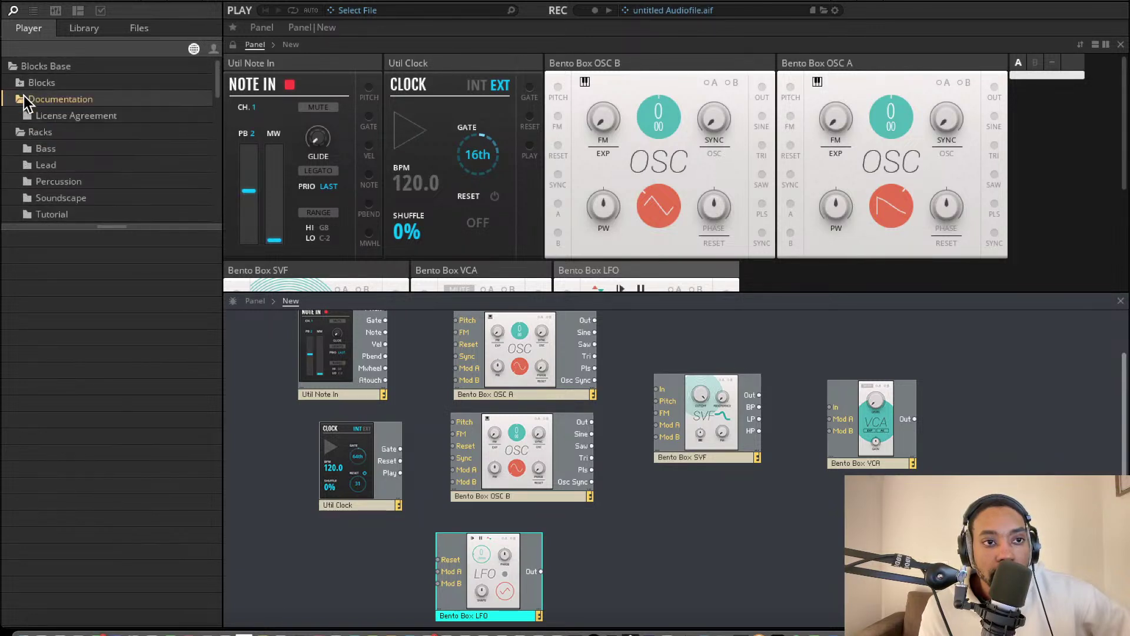
left_click(24, 83)
scroll(37, 132, "down", 2)
scroll(34, 103, "up", 1)
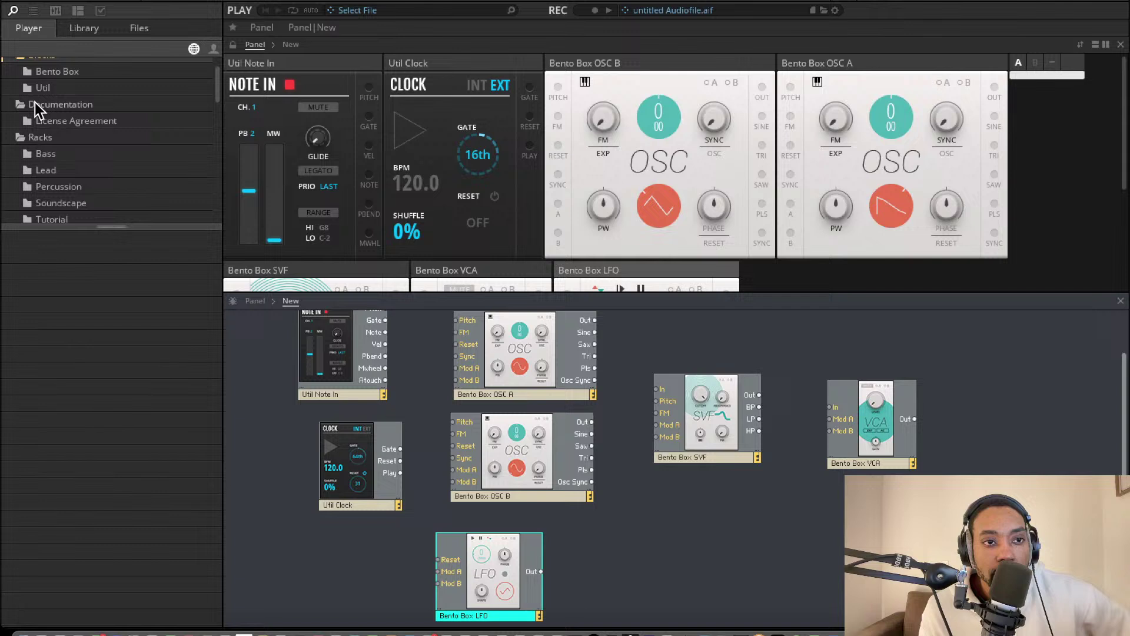
Add the Driver Distortion block from the Blocks Primes Driver folder, placing it below the SVF filter in the structure.
left_click(59, 73)
scroll(82, 140, "down", 3)
left_click(51, 147)
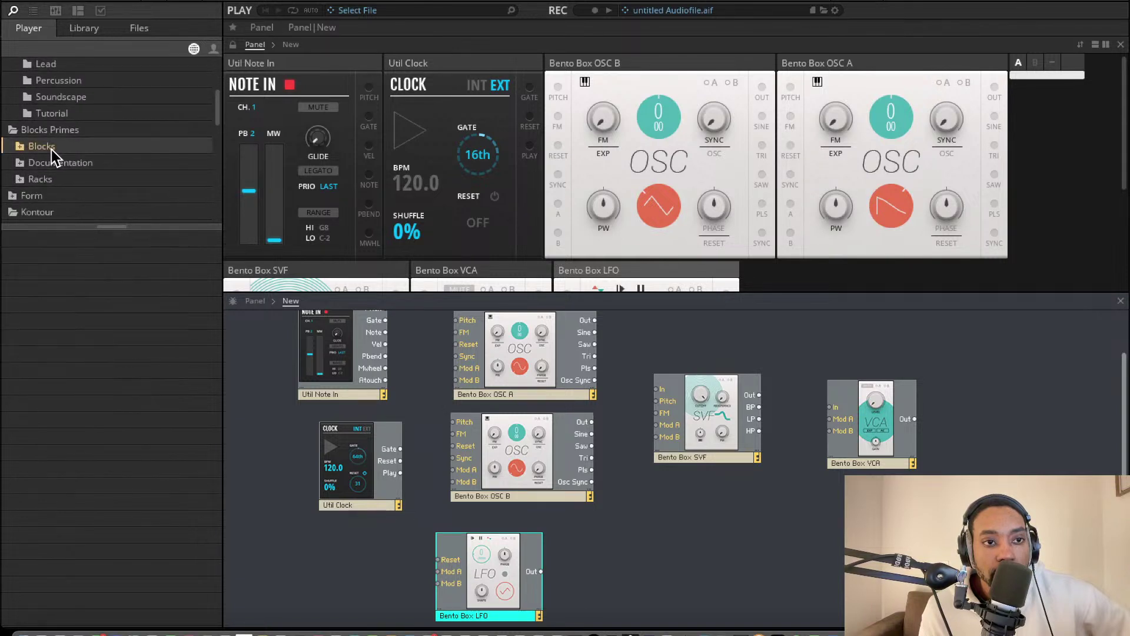
left_click(52, 150)
scroll(56, 172, "down", 3)
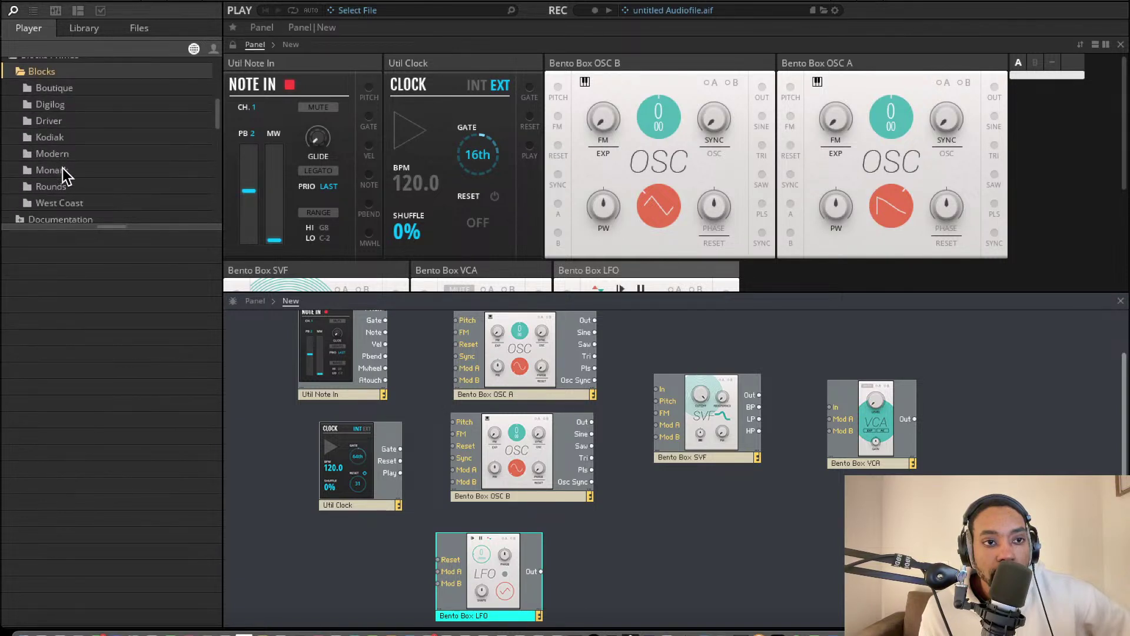
left_click(53, 186)
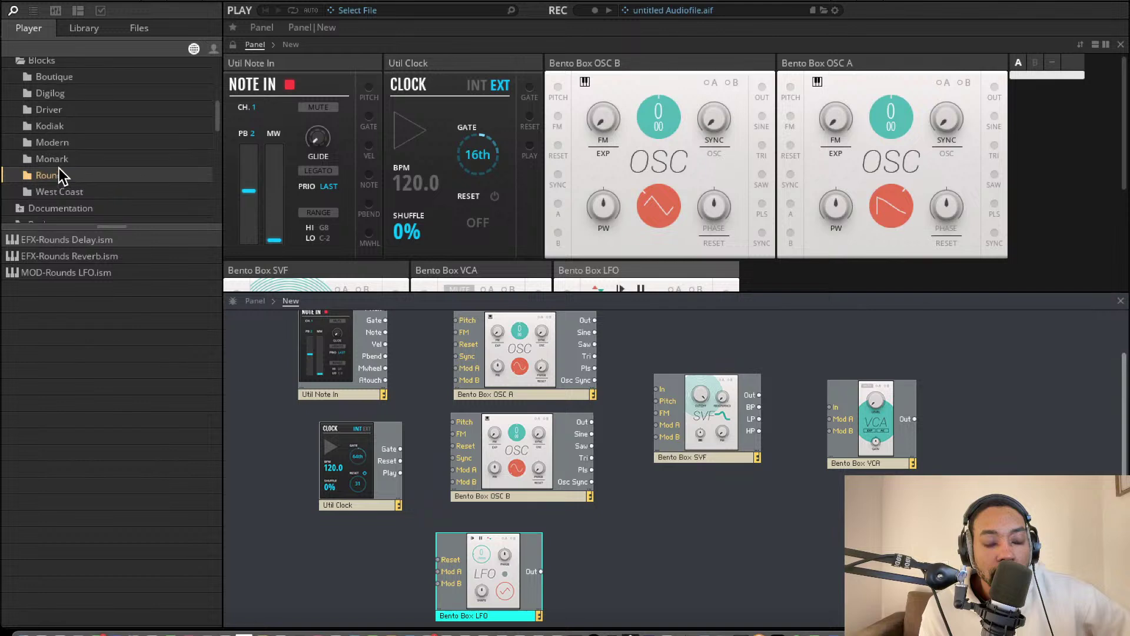
scroll(58, 141, "up", 1)
left_click(54, 103)
left_click(50, 119)
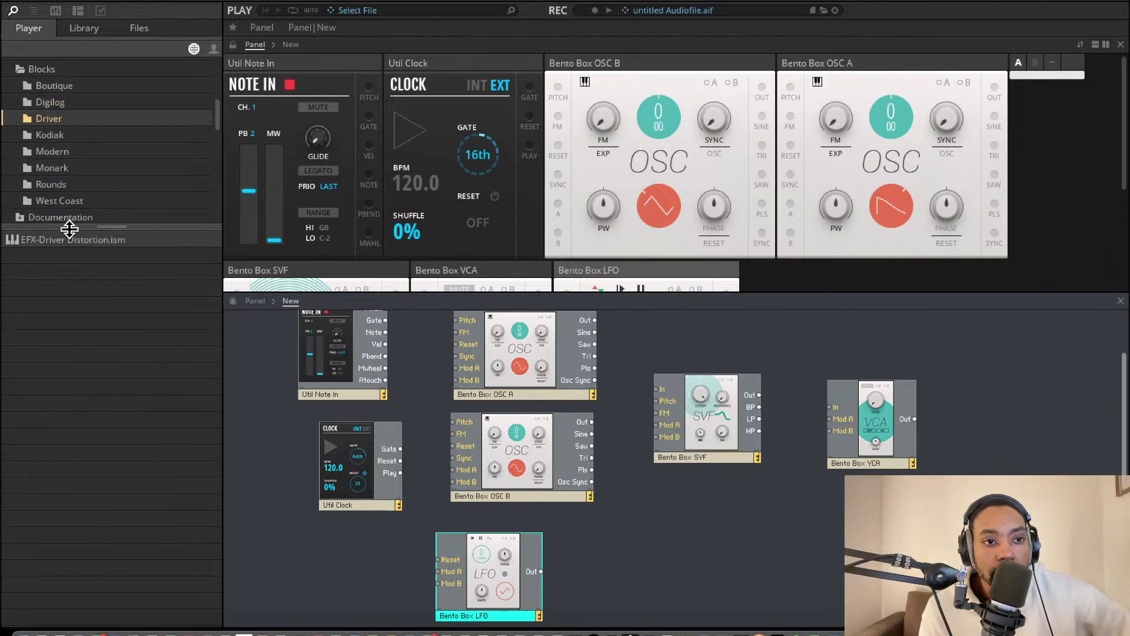
left_click_drag(68, 240, 802, 558)
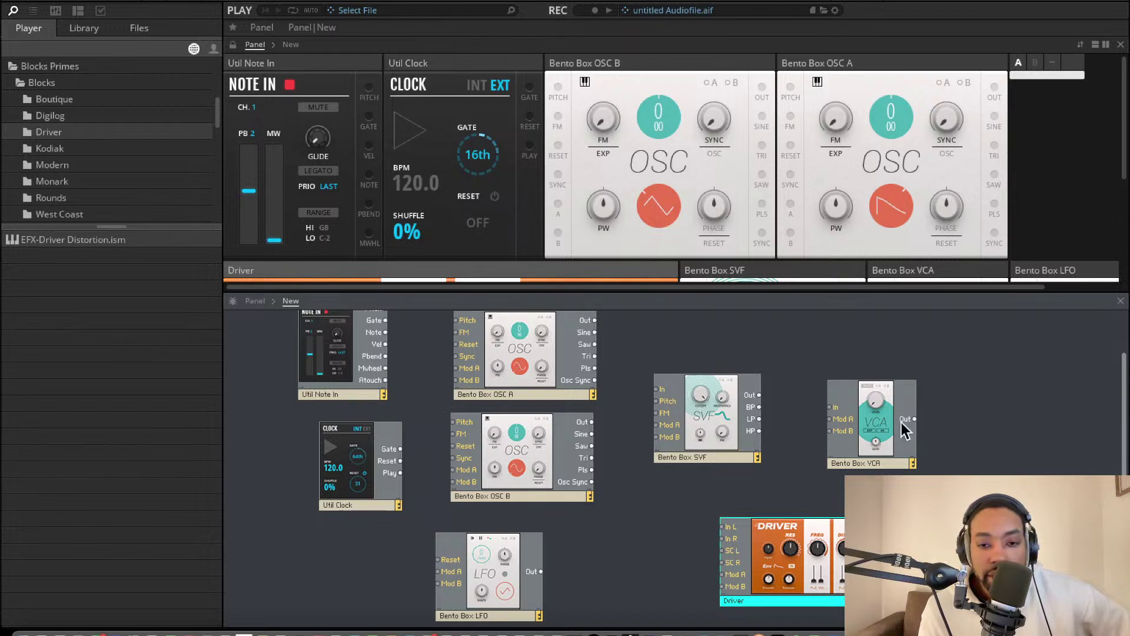
Connect Note In's Pitch output to the Pitch inputs of OSC A and OSC B, and move the Clock block away from the oscillators.
scroll(438, 383, "up", 2)
left_click_drag(385, 359, 475, 373)
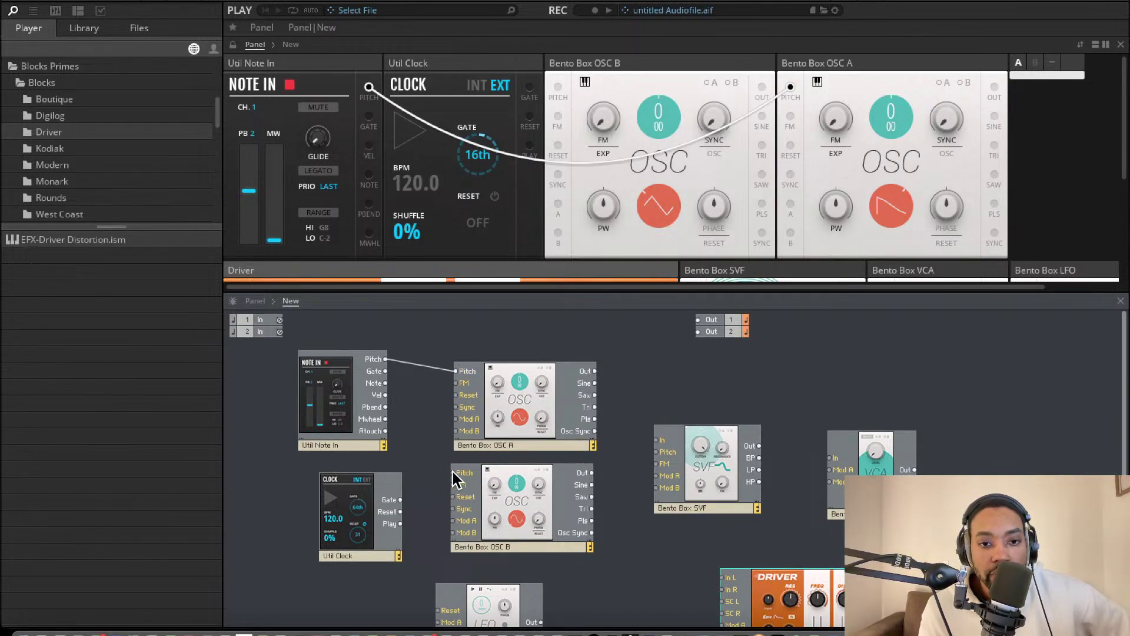
left_click_drag(385, 358, 453, 473)
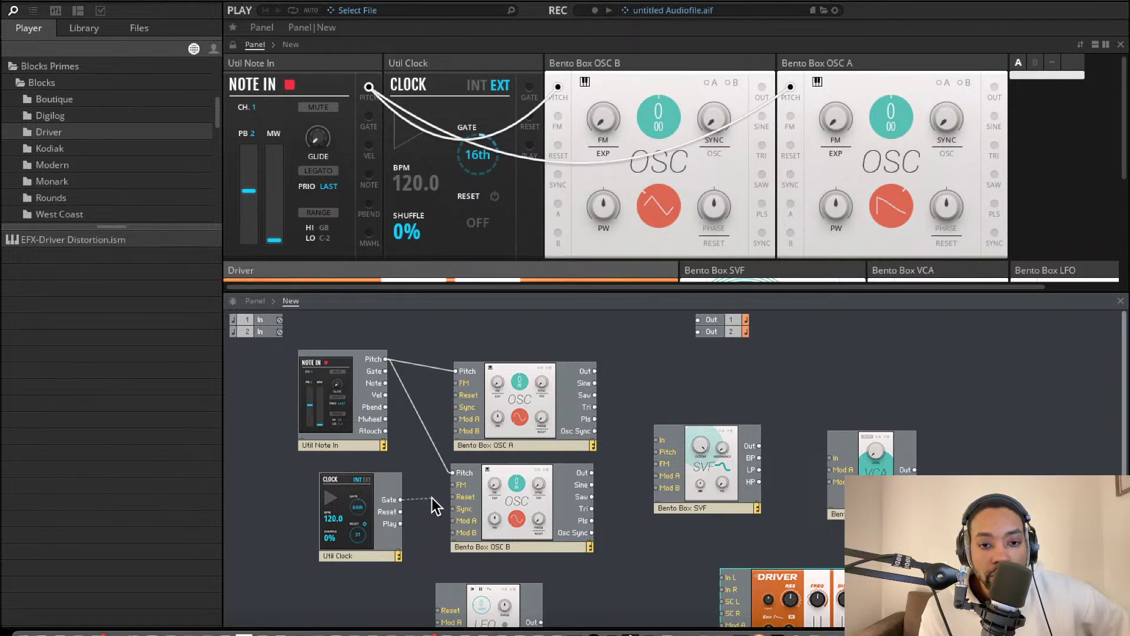
left_click_drag(383, 523, 349, 536)
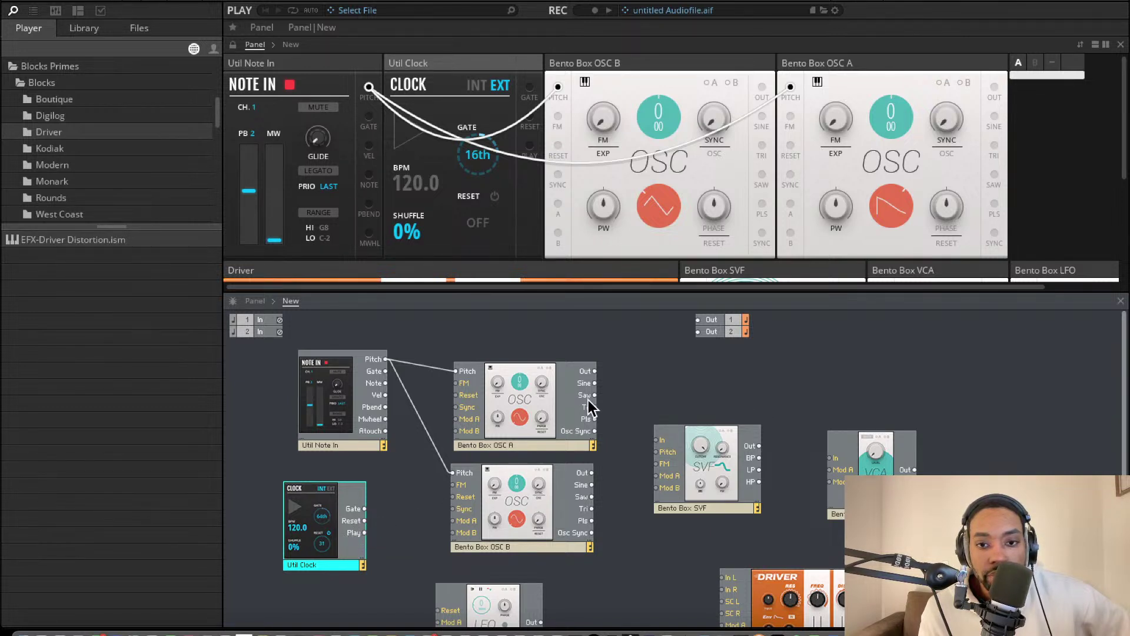
Try to connect the Out ports of OSC A and OSC B directly to the SVF filter's In port.
left_click_drag(588, 364, 659, 441)
left_click_drag(591, 472, 657, 440)
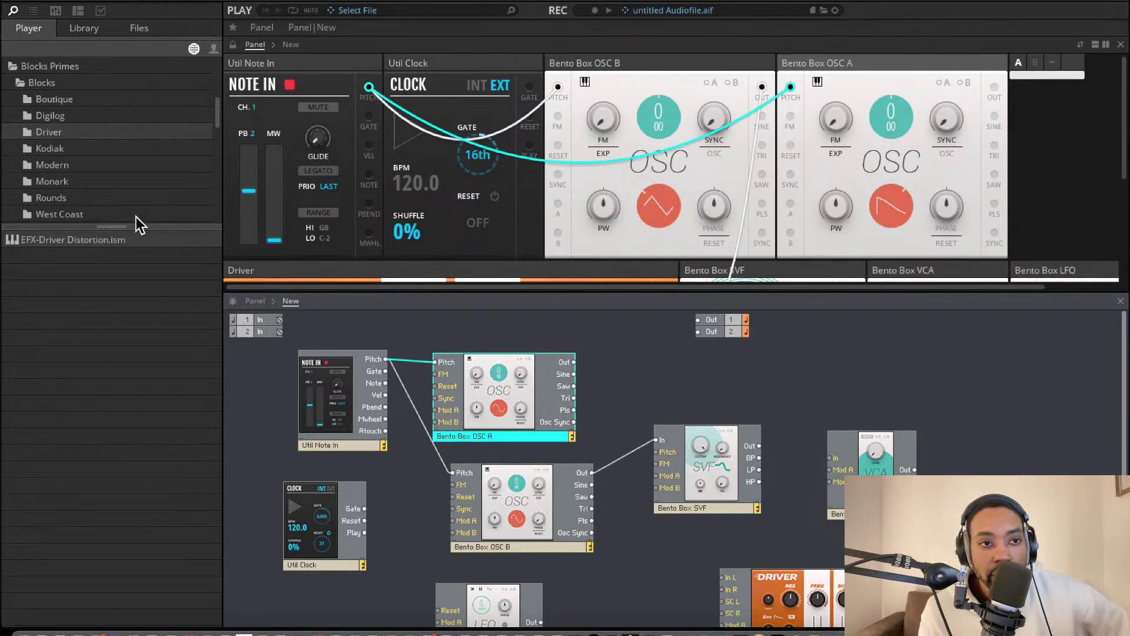
Add the Bento Mix block from the Blocks Base Bento Box folder between the oscillators and the SVF filter.
left_click(42, 95)
scroll(42, 95, "up", 5)
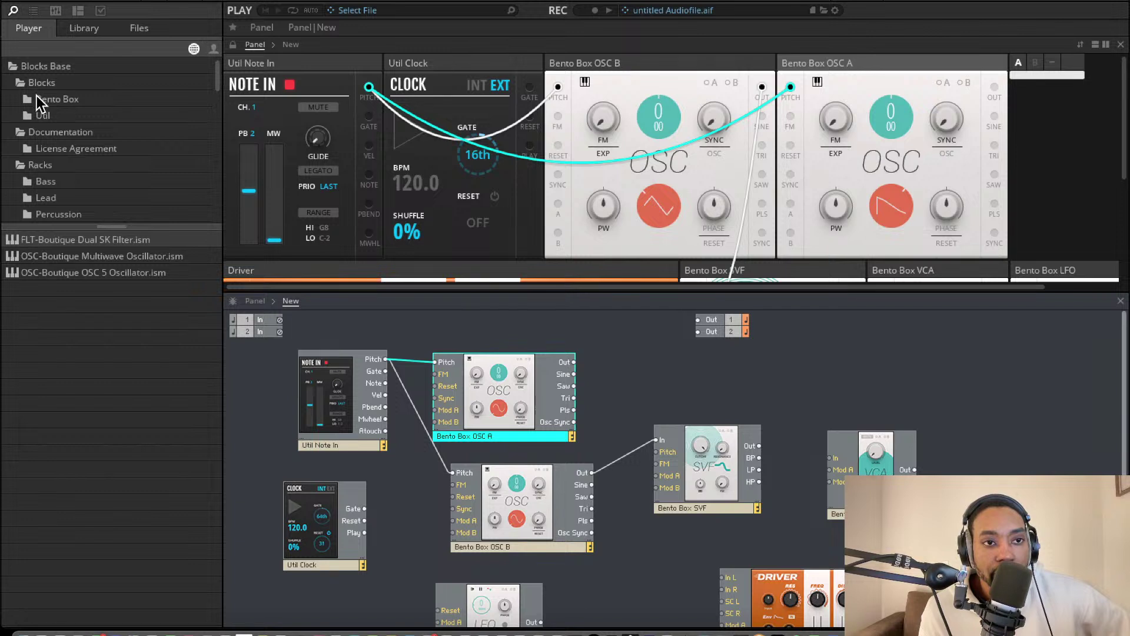
left_click(40, 83)
left_click(51, 147)
scroll(54, 147, "down", 3)
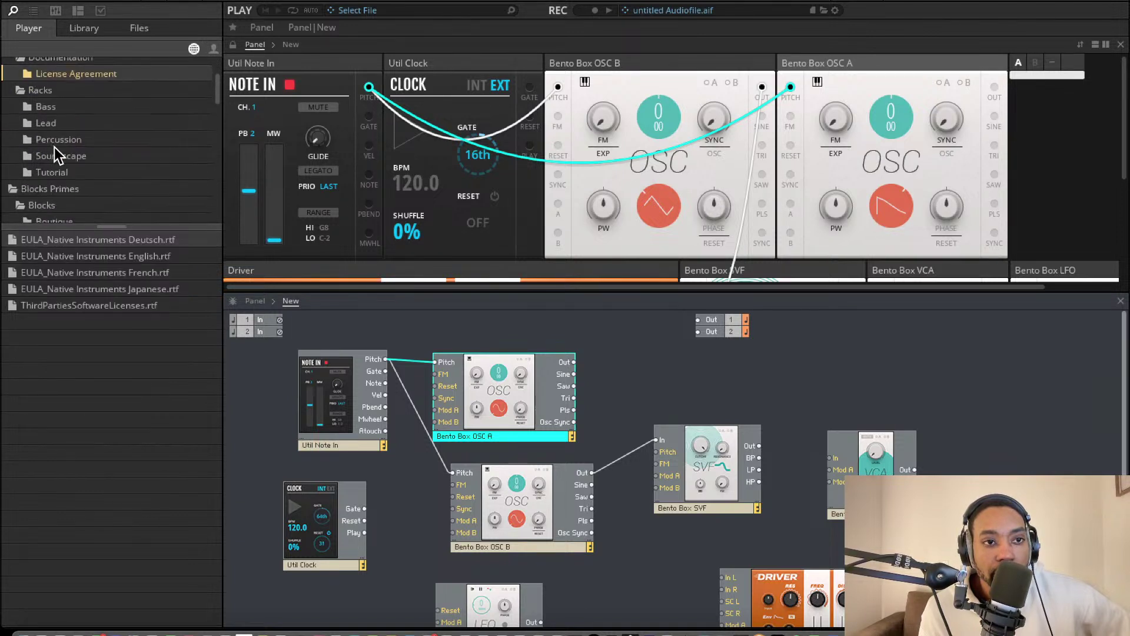
scroll(55, 147, "up", 3)
left_click(54, 107)
scroll(58, 93, "down", 1)
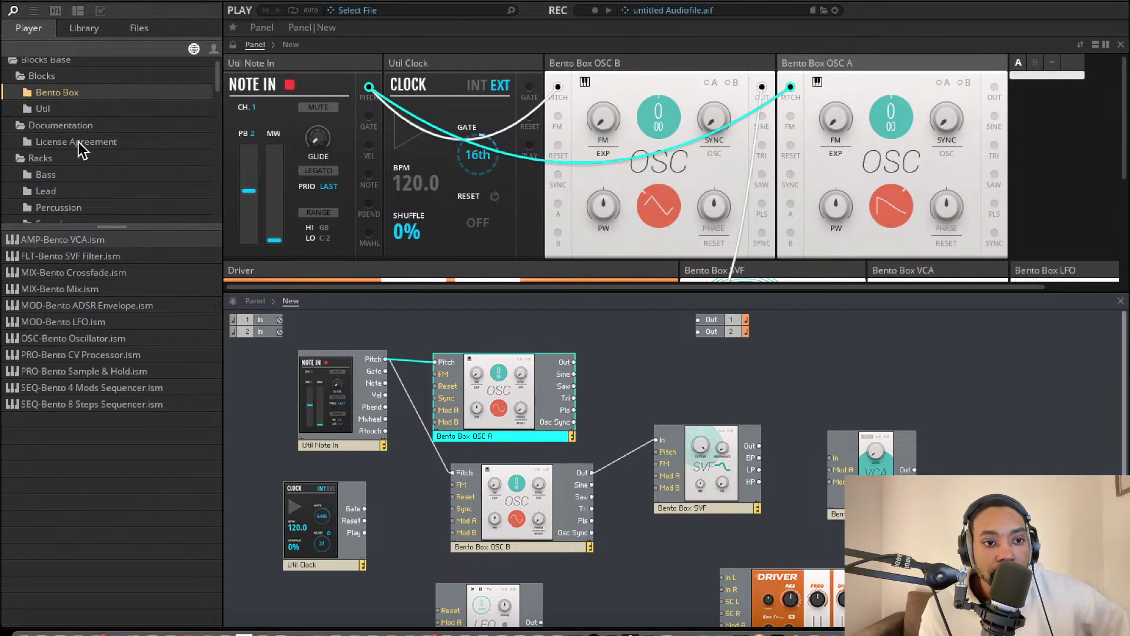
left_click_drag(81, 283, 626, 391)
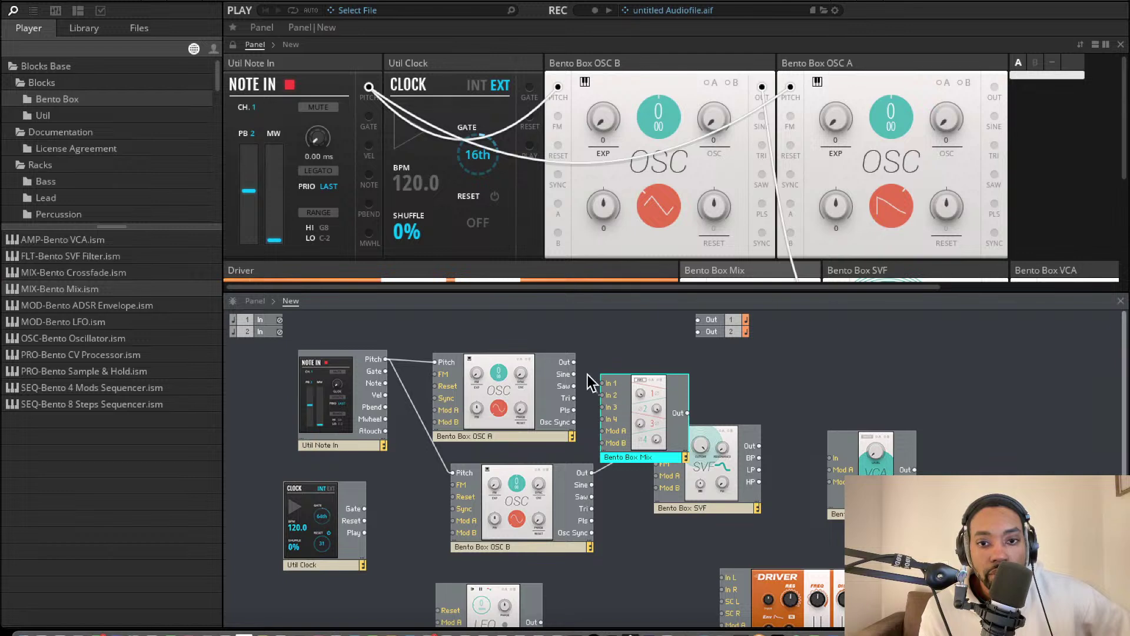
Wire OSC A's Out to In 1 and OSC B's Out to In 2 of the Mix block, and its Out to the SVF filter's In.
left_click_drag(574, 362, 603, 383)
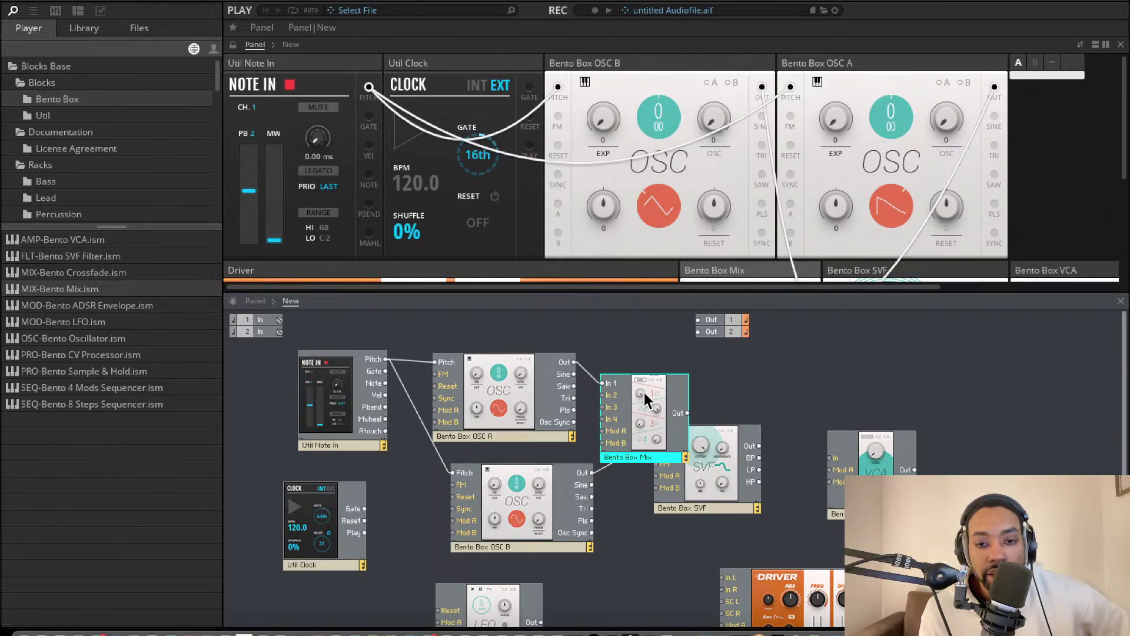
left_click_drag(645, 399, 590, 473)
left_click_drag(699, 429, 656, 440)
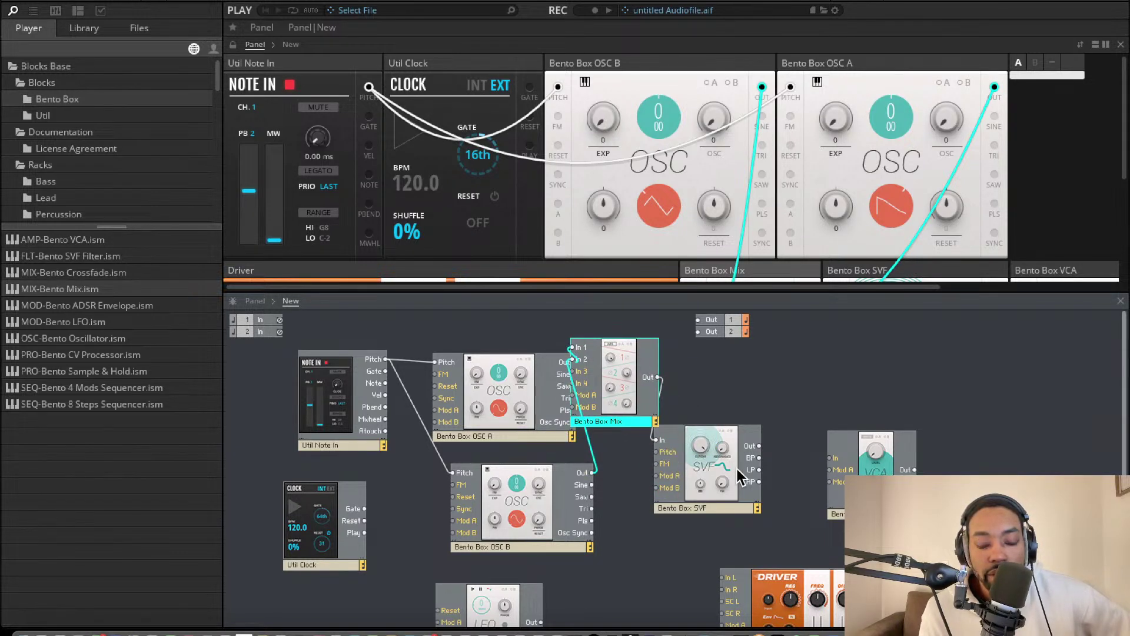
Rearrange the Mix and SVF blocks side by side between the oscillators and the VCA so they do not overlap.
left_click_drag(740, 476, 791, 457)
left_click_drag(614, 386, 645, 427)
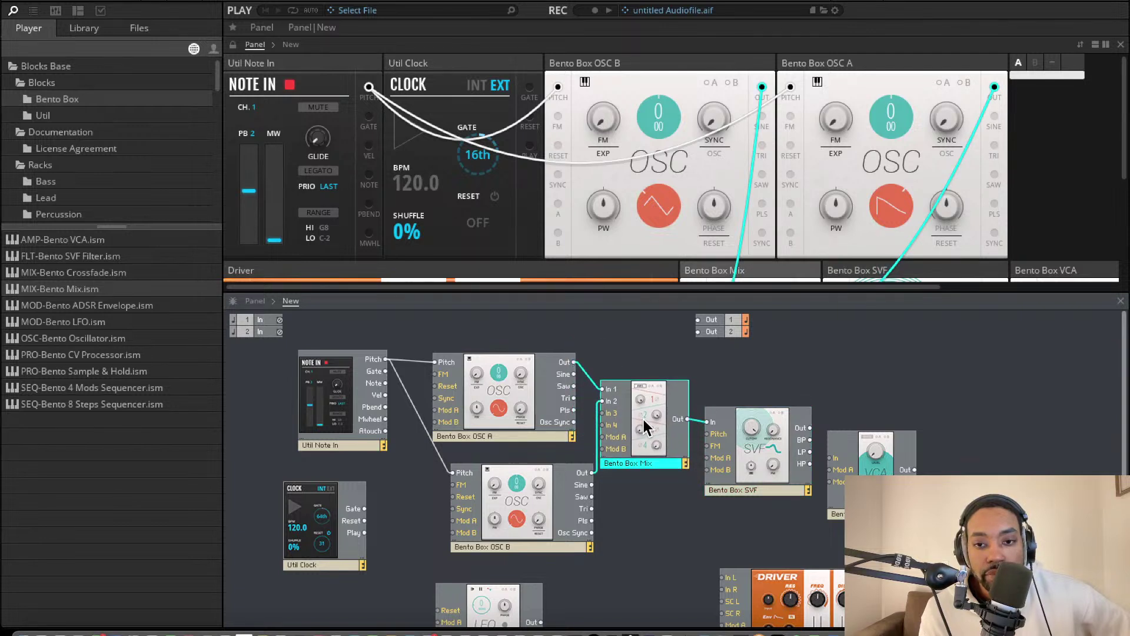
left_click_drag(754, 448, 754, 445)
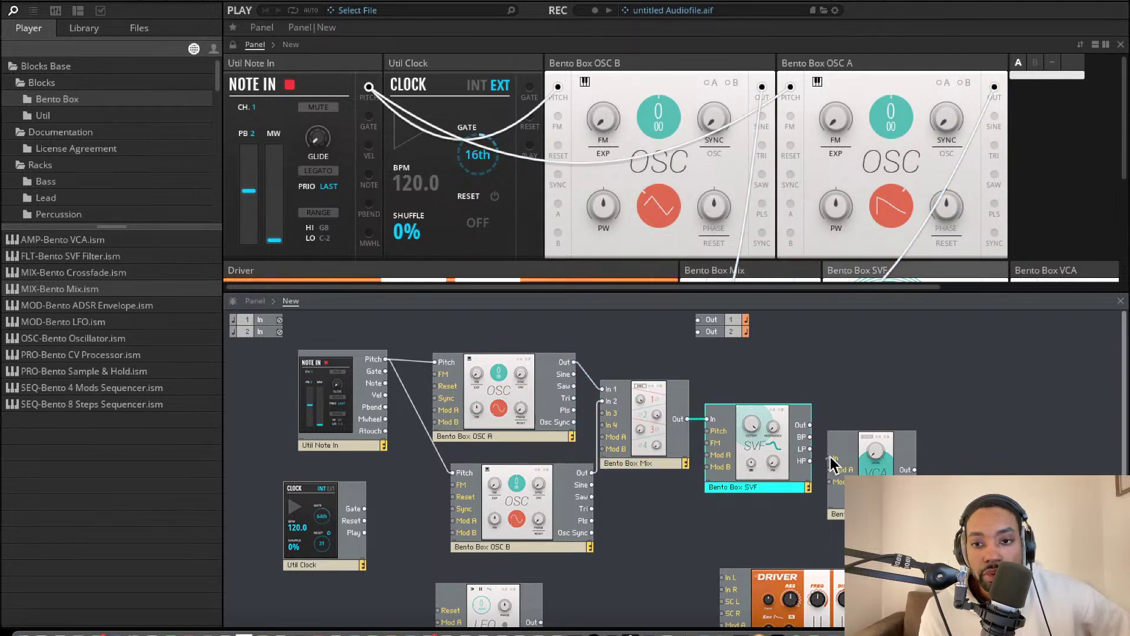
Connect the SVF filter's Out to the VCA's In, and the VCA's Out to main outputs 1 and 2.
left_click_drag(831, 456, 811, 424)
left_click_drag(915, 469, 698, 319)
left_click_drag(916, 469, 697, 332)
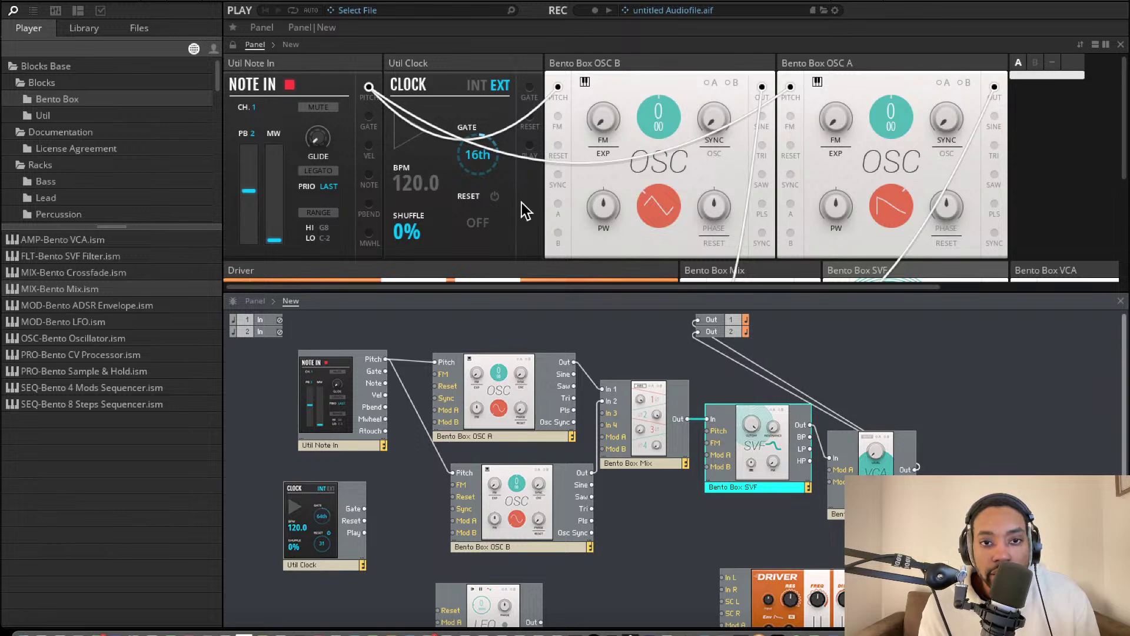
scroll(598, 146, "down", 5)
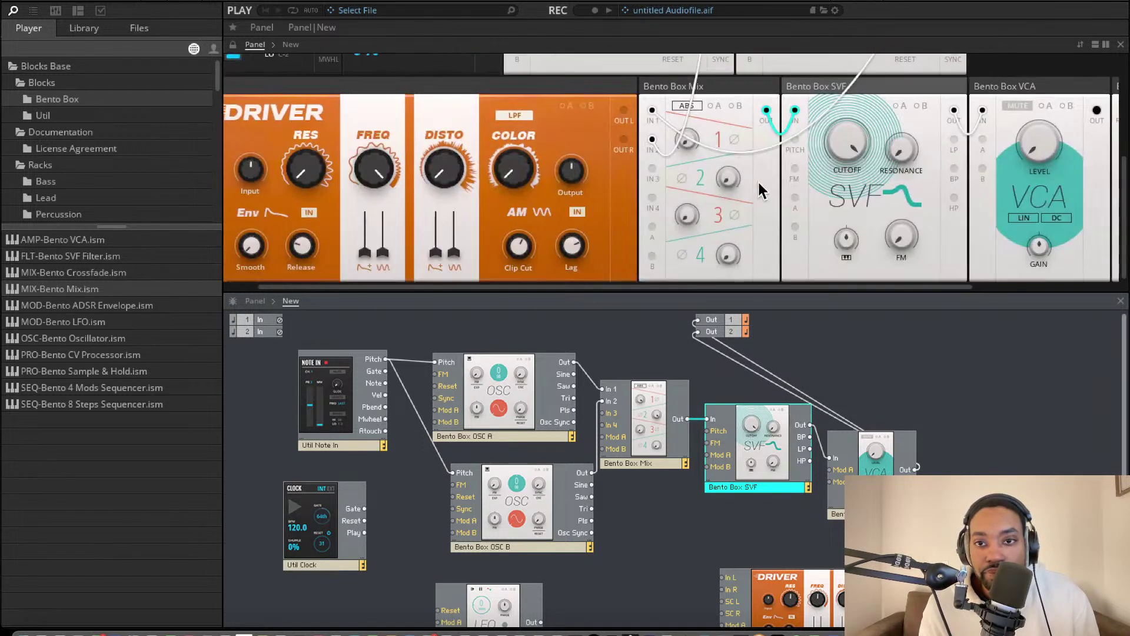
Raise the Mix block's channel 1 level to 19.8 and channel 2 to 15.2, and lower the VCA's level to 19.2.
left_click(691, 144)
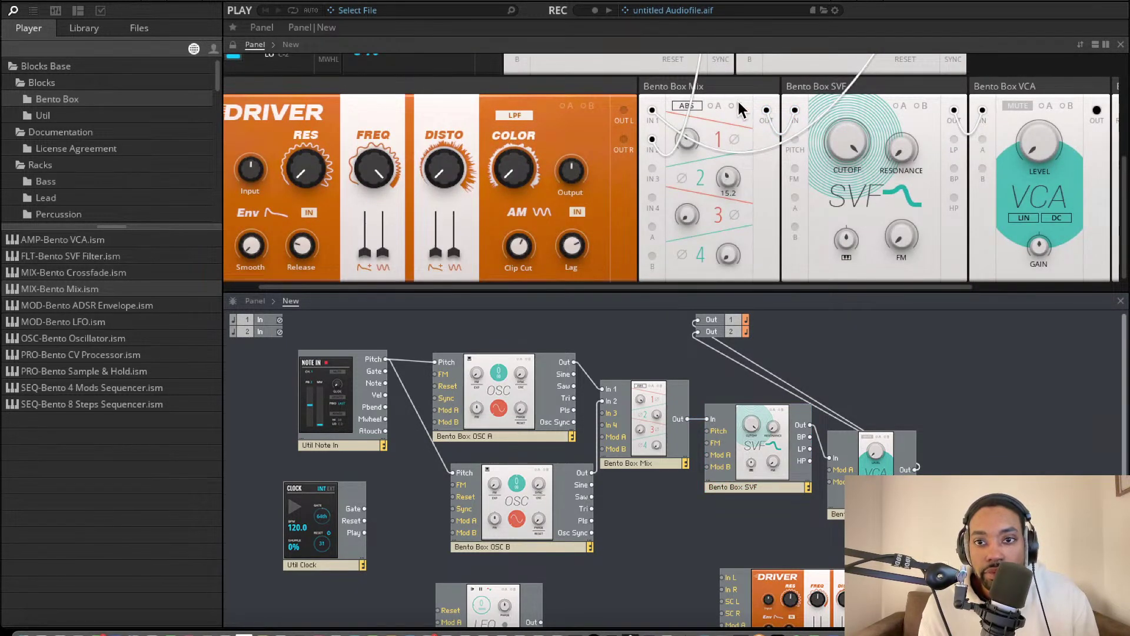
scroll(765, 451, "down", 1)
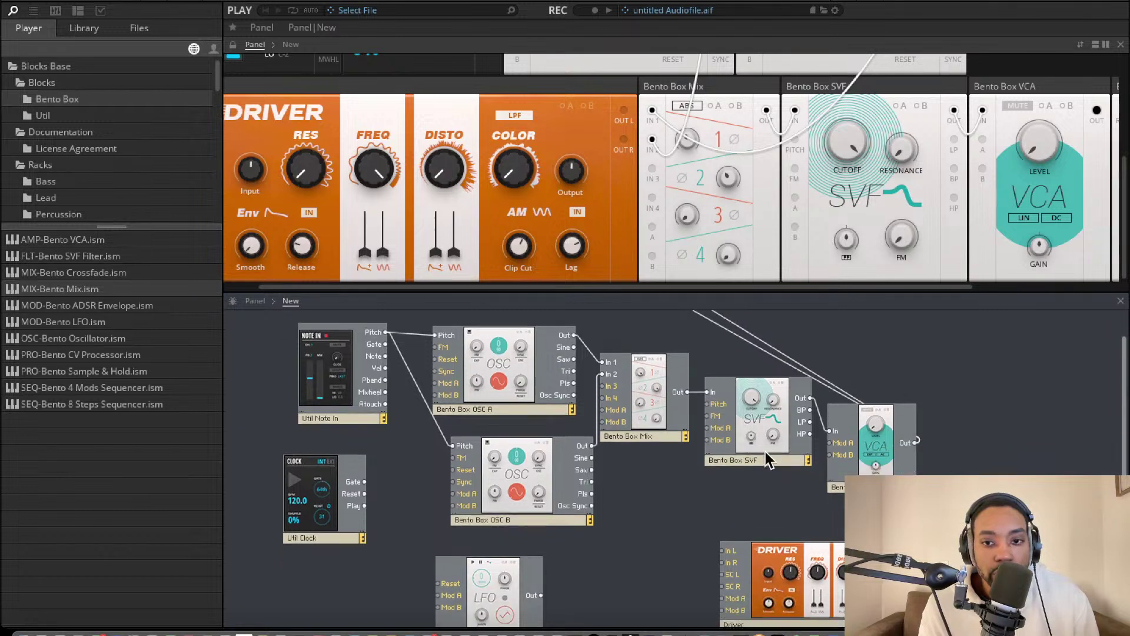
left_click_drag(1050, 144, 1021, 90)
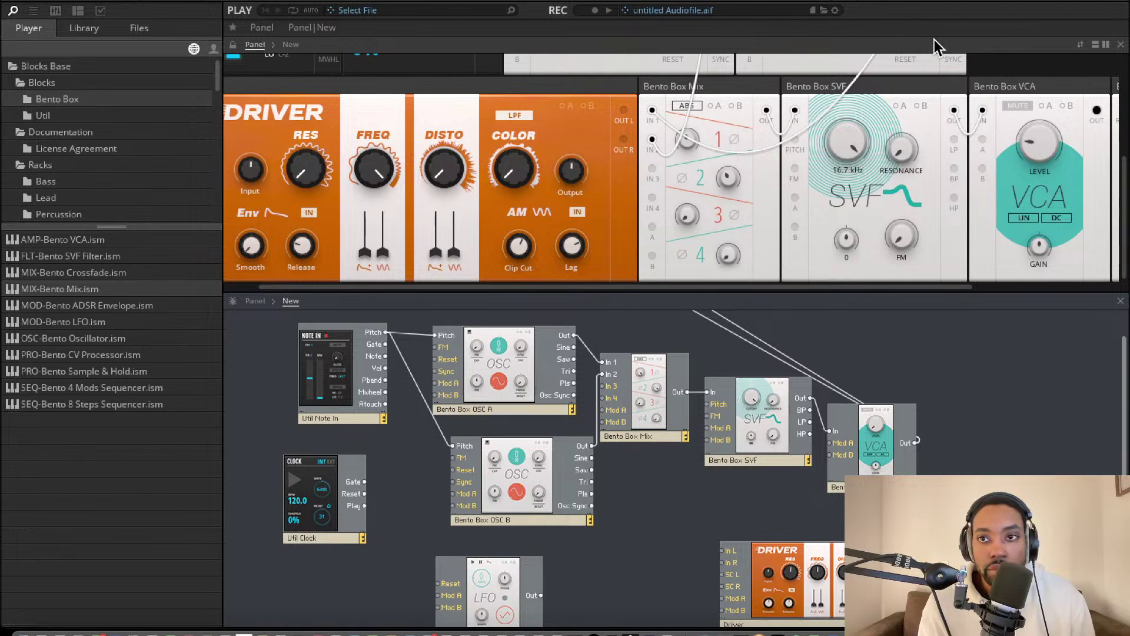
Keep OSC A's tuning at 0.00 and detune OSC B to -5.
scroll(756, 129, "left", 1)
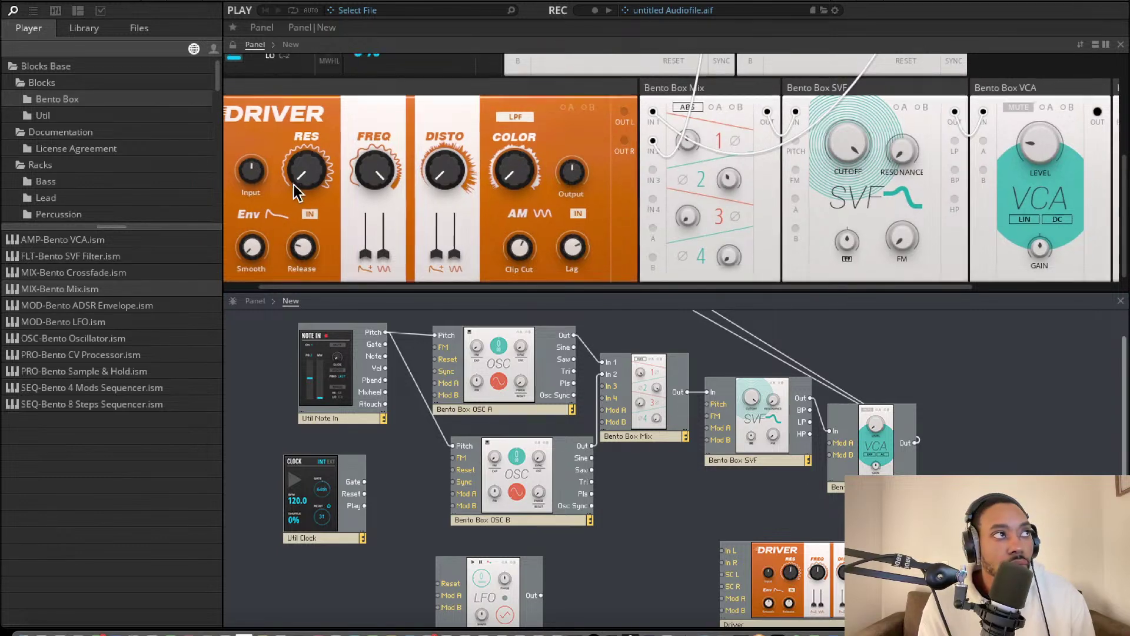
scroll(756, 129, "up", 3)
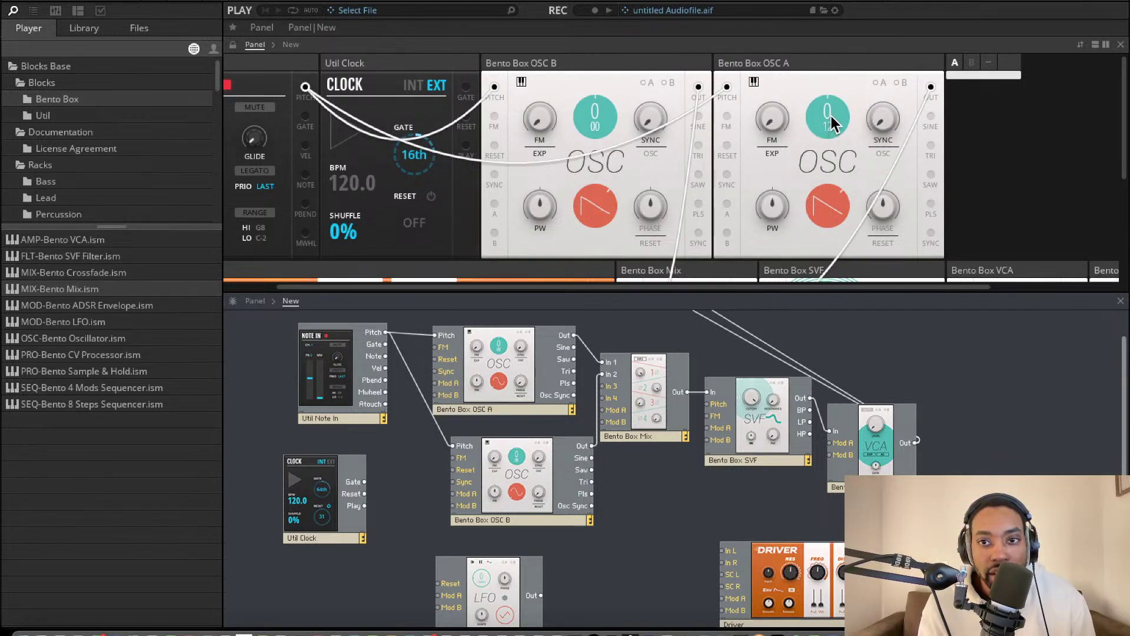
left_click_drag(825, 131, 828, 128)
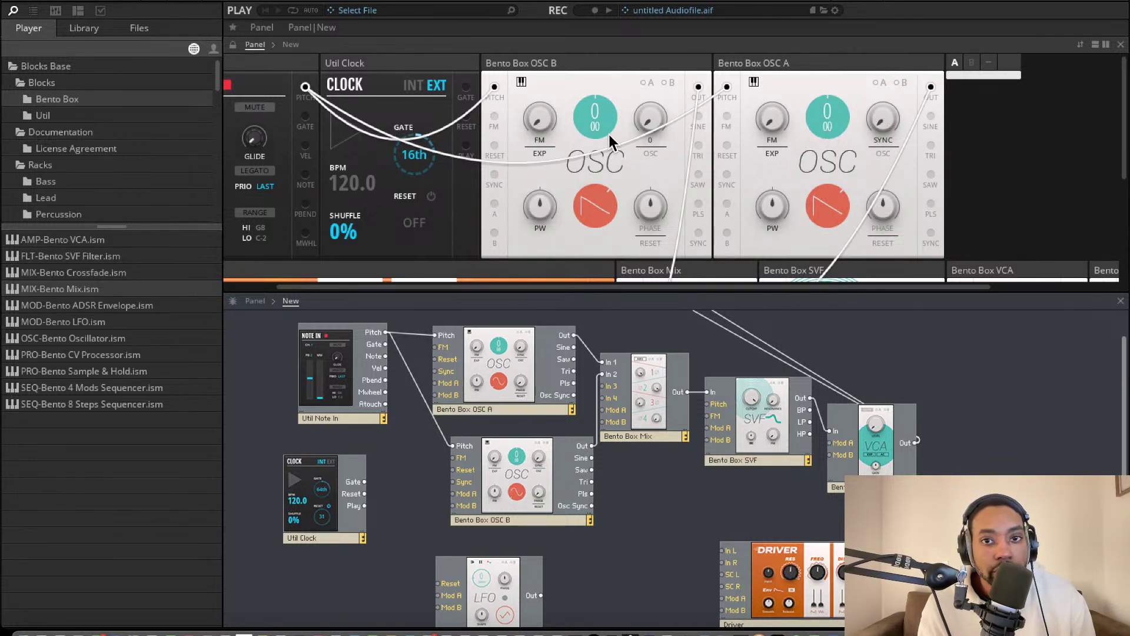
left_click_drag(597, 128, 597, 133)
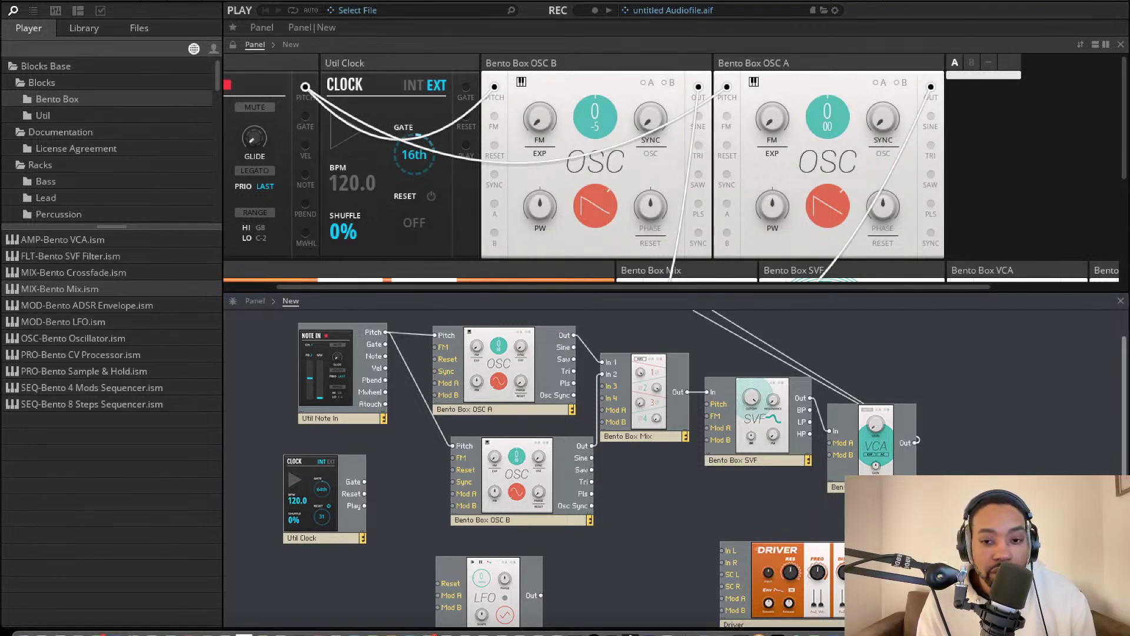
Move the LFO block below the Clock and wire its Out to OSC B's Mod A input.
scroll(694, 482, "down", 1)
left_click_drag(479, 588, 360, 589)
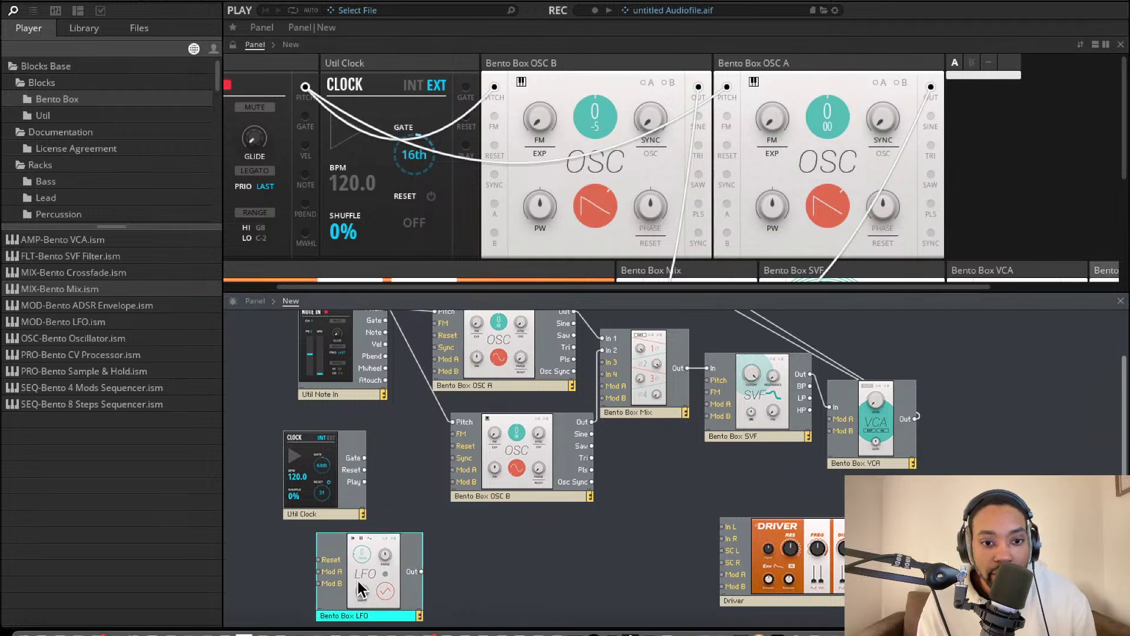
scroll(489, 541, "up", 2)
scroll(446, 590, "down", 2)
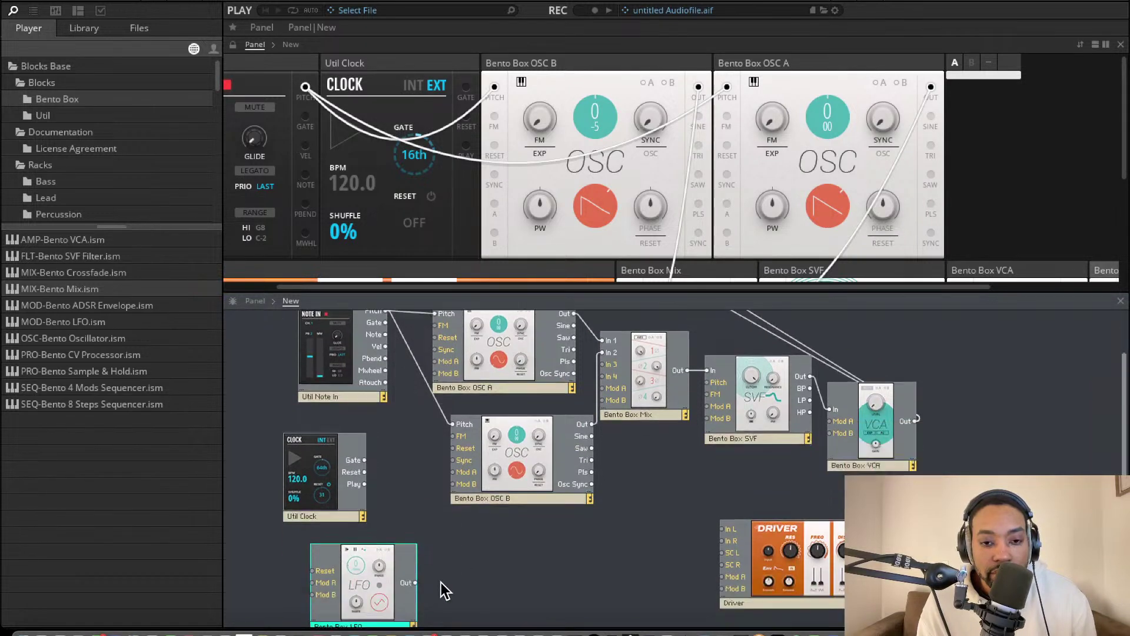
left_click_drag(415, 572, 464, 462)
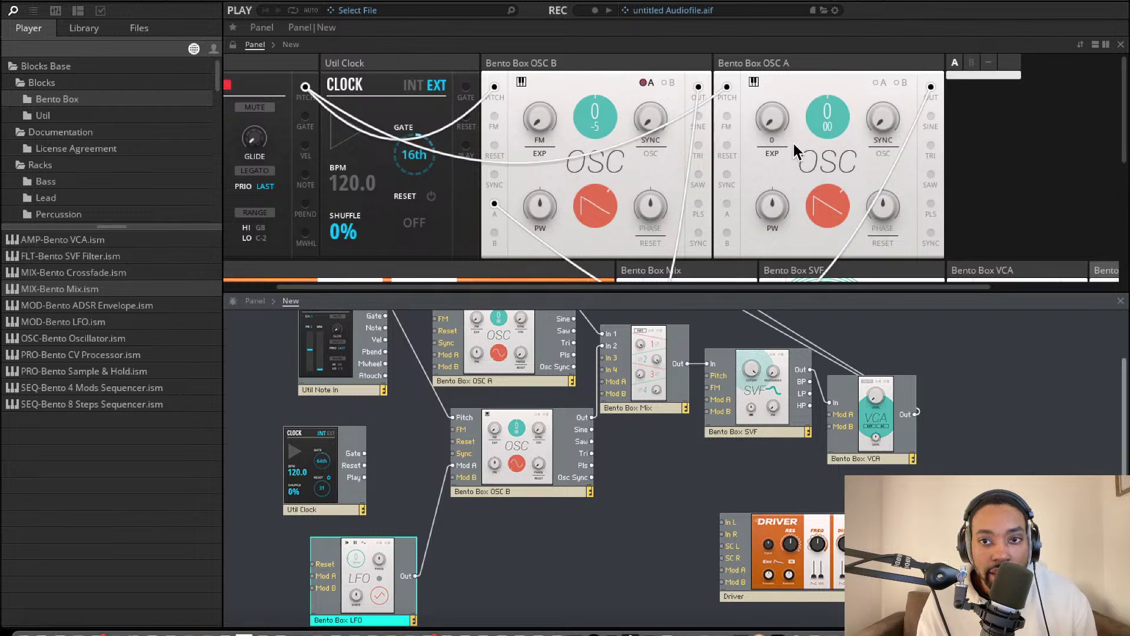
Place OSC A ahead of OSC B in the panel and show OSC B's modulation A amounts.
left_click(790, 143)
left_click_drag(840, 61, 663, 59)
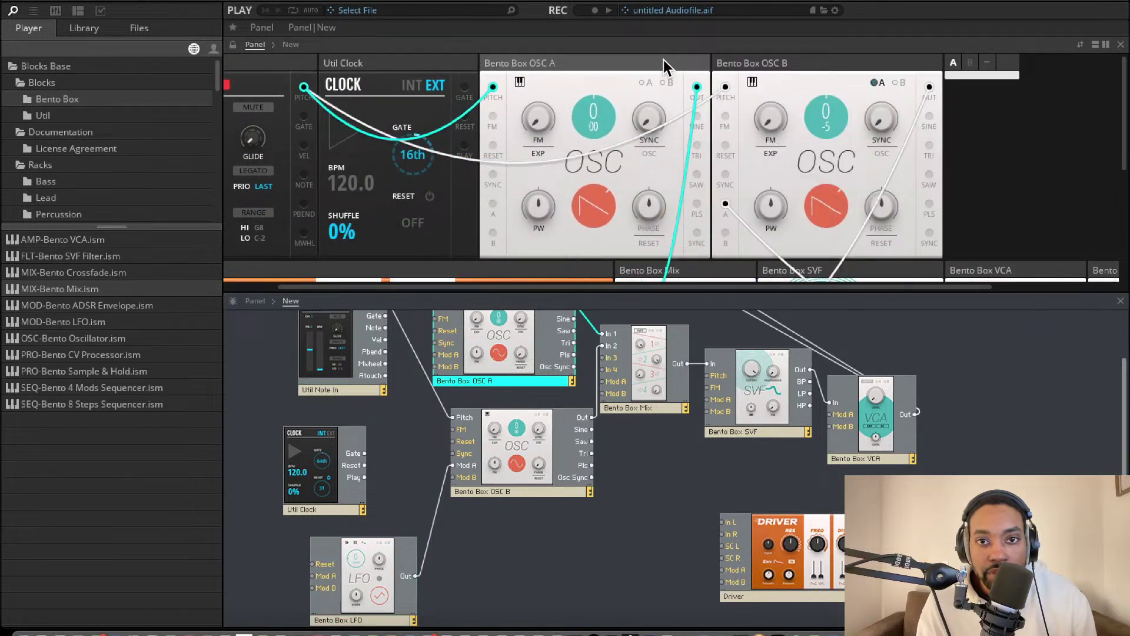
left_click(878, 82)
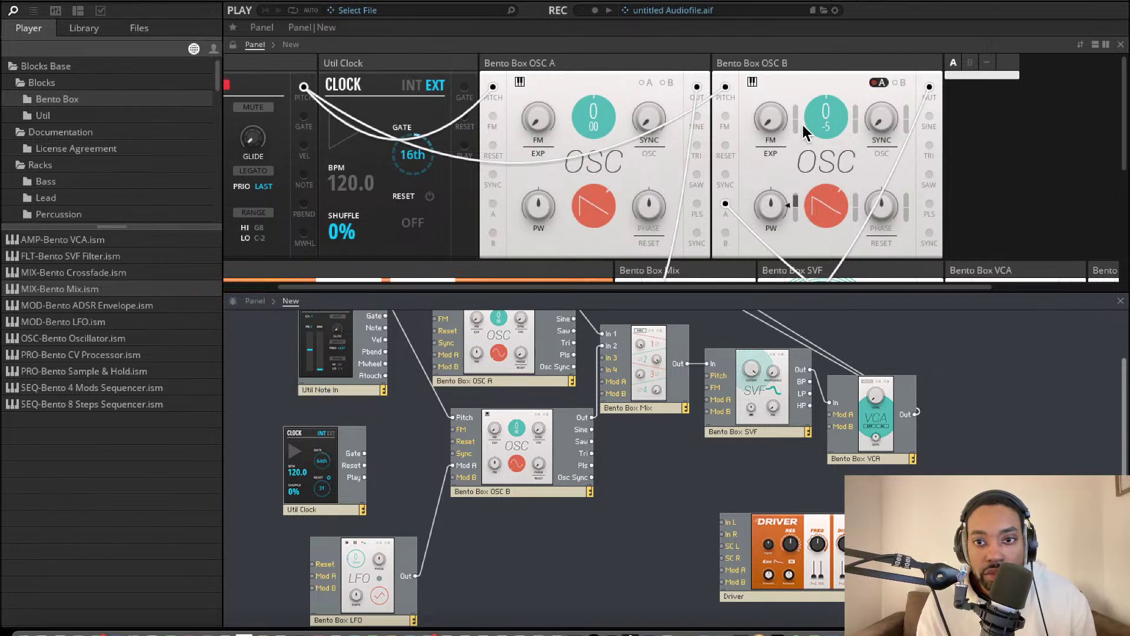
Try LFO modulation on OSC B's pulse width through modulation A, and reset the amount.
left_click_drag(782, 206, 776, 121)
left_click_drag(776, 205, 797, 202)
left_click(788, 115)
double_click(777, 212)
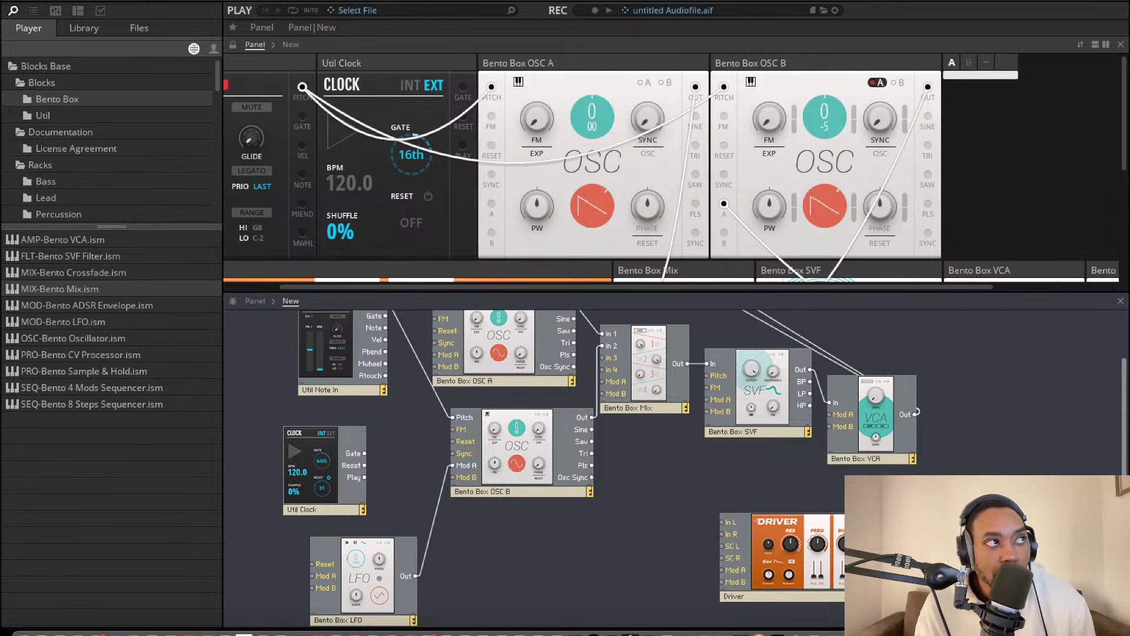
Lower the SVF filter's cutoff to 5.00 kHz.
scroll(773, 318, "up", 1)
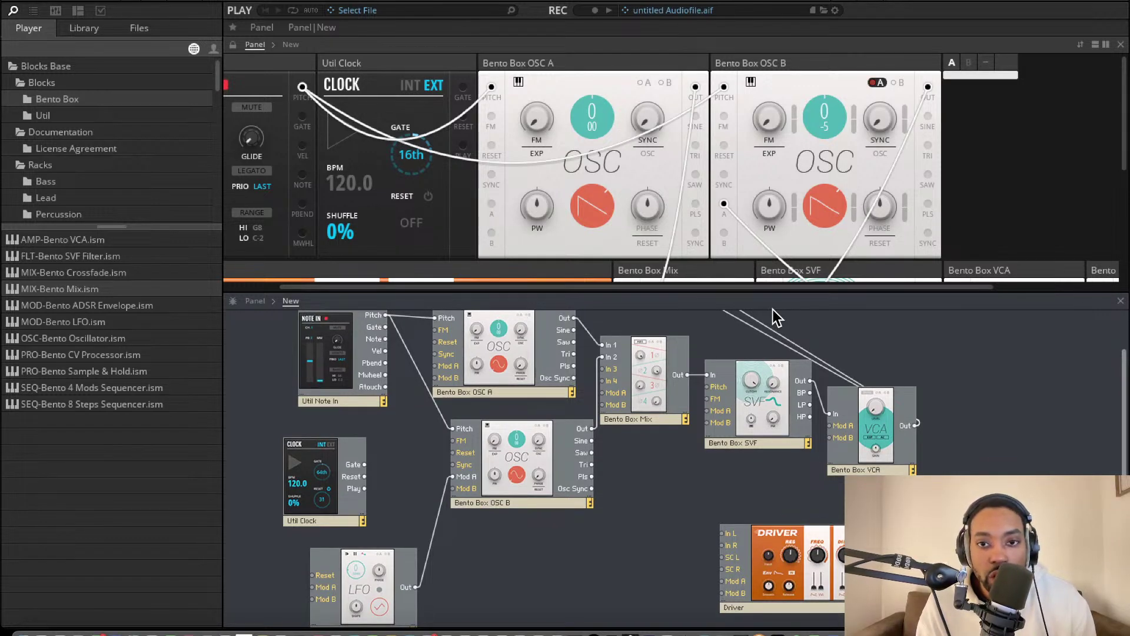
scroll(842, 277, "down", 3)
scroll(839, 214, "down", 2)
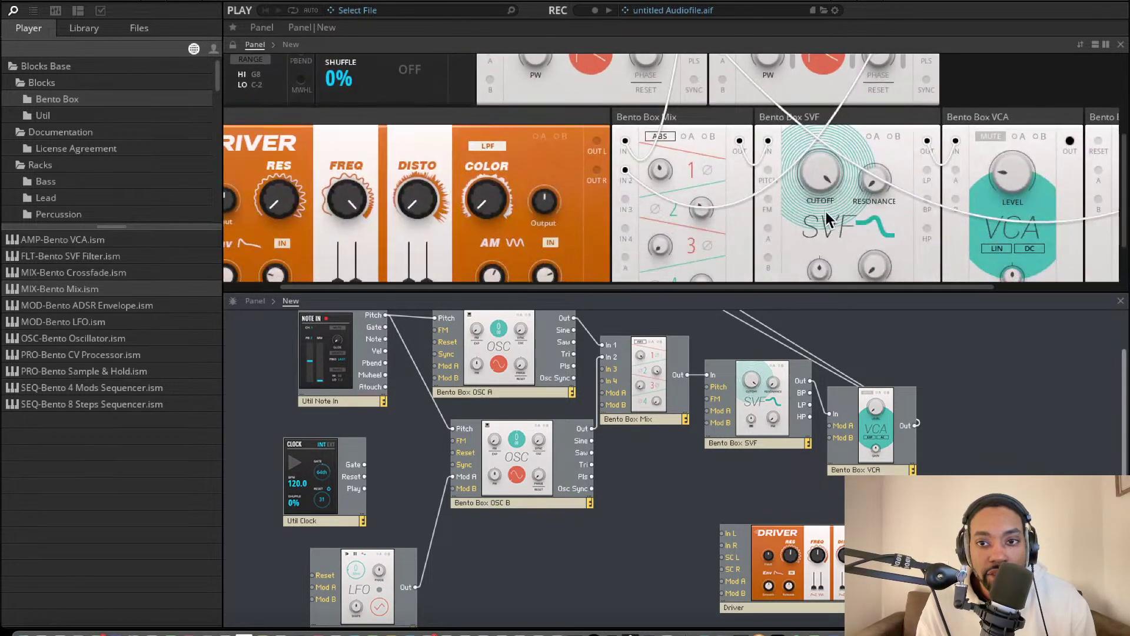
scroll(821, 191, "down", 1)
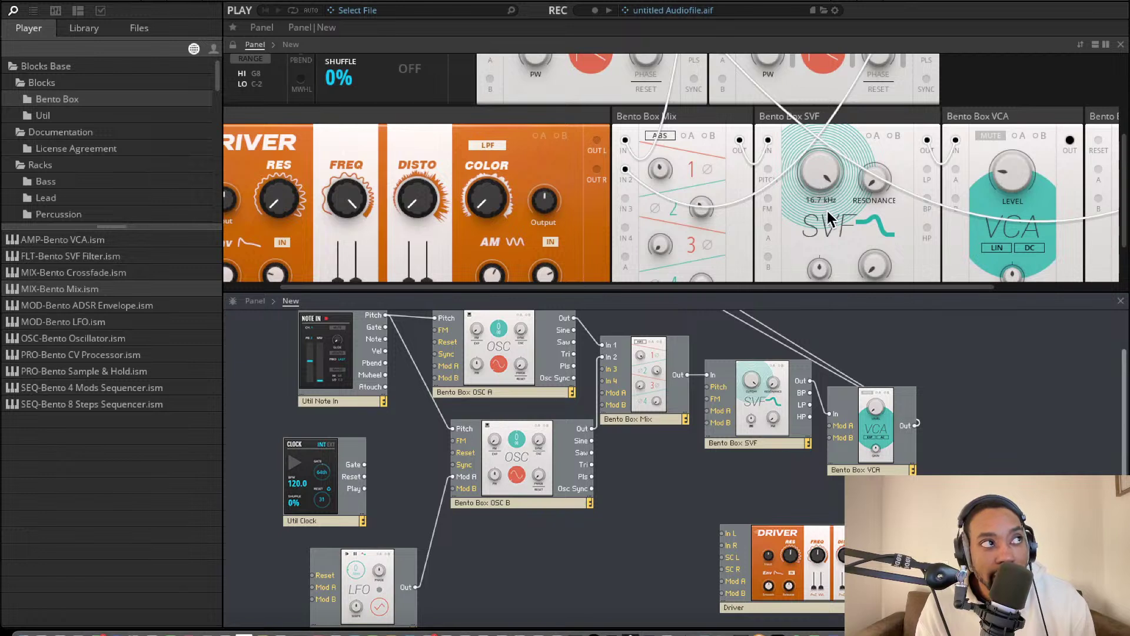
left_click_drag(829, 191, 824, 225)
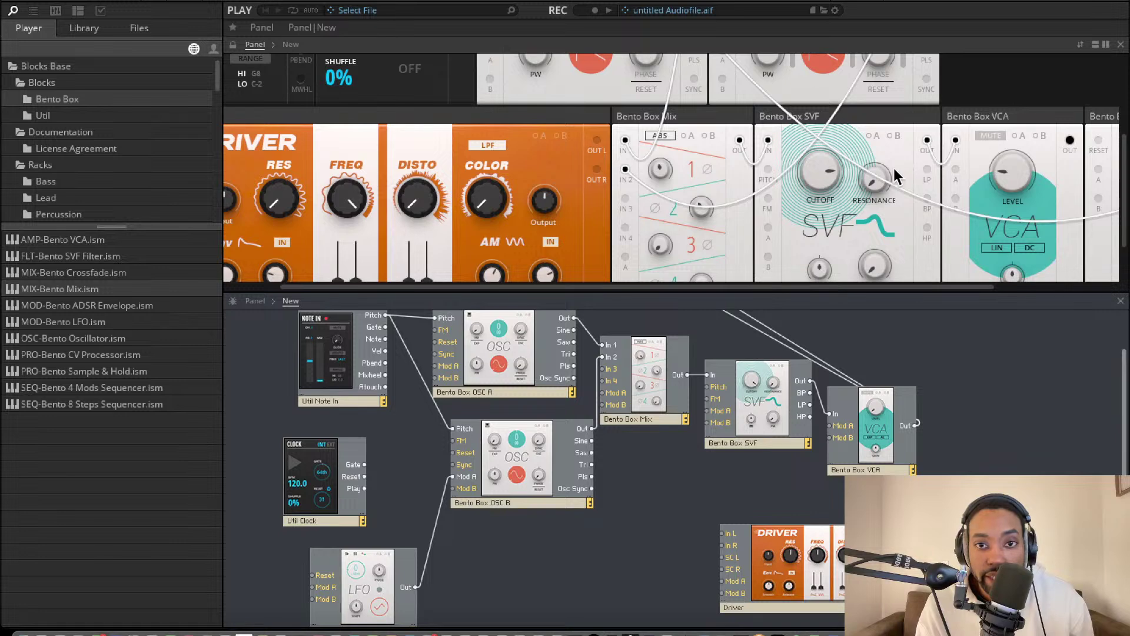
Add the Bento ADSR Envelope block to the structure below the SVF filter.
scroll(877, 177, "right", 2)
scroll(877, 177, "up", 1)
scroll(880, 173, "right", 2)
scroll(880, 174, "up", 2)
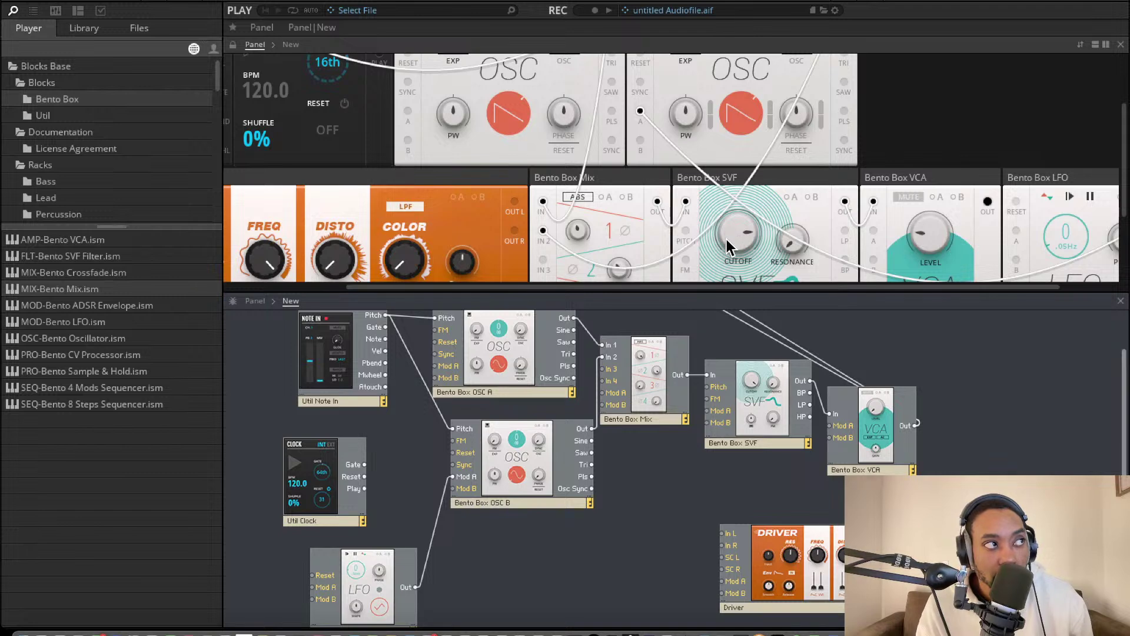
scroll(589, 223, "down", 5)
scroll(589, 223, "right", 1)
scroll(640, 370, "down", 1)
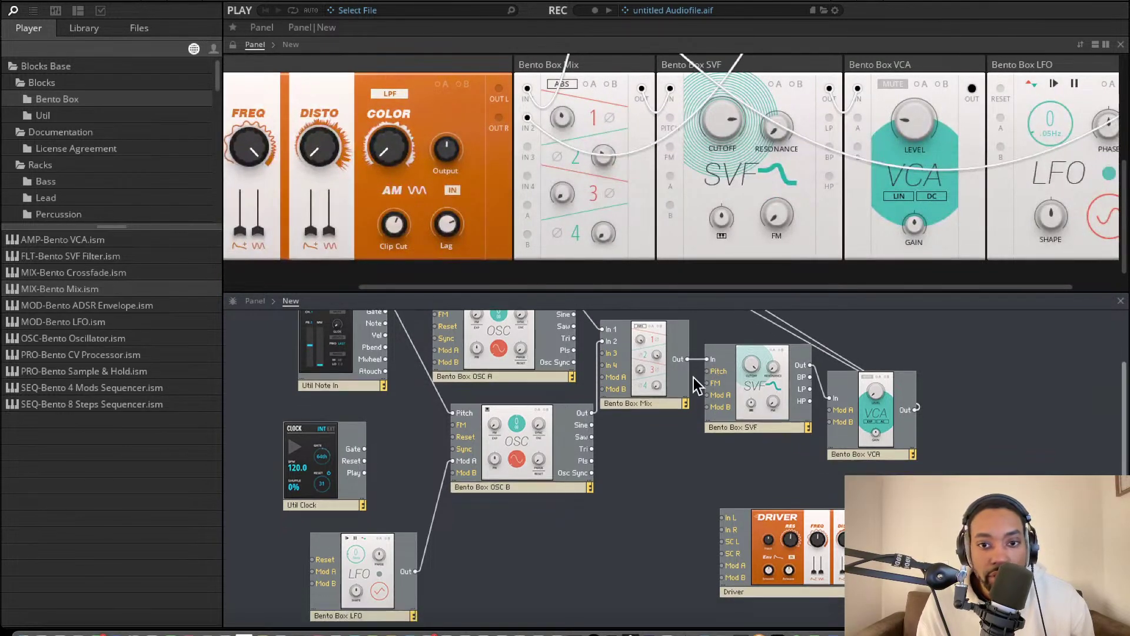
key("ctrl+v")
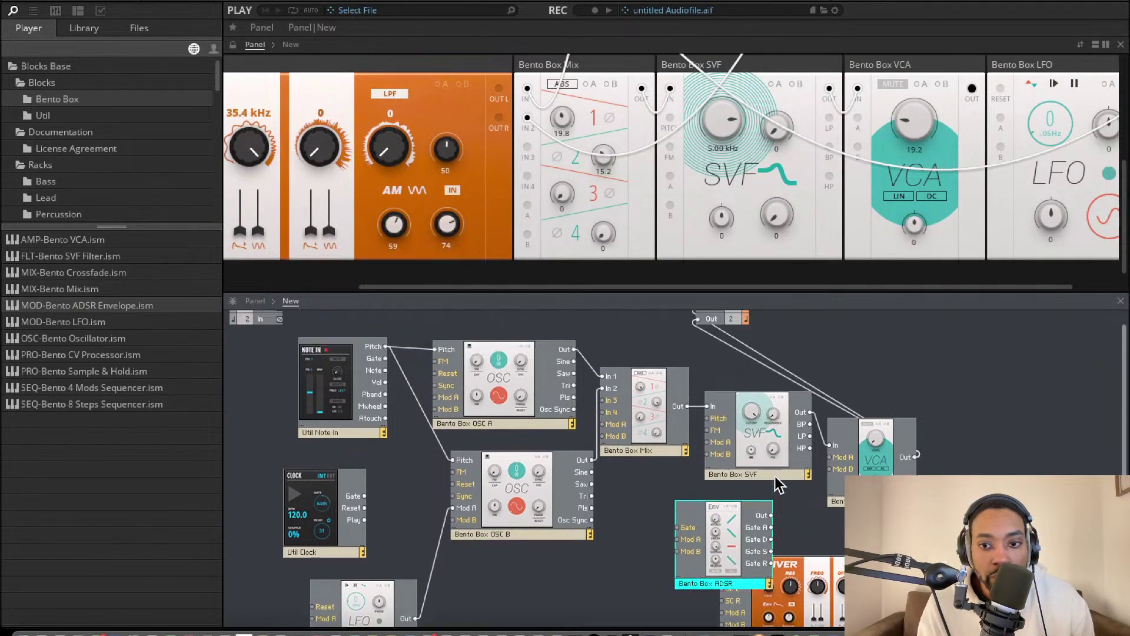
Wire the ADSR's Out to the VCA's Mod A and Note In's Gate to the ADSR's Gate, moving the ADSR clear of the Driver.
scroll(690, 465, "up", 4)
left_click_drag(771, 532, 835, 476)
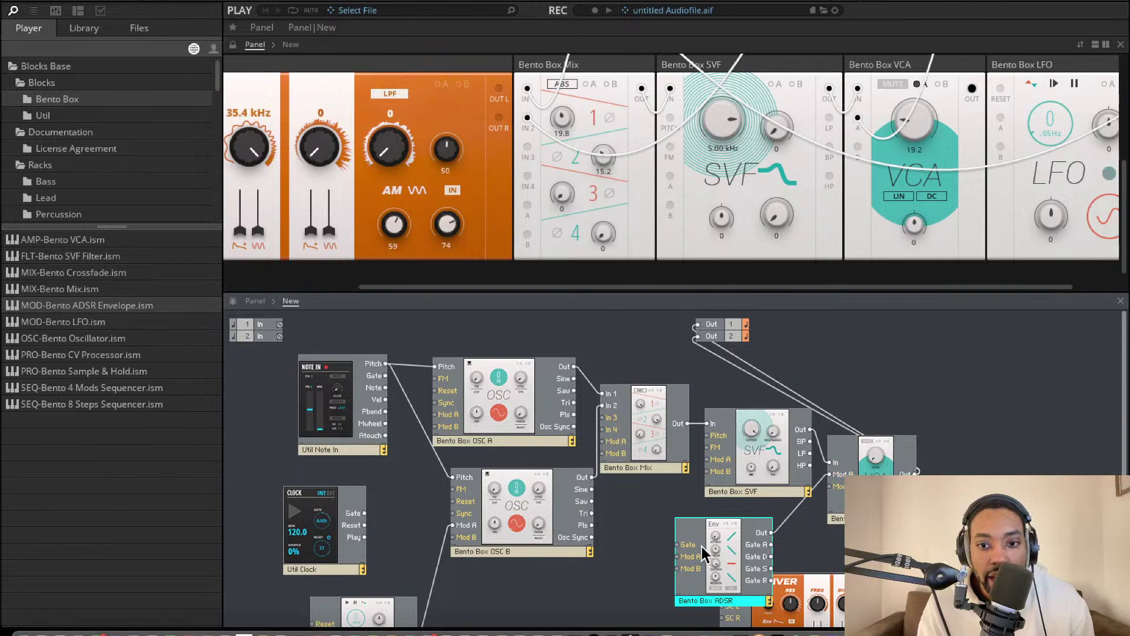
left_click_drag(678, 544, 386, 376)
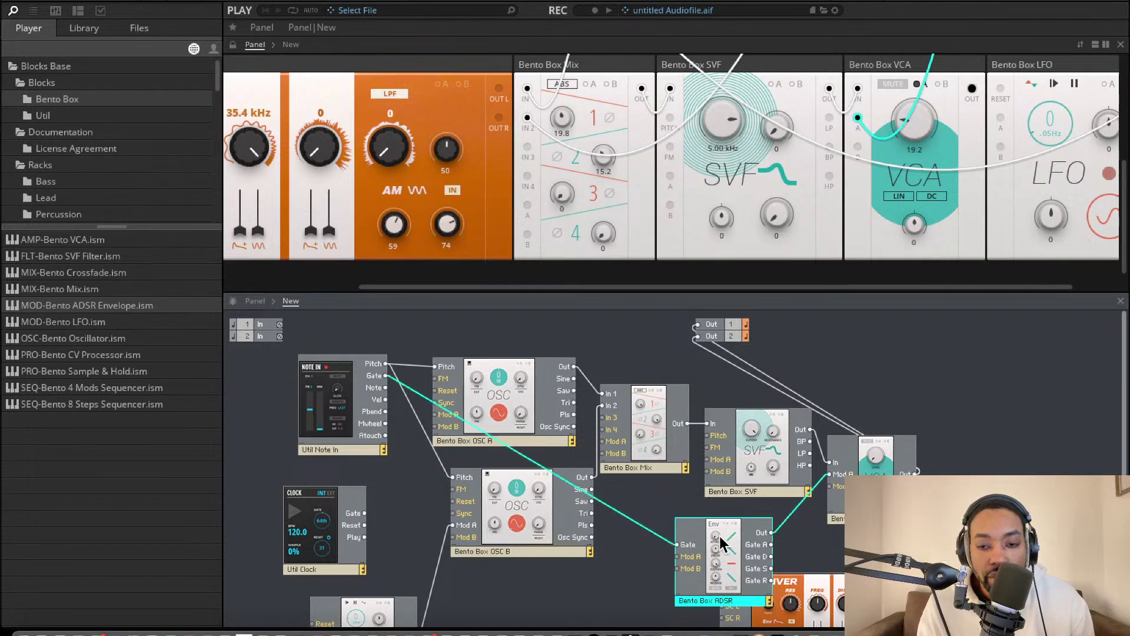
left_click_drag(719, 536, 672, 511)
mouse_move(672, 510)
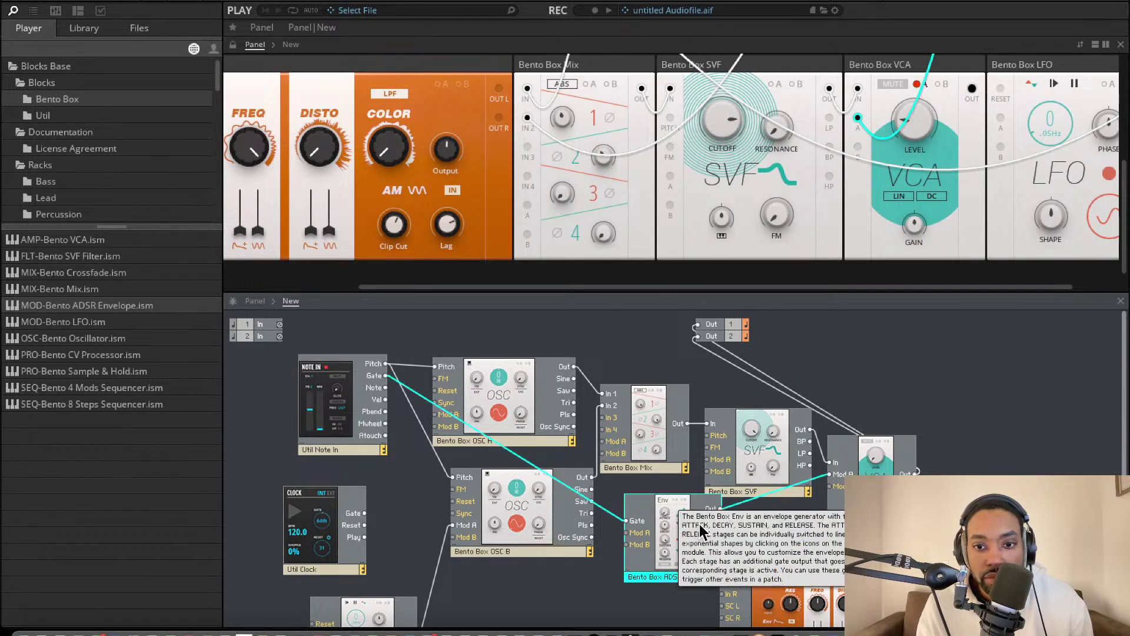
Shorten the decay of the ADSR envelope in the panel.
scroll(548, 130, "right", 1)
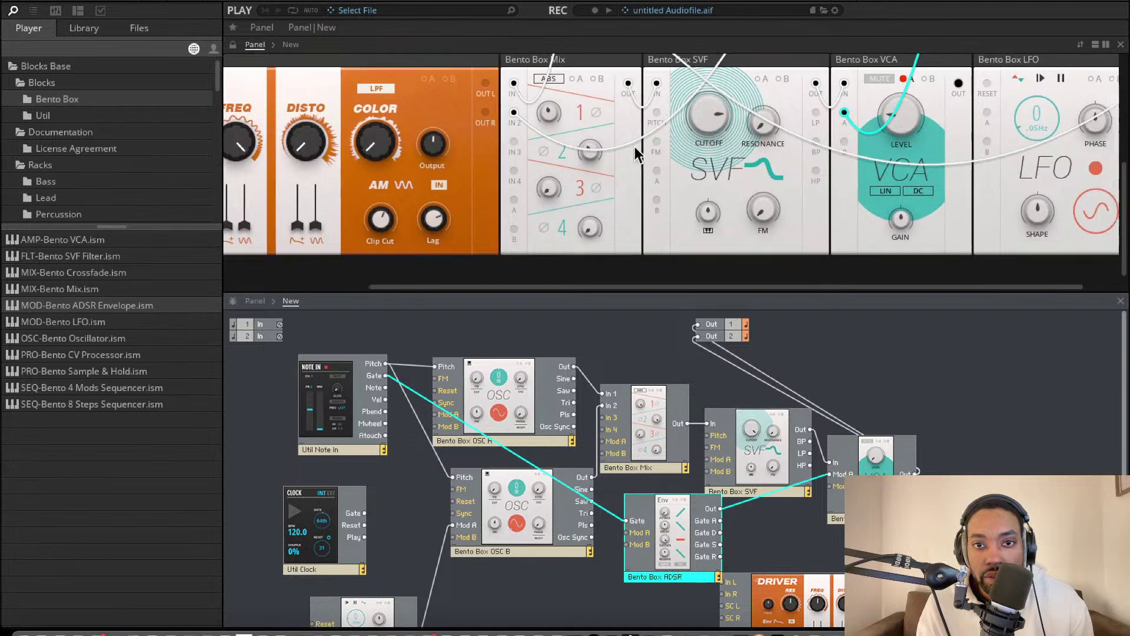
scroll(865, 138, "left", 5)
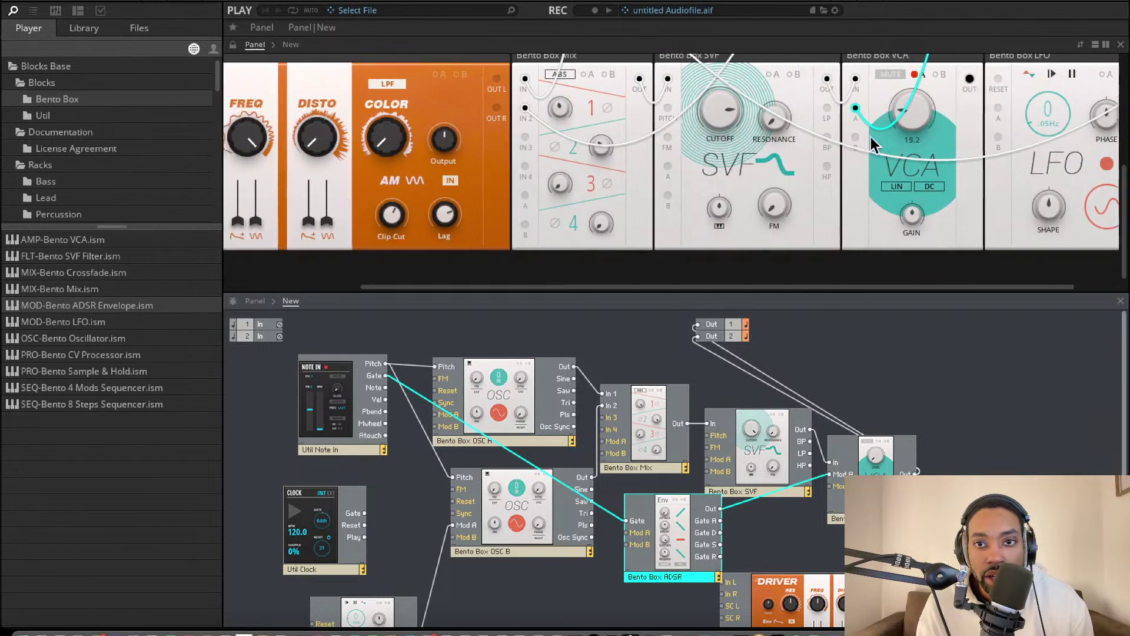
scroll(847, 141, "up", 3)
scroll(836, 140, "right", 3)
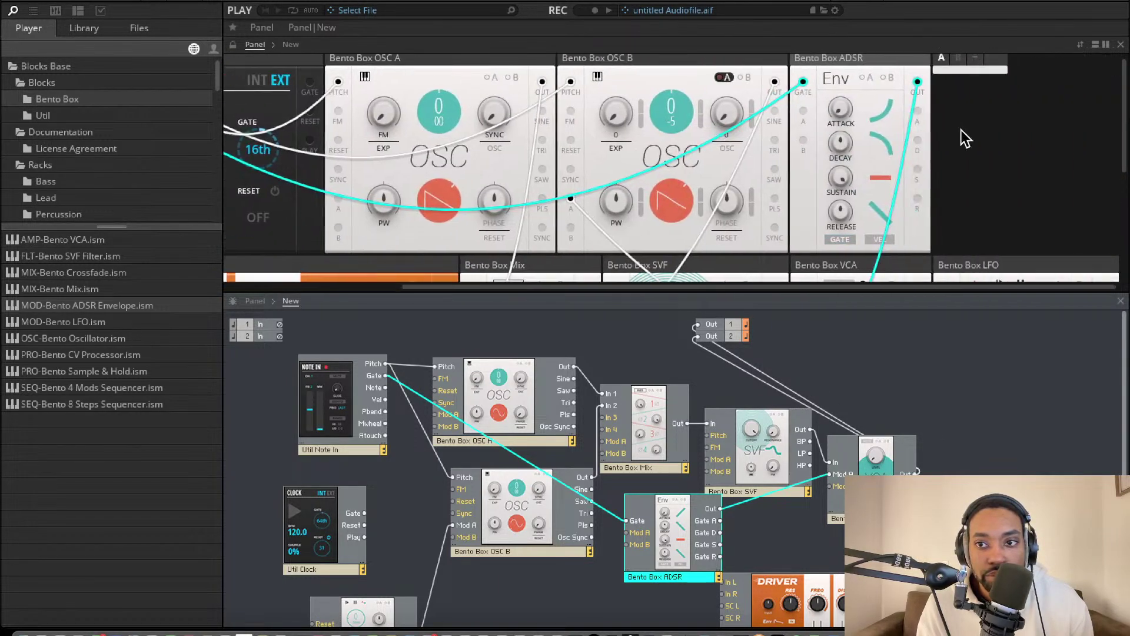
left_click(841, 110)
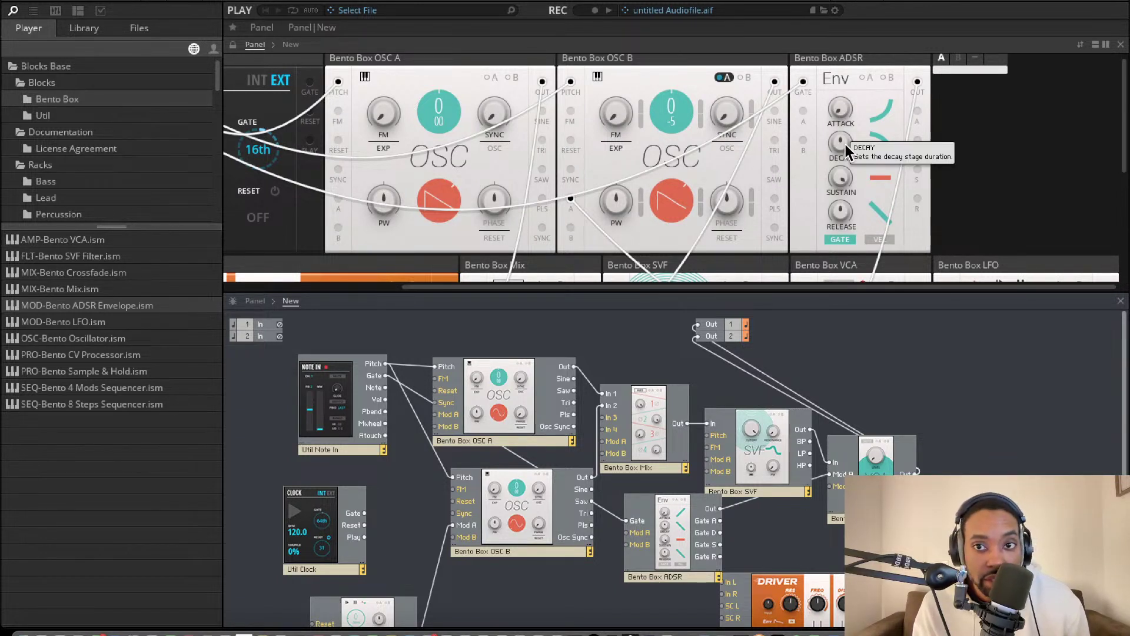
left_click_drag(846, 147, 838, 196)
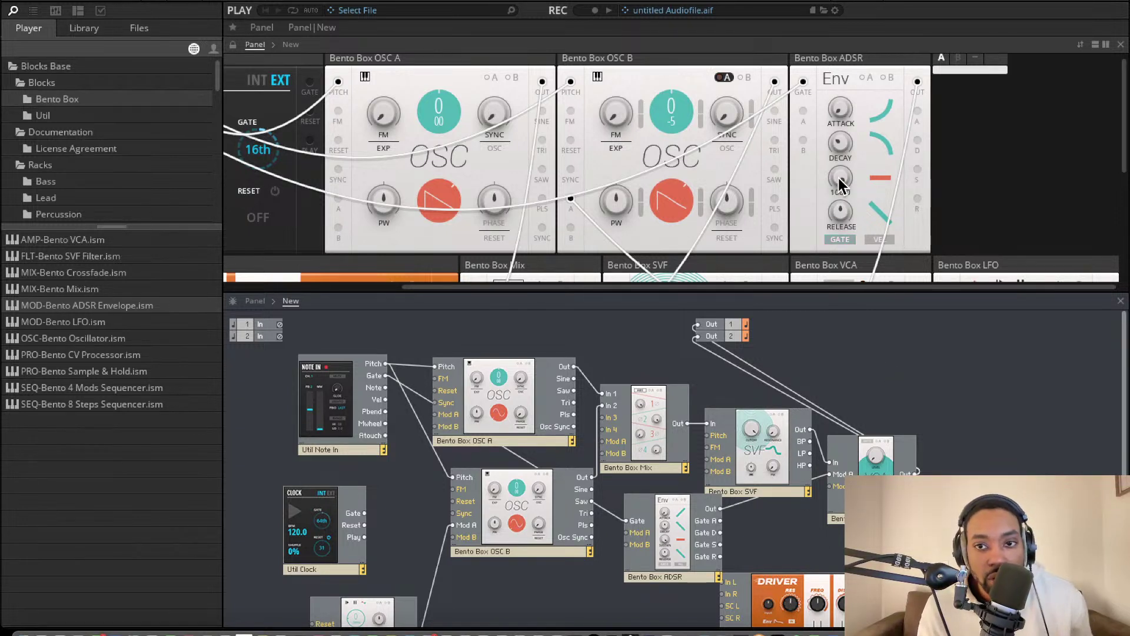
Set the ADSR envelope's sustain to 80.0 and try out its release.
left_click_drag(842, 185, 836, 261)
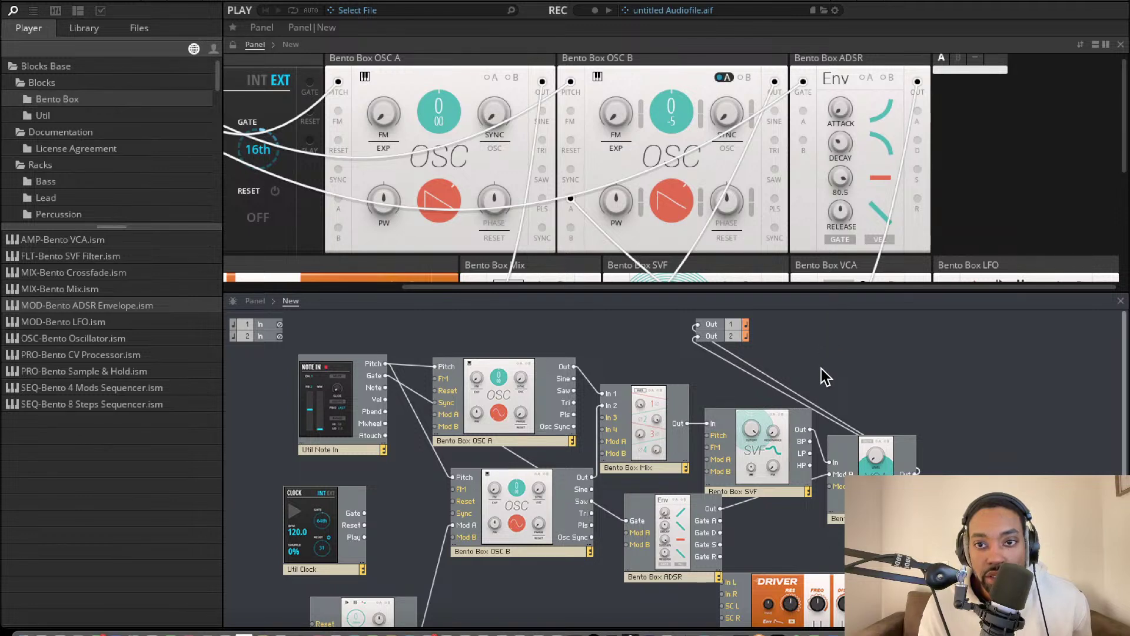
left_click_drag(821, 370, 820, 375)
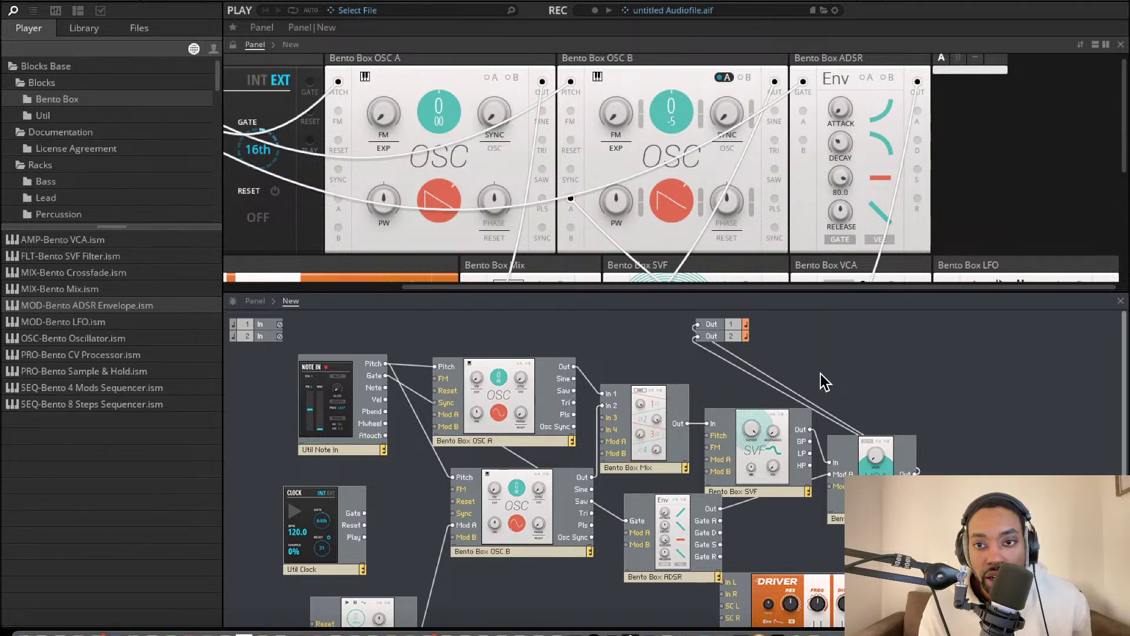
left_click_drag(829, 337, 829, 337)
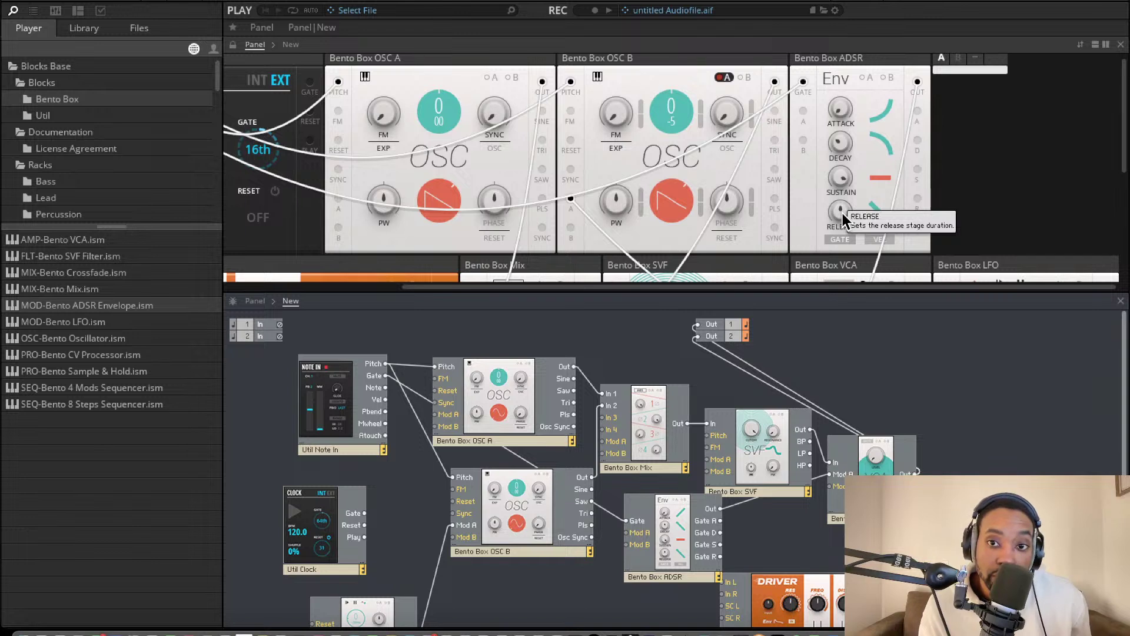
left_click_drag(841, 213, 830, 348)
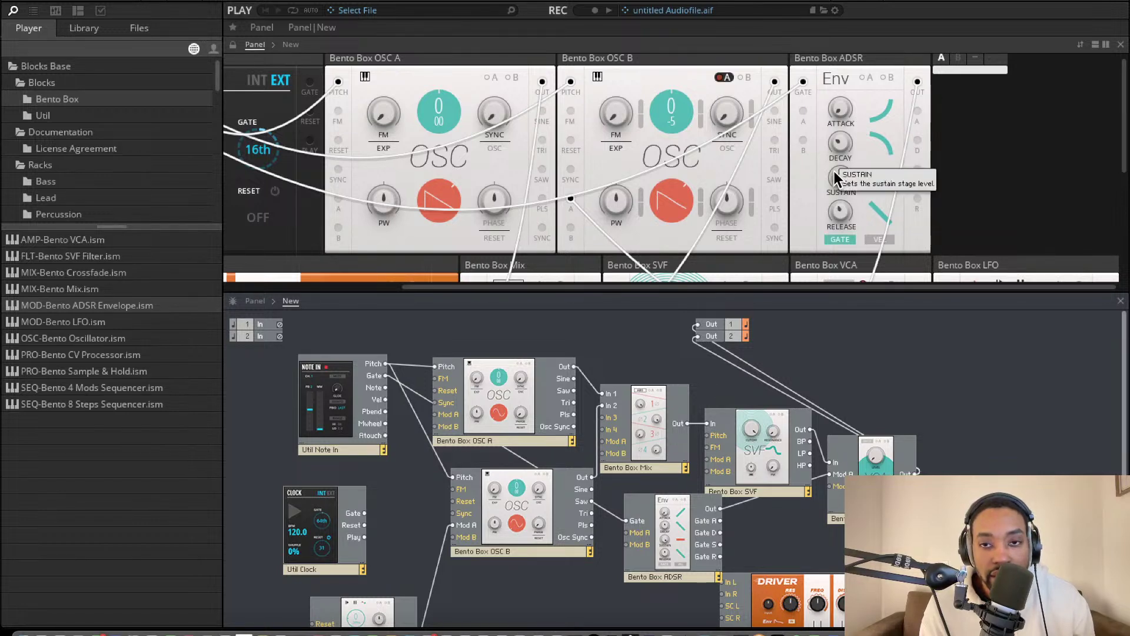
Turn down the VCA's level and modulate it with the ADSR envelope through modulation A.
scroll(837, 133, "down", 3)
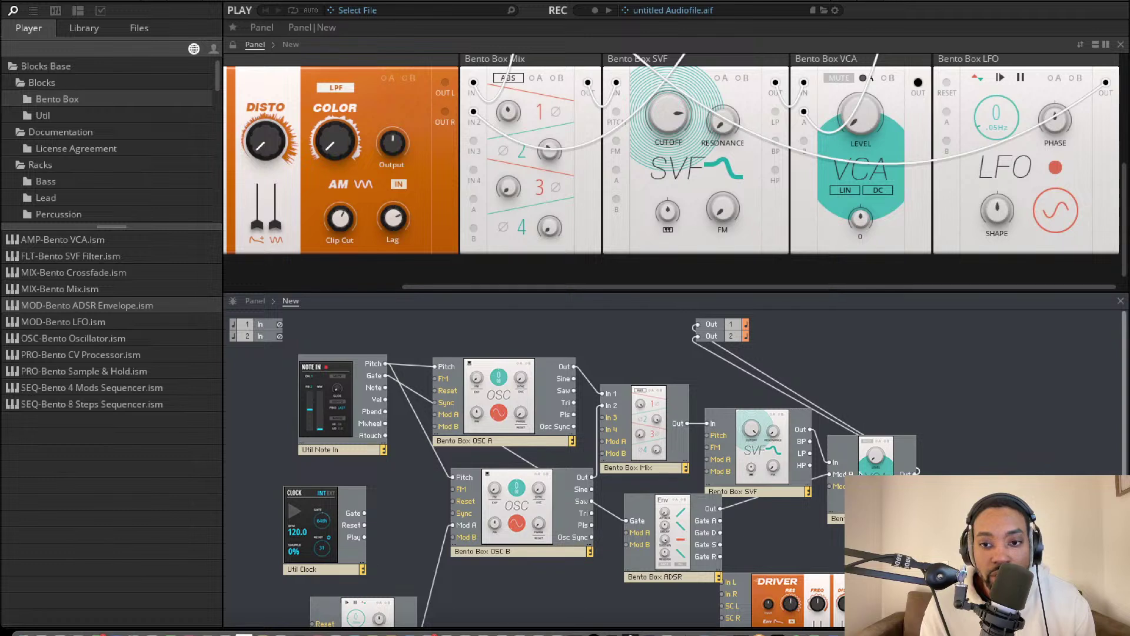
left_click(864, 78)
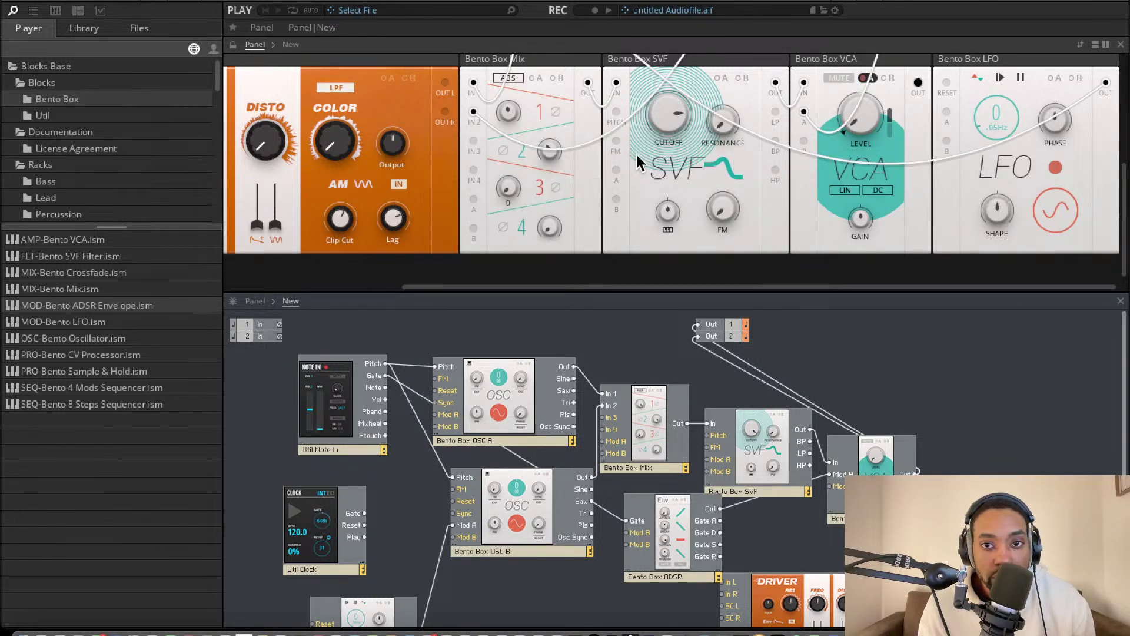
scroll(636, 153, "up", 3)
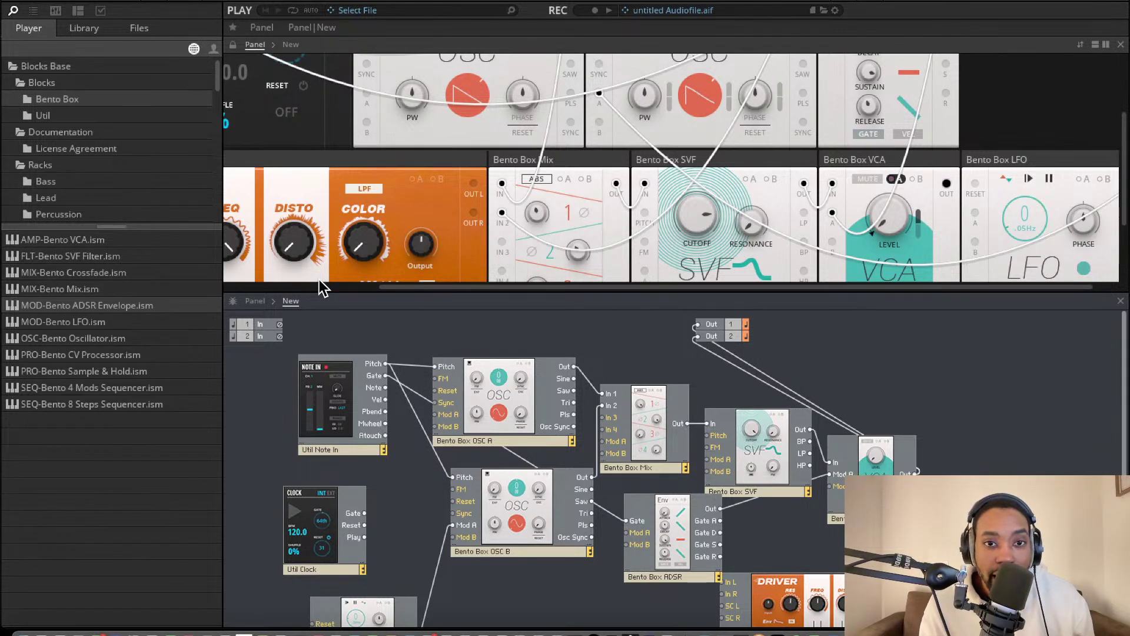
Add a Waveshaper - Stereo macro to the structure and leave it in the free space beneath the ADSR block.
scroll(466, 313, "down", 2)
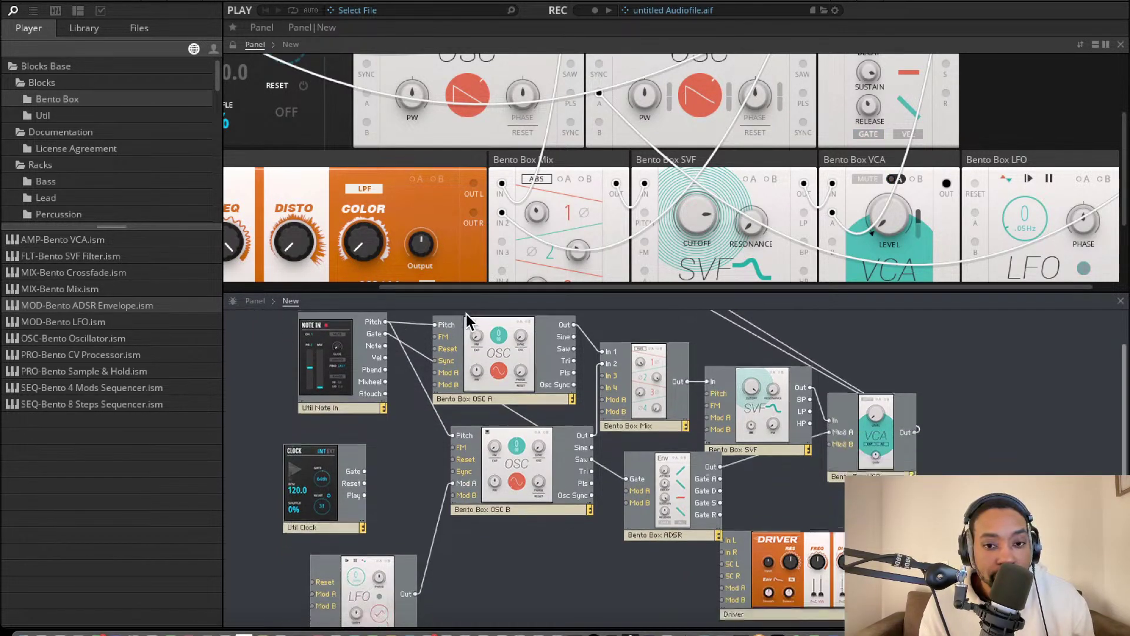
right_click(553, 546)
left_click(536, 546)
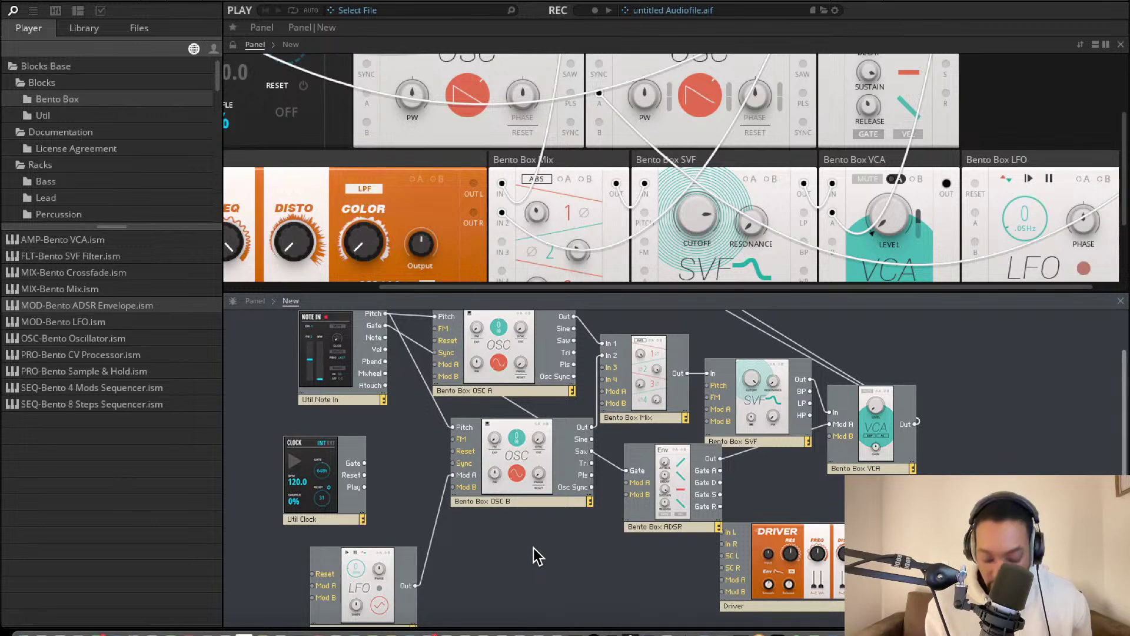
double_click(533, 547)
type("waveshaper")
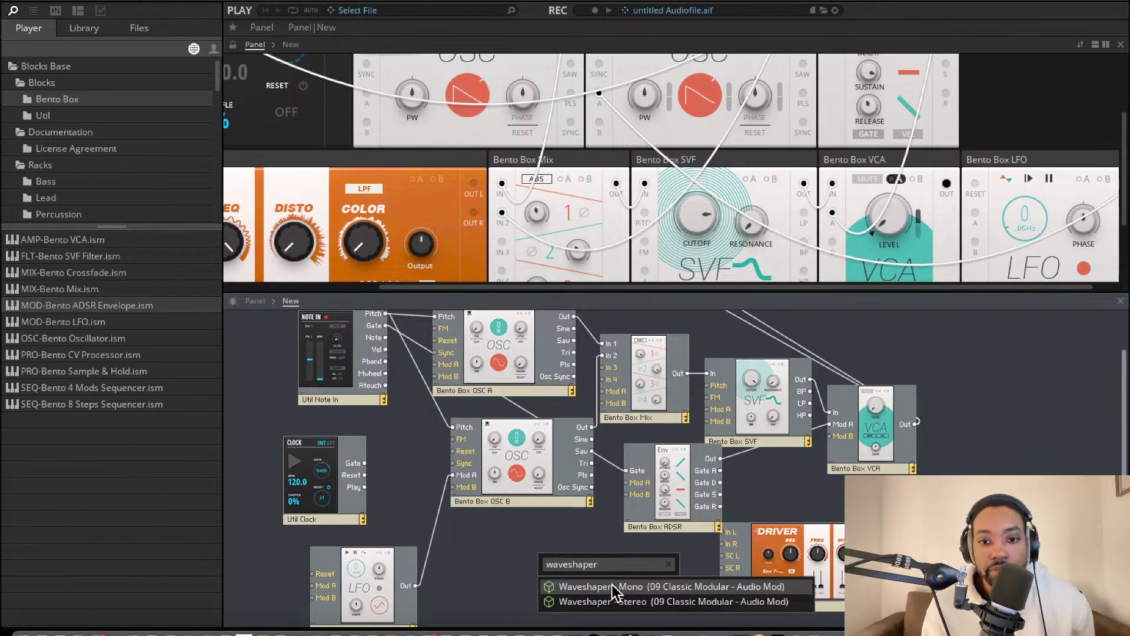
left_click(624, 599)
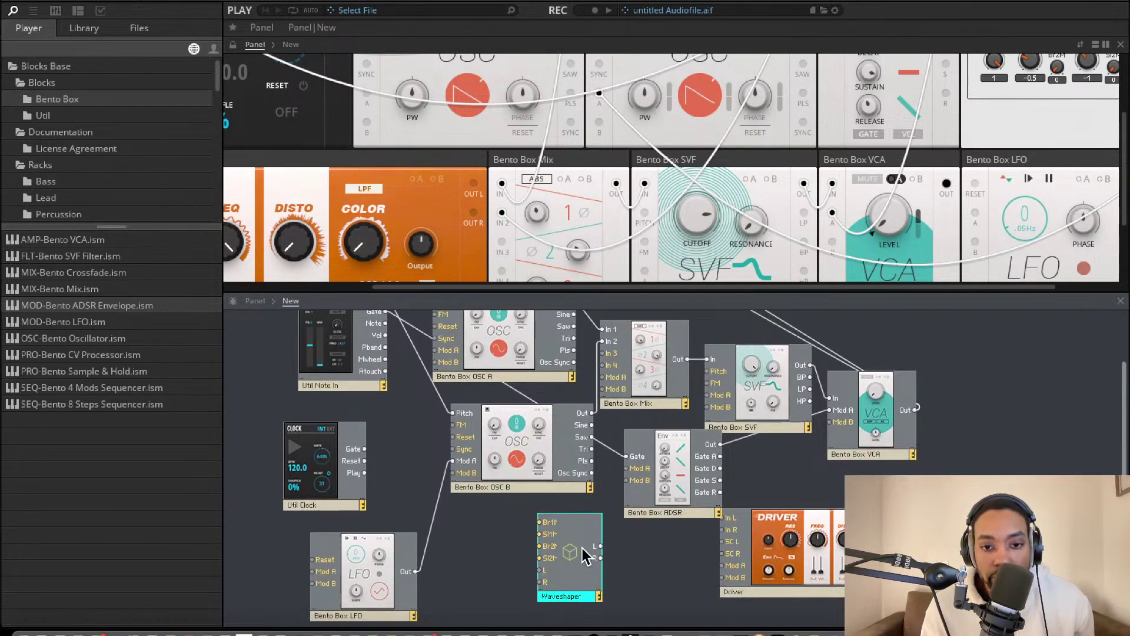
left_click_drag(589, 558, 995, 410)
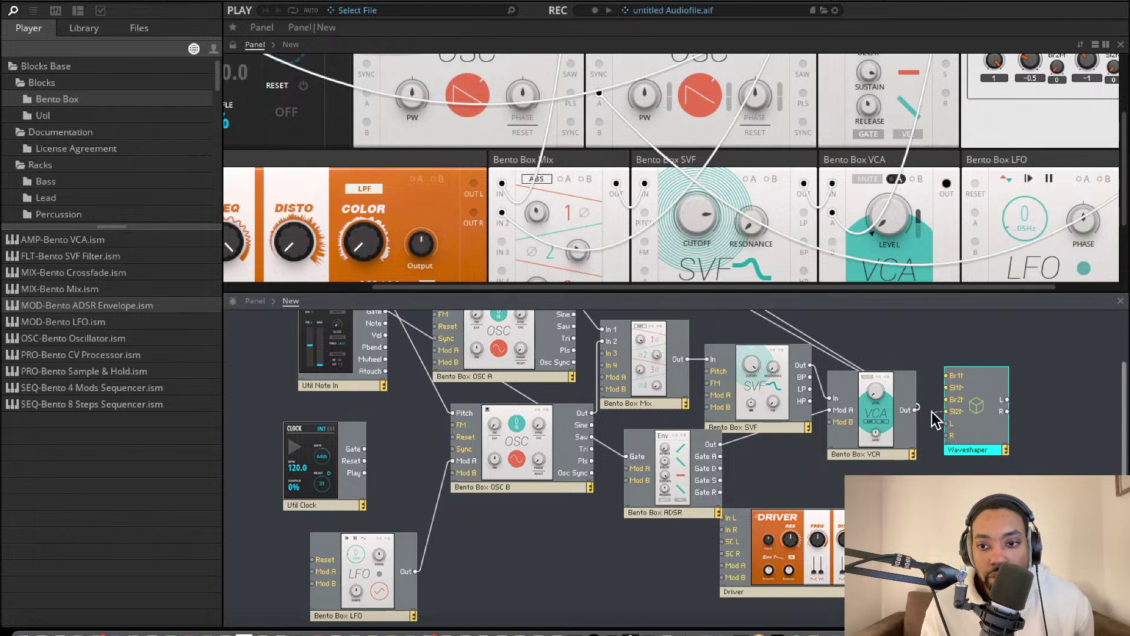
key("ctrl+z")
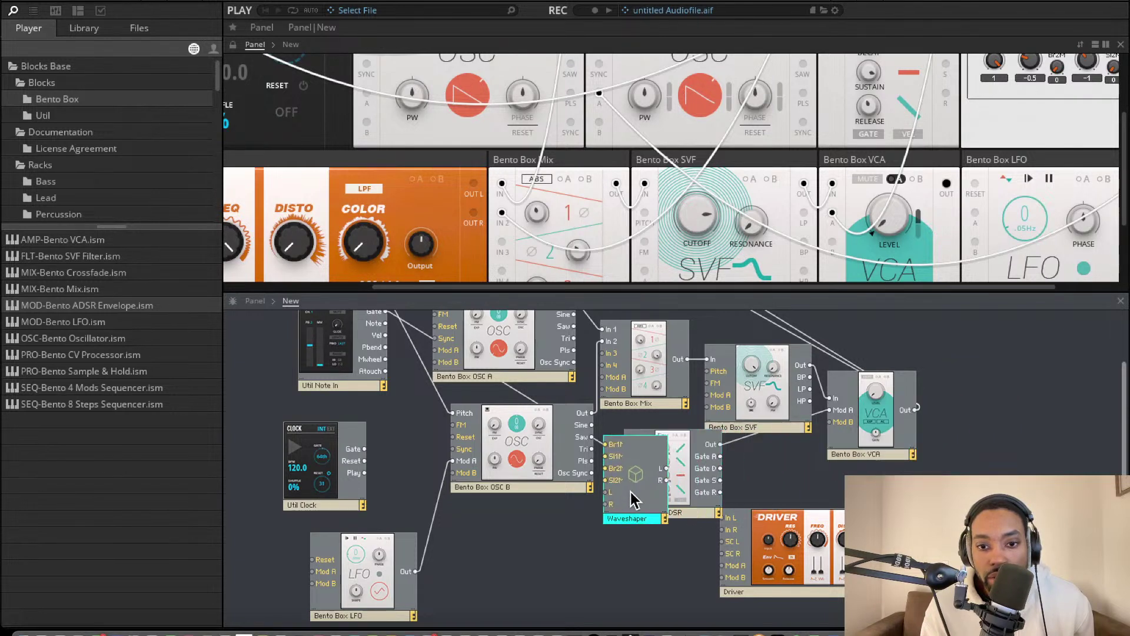
Search the module library for a signal converter using the terms "d/c" and "conve".
right_click(960, 401)
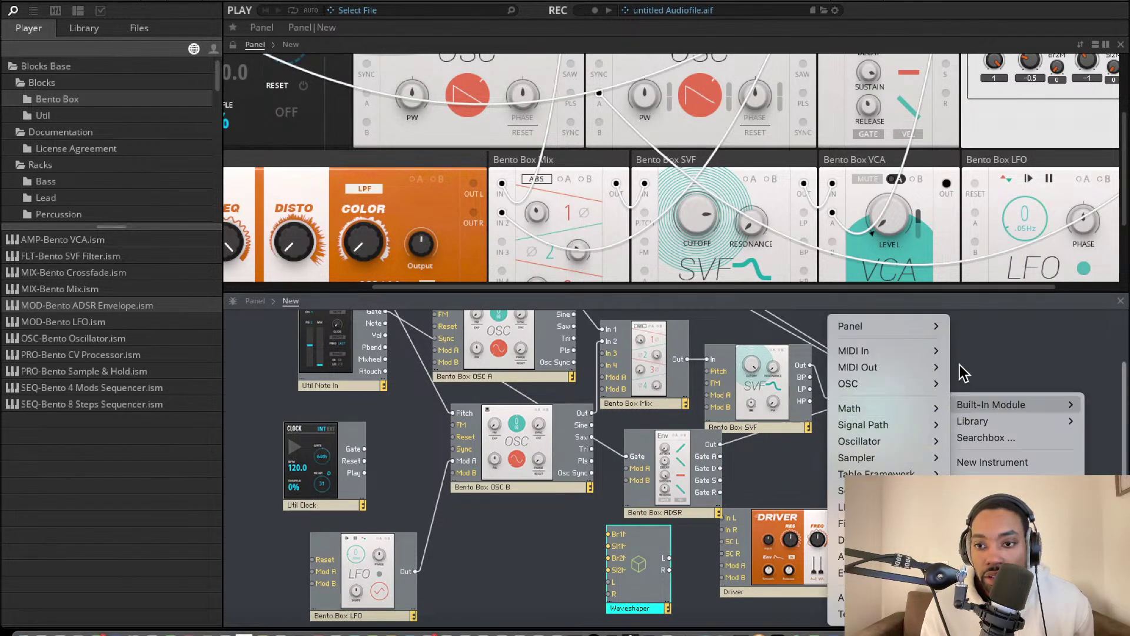
left_click(962, 365)
double_click(954, 385)
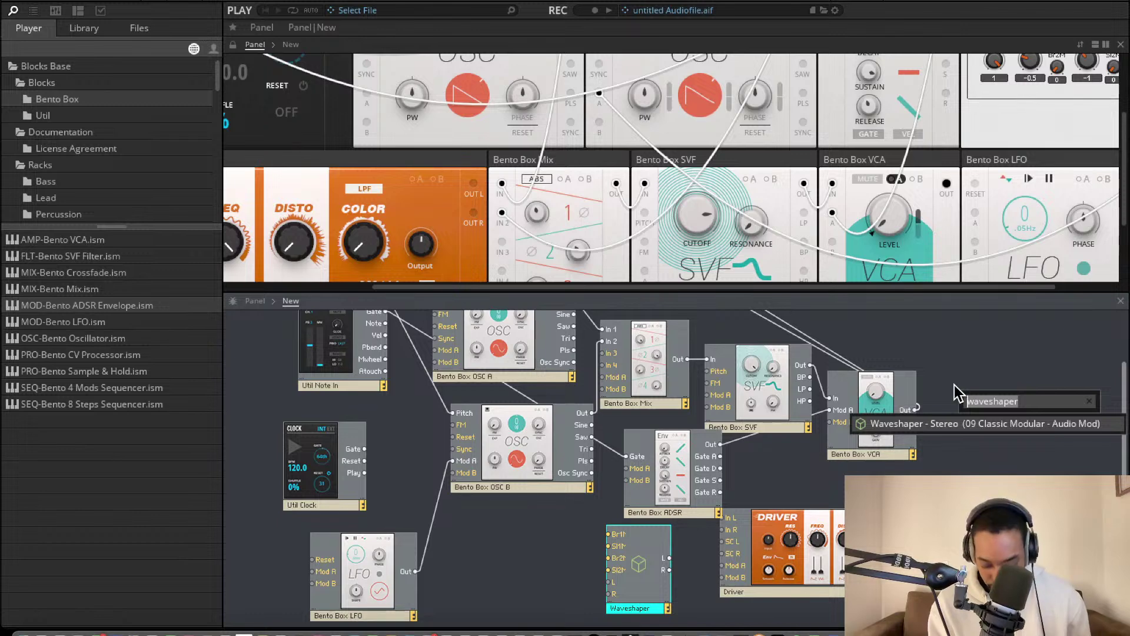
key("BackSpace")
type("d/c")
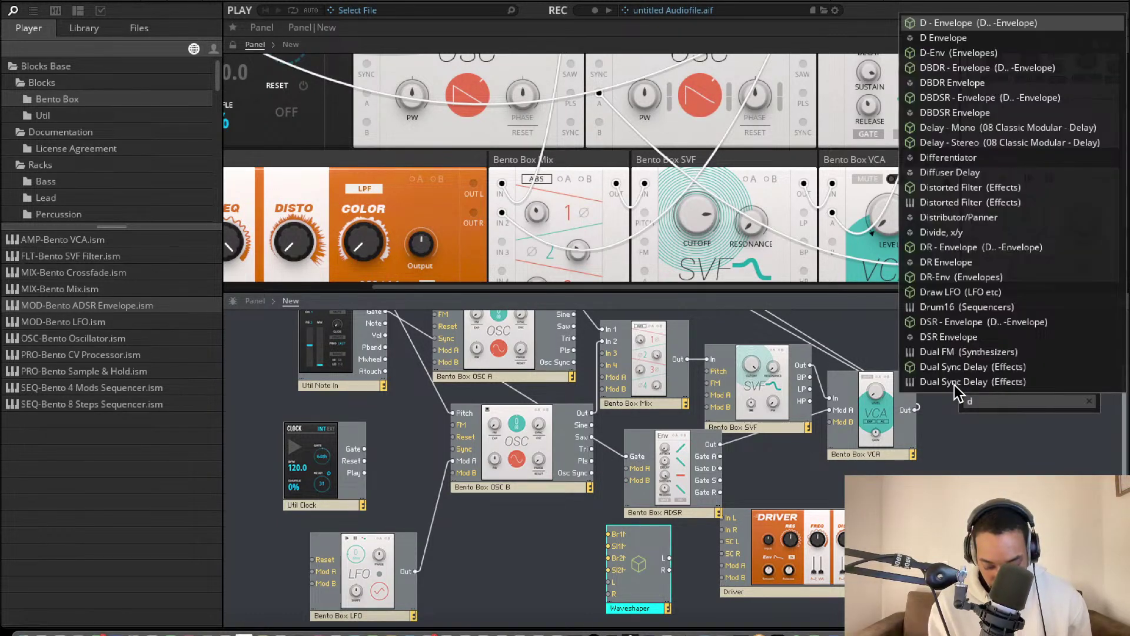
key("BackSpace")
key("BackSpace")
key("BackSpace")
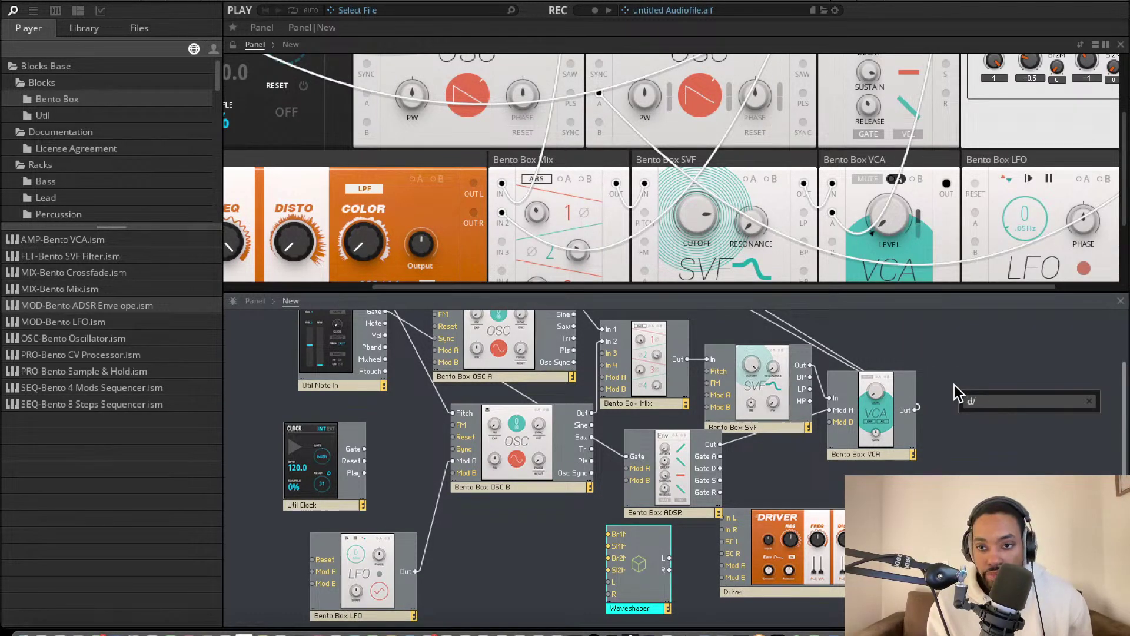
type("conve")
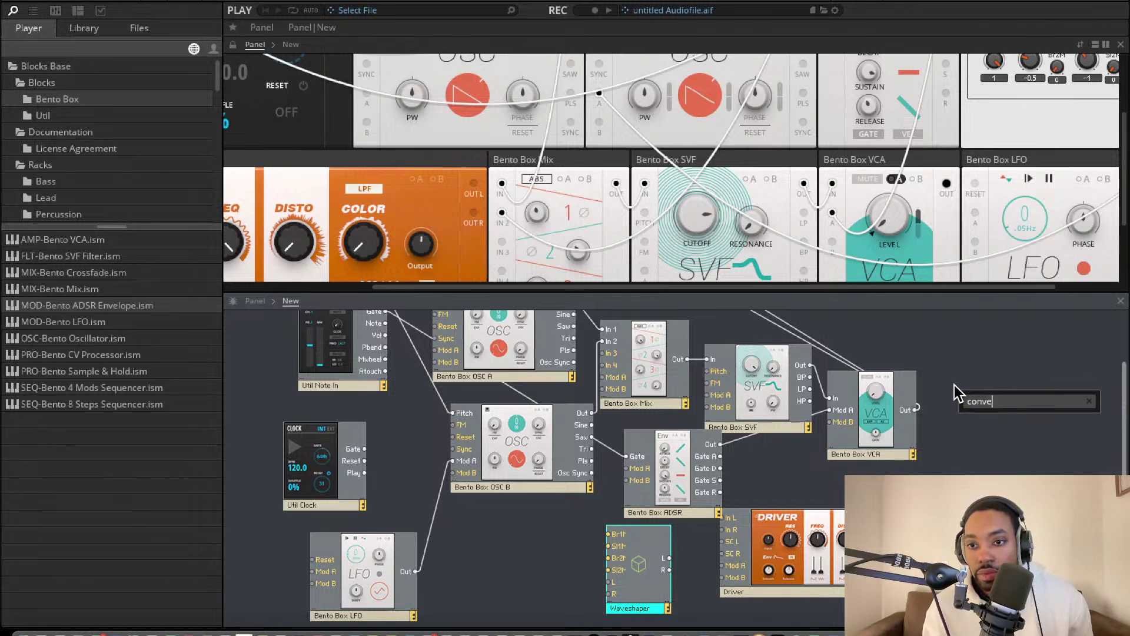
Shorten the search to "co" and look through the matching modules for a suitable converter.
key("BackSpace")
key("BackSpace")
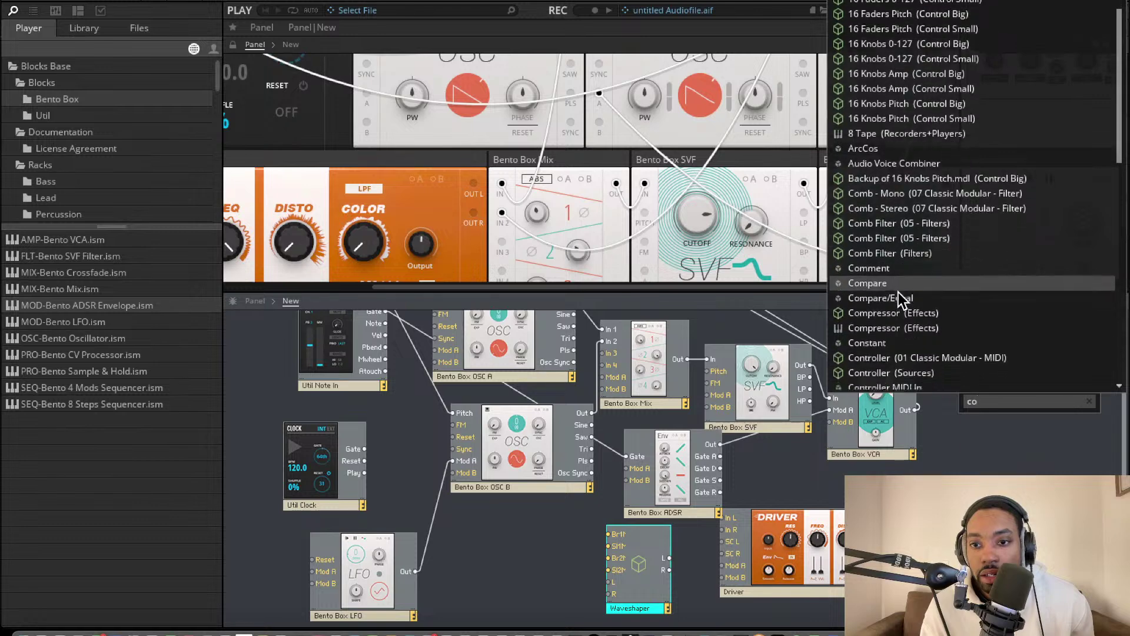
scroll(899, 292, "down", 1)
scroll(898, 291, "down", 4)
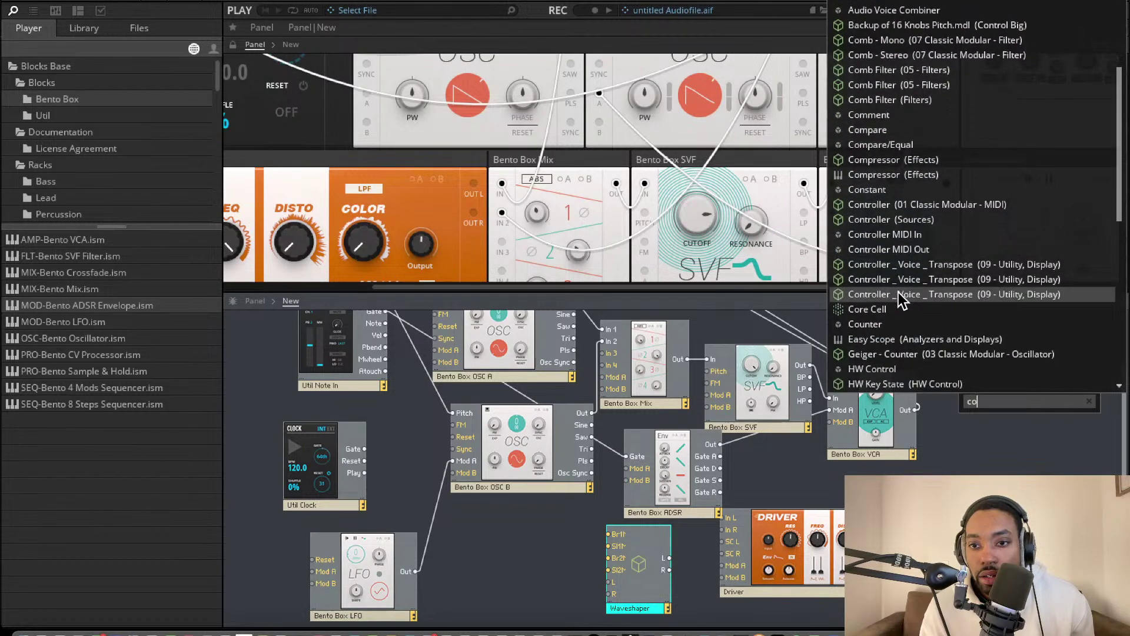
scroll(913, 306, "up", 1)
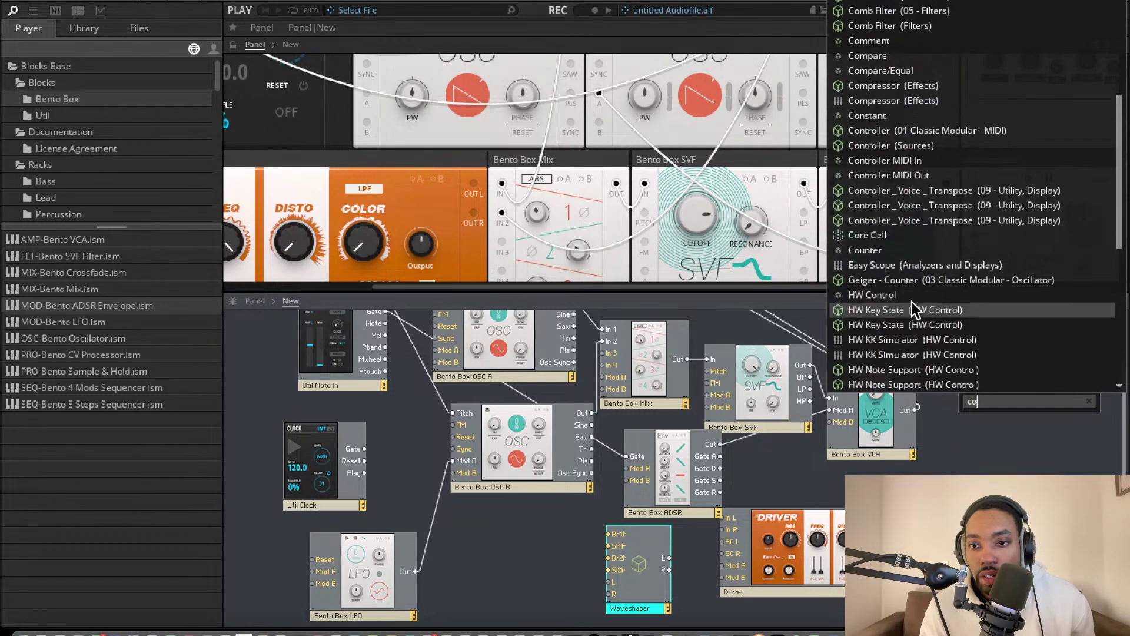
scroll(913, 300, "up", 3)
scroll(903, 122, "up", 1)
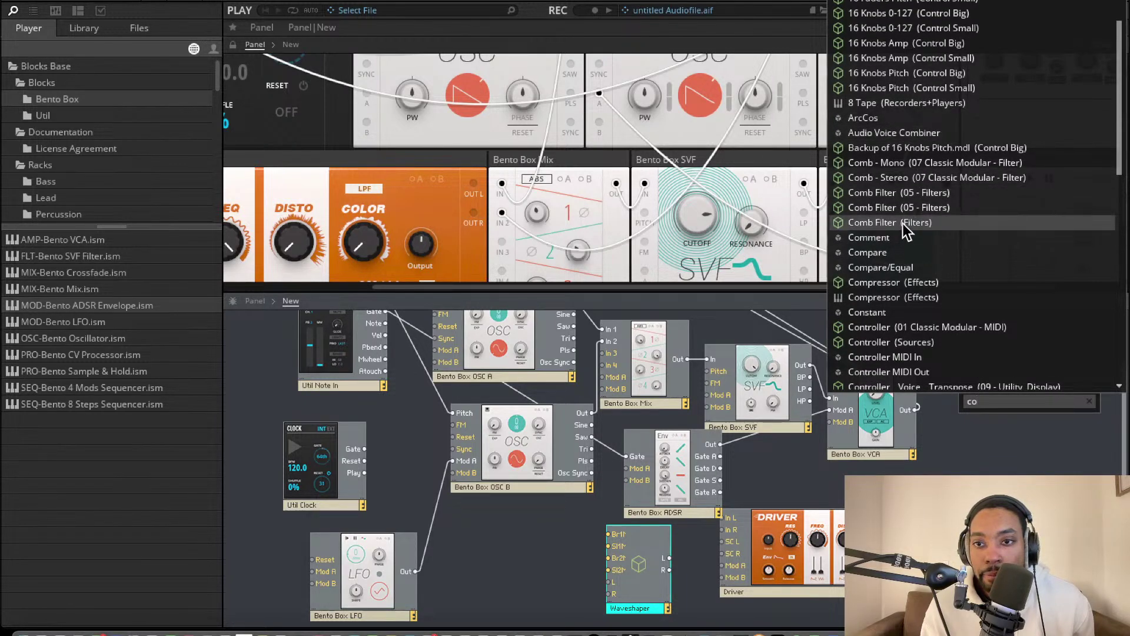
scroll(942, 224, "down", 1)
key("BackSpace")
key("BackSpace")
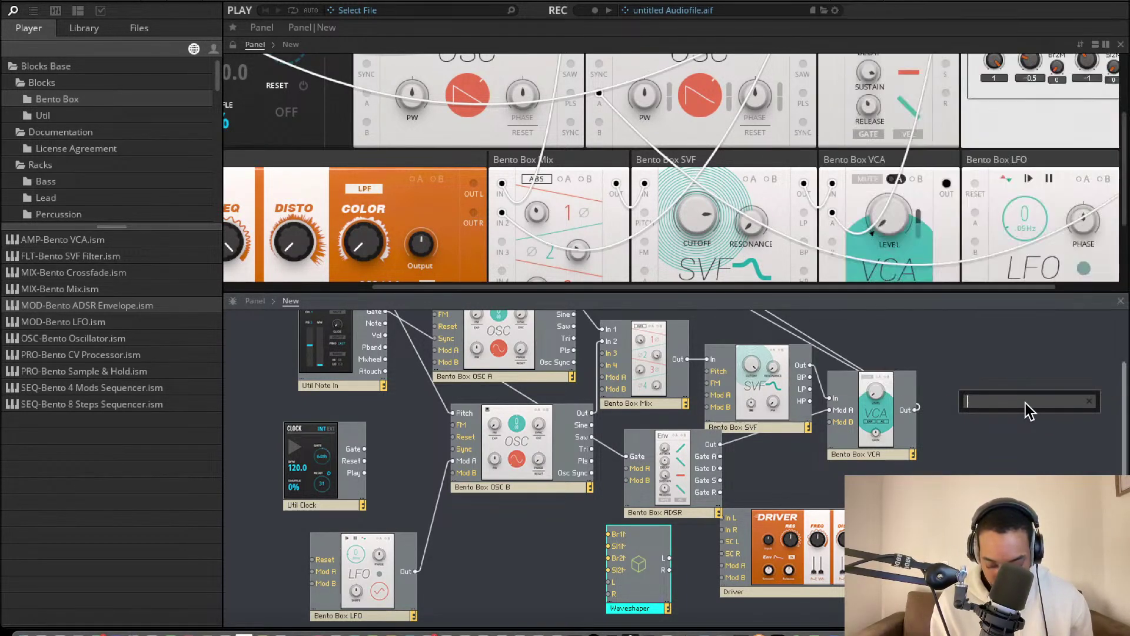
Search the modules for "A to" and examine the available audio-to-event converters.
type("/")
key("BackSpace")
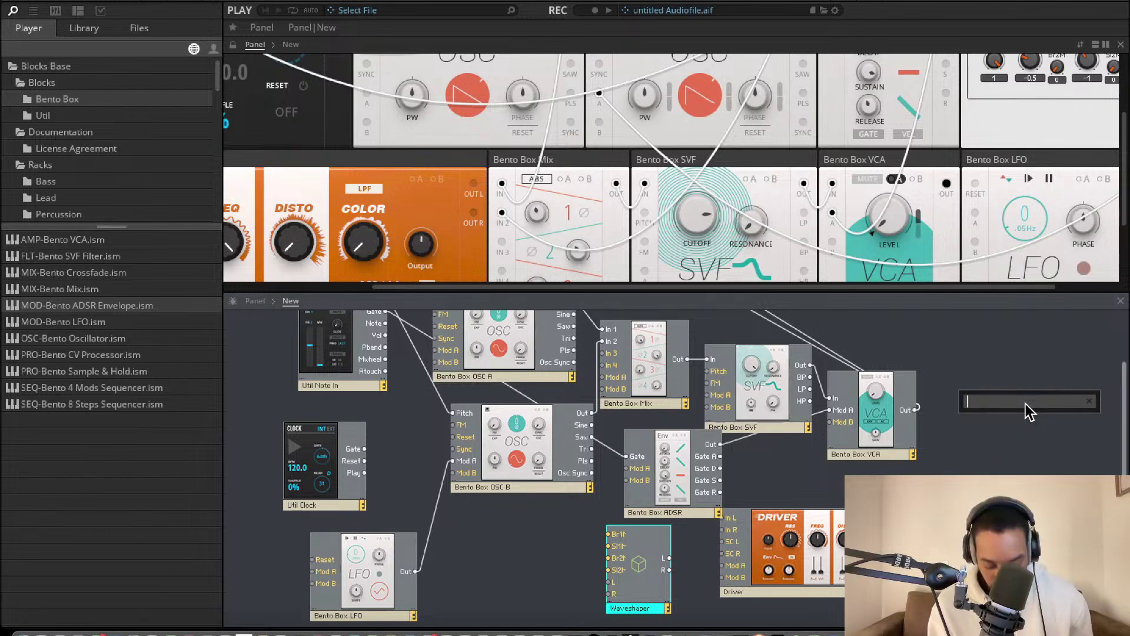
key("BackSpace")
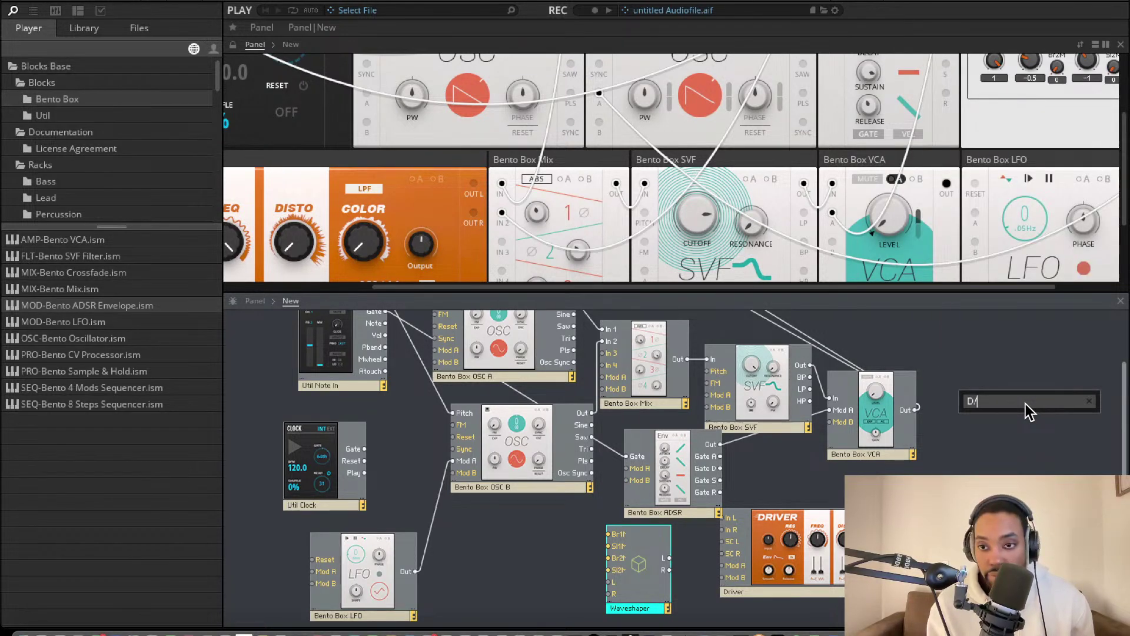
type("A/e")
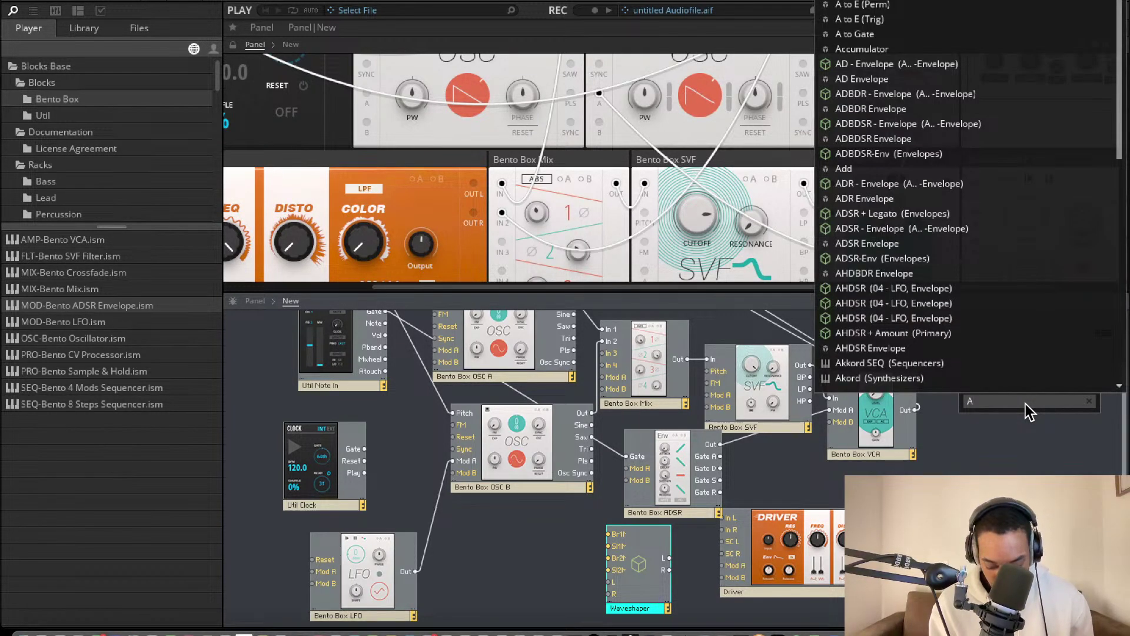
key("BackSpace")
key("BackSpace")
type("to")
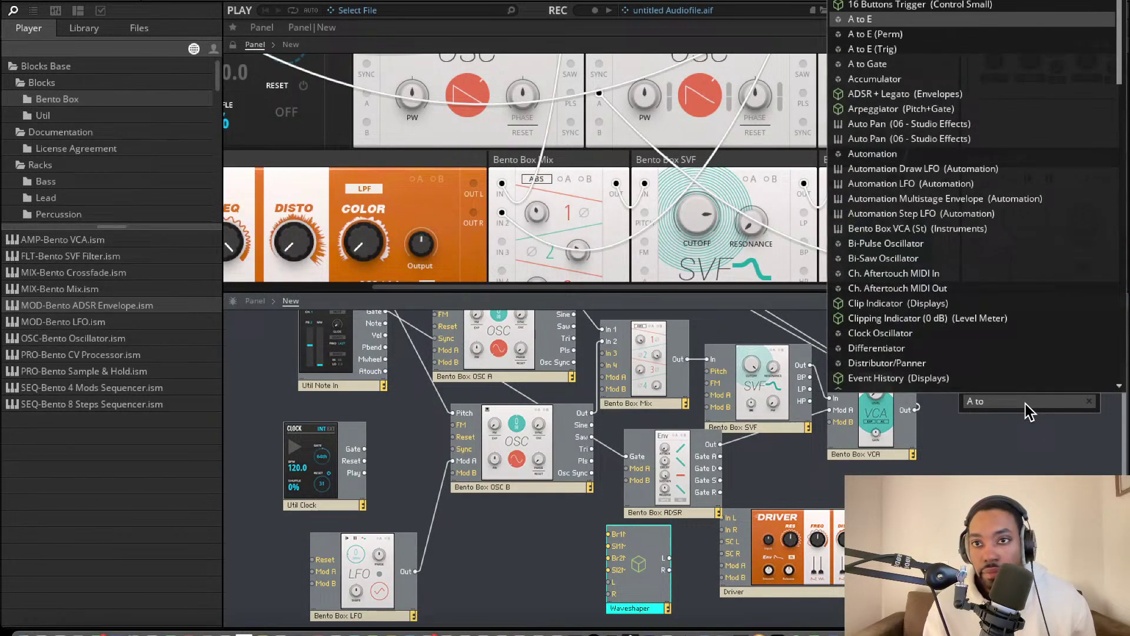
scroll(942, 165, "down", 1)
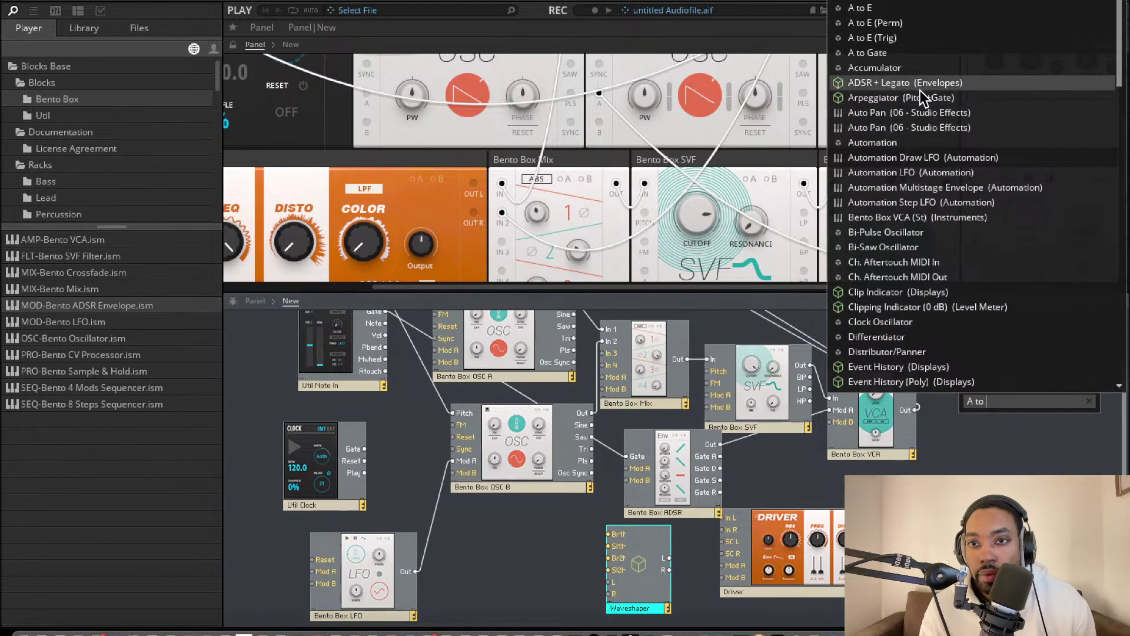
scroll(916, 97, "up", 1)
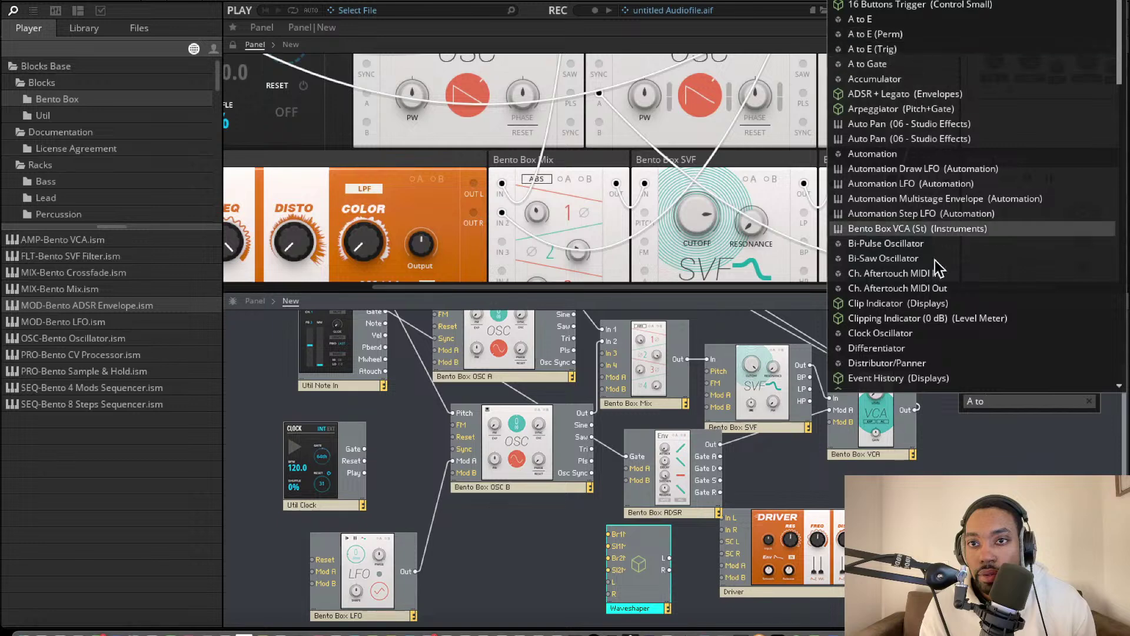
scroll(945, 331, "down", 1)
Refine the search around "A to E" and insert the A to E converter module beside the VCA.
key("BackSpace")
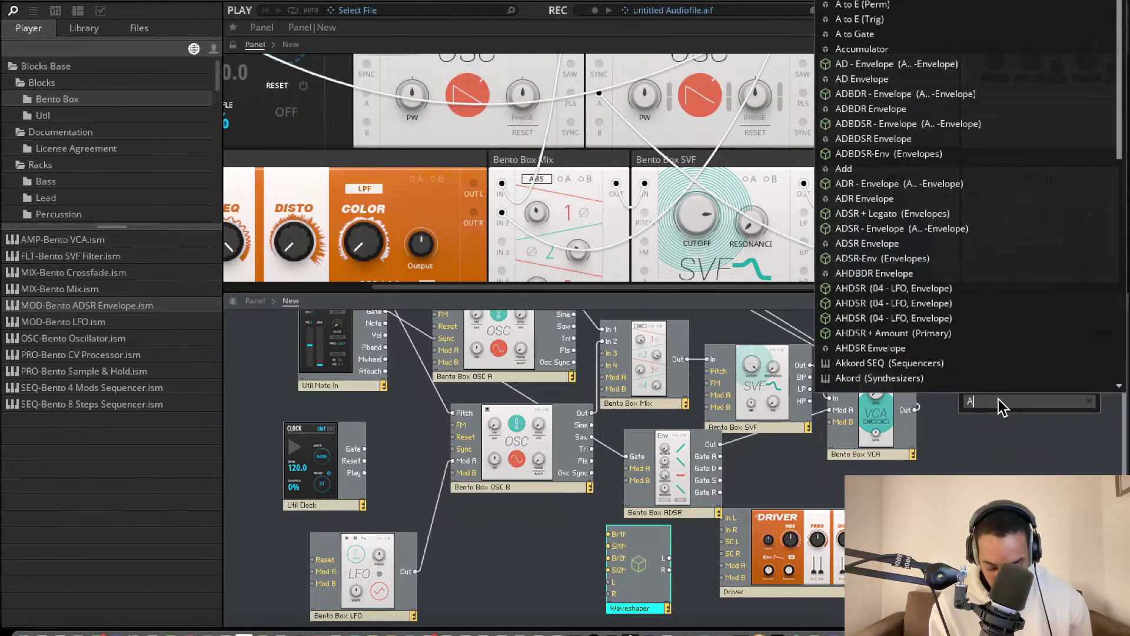
type("o E converter")
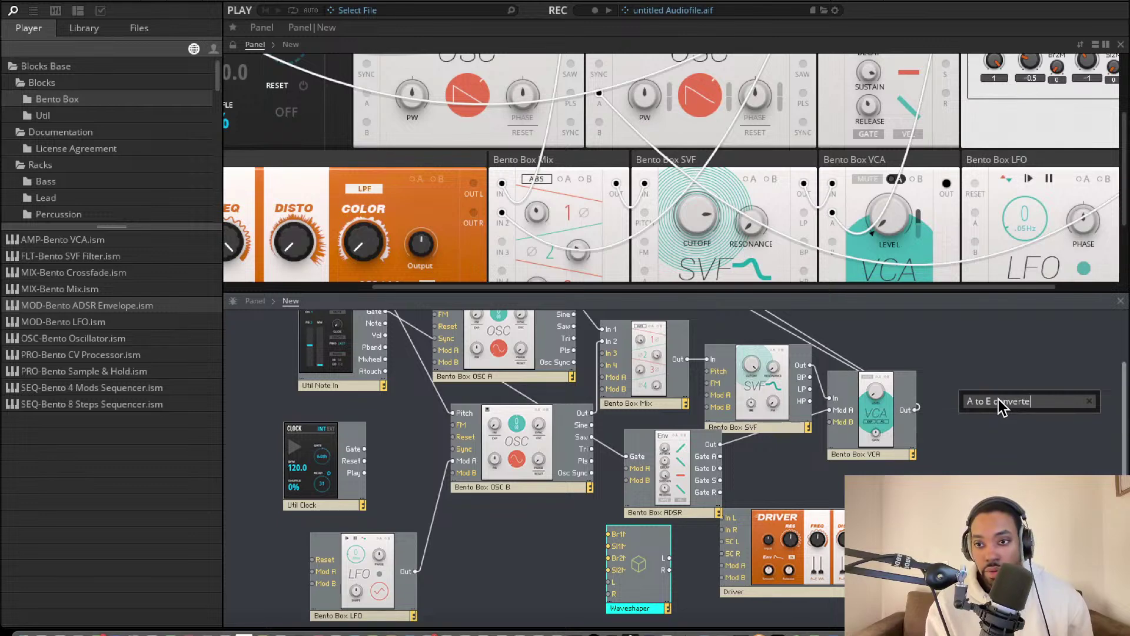
key("BackSpace")
key("BackSpace")
key("BackSpace")
key("BackSpace")
key("BackSpace")
key("BackSpace")
key("BackSpace")
key("BackSpace")
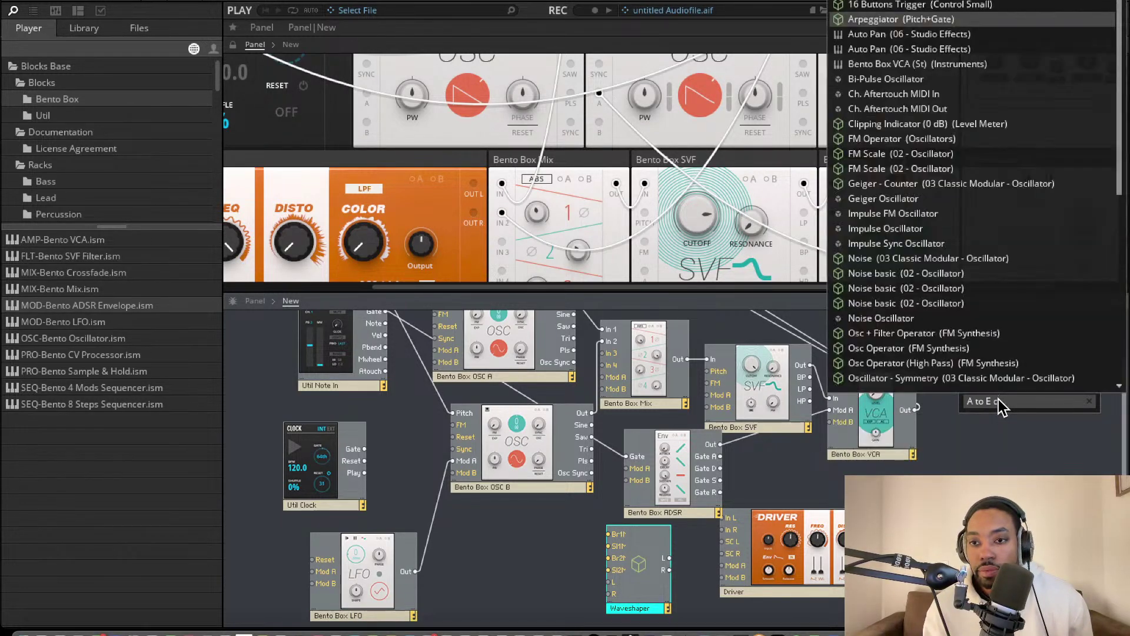
key("BackSpace")
key("BackSpace")
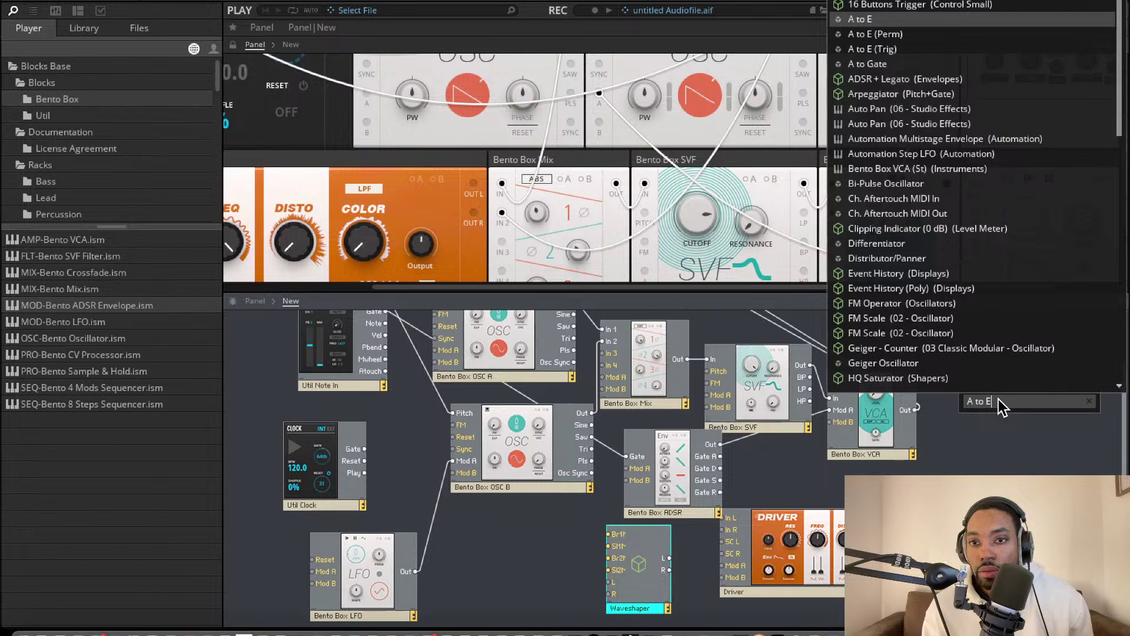
key("BackSpace")
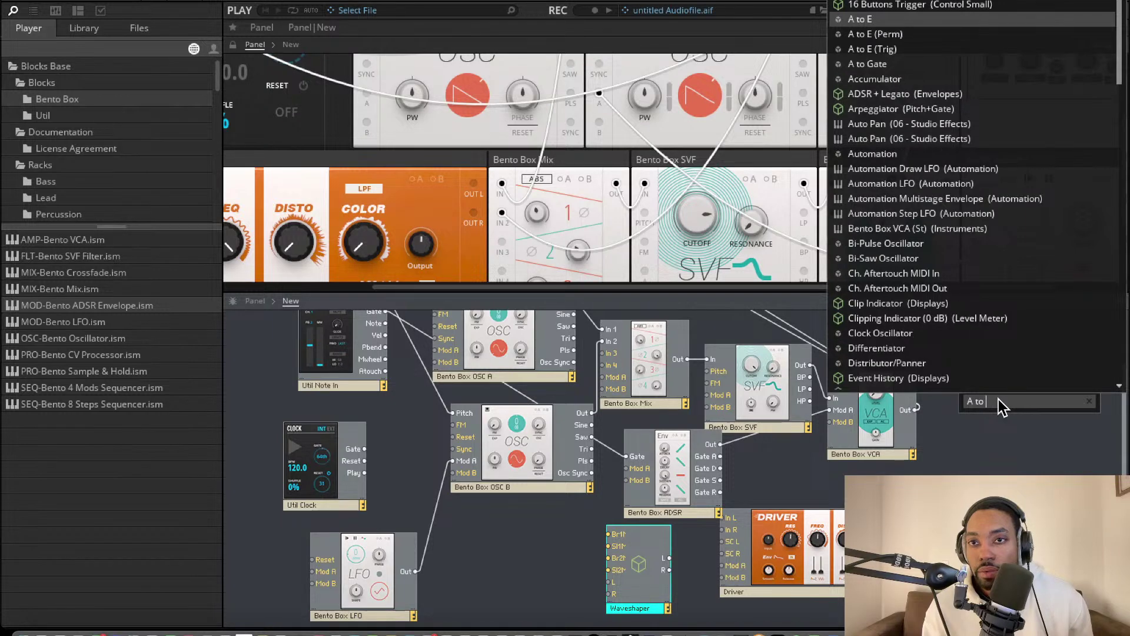
key("Down")
key("Up")
key("Return")
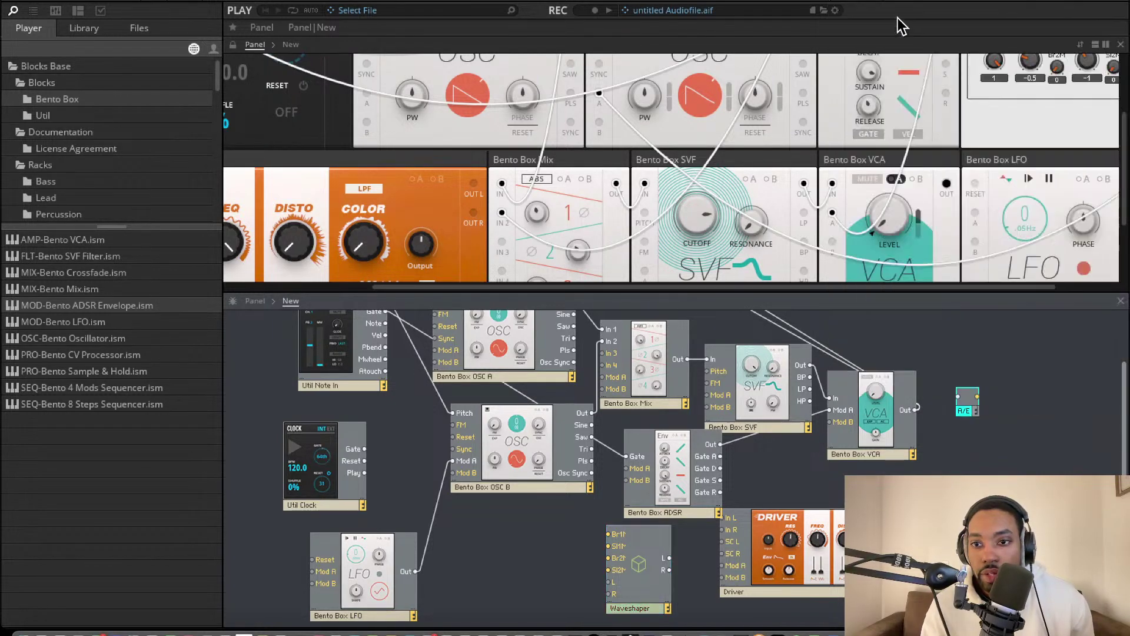
Route the VCA's Out through the A to E converter into the Waveshaper's Sl2 input, placing the Waveshaper beside the converter.
left_click_drag(937, 414, 917, 410)
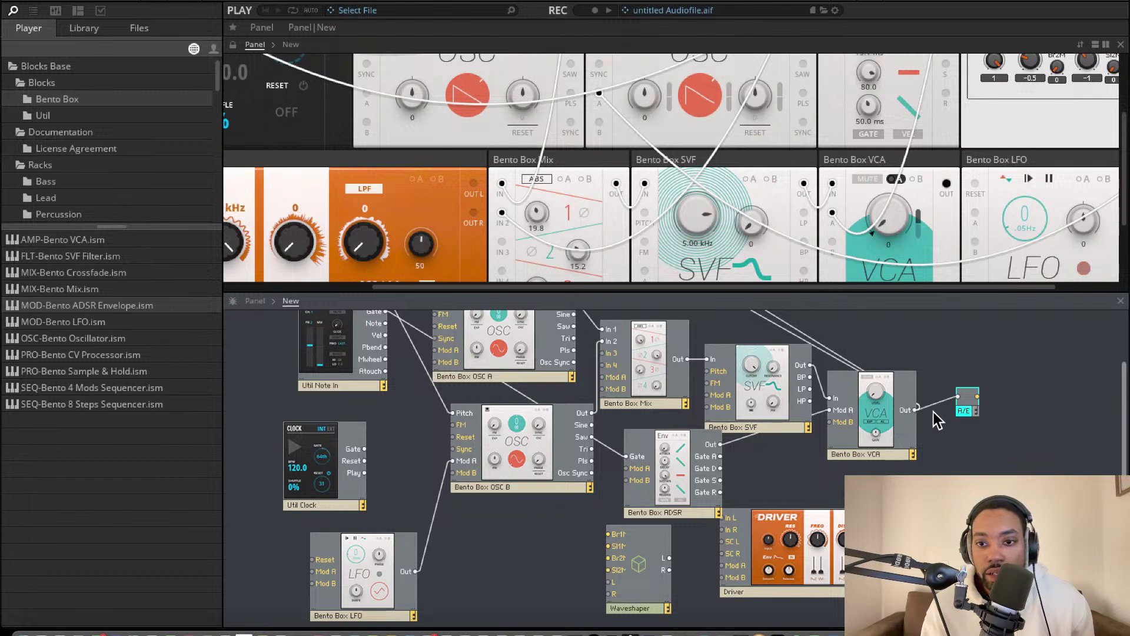
left_click_drag(606, 555, 963, 423)
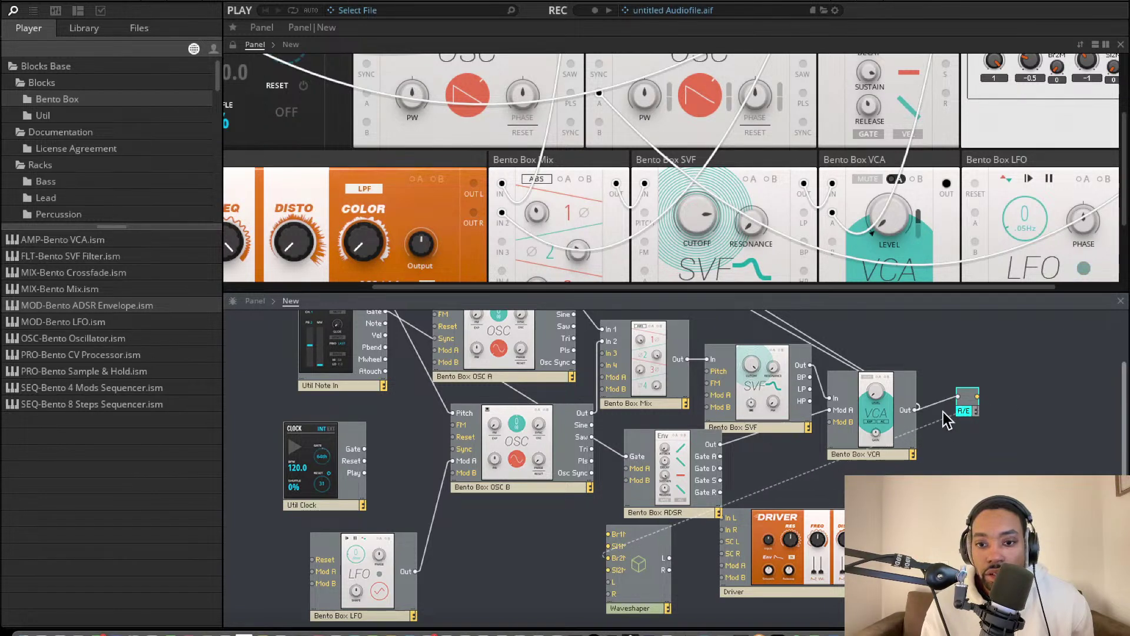
left_click_drag(632, 559, 1030, 390)
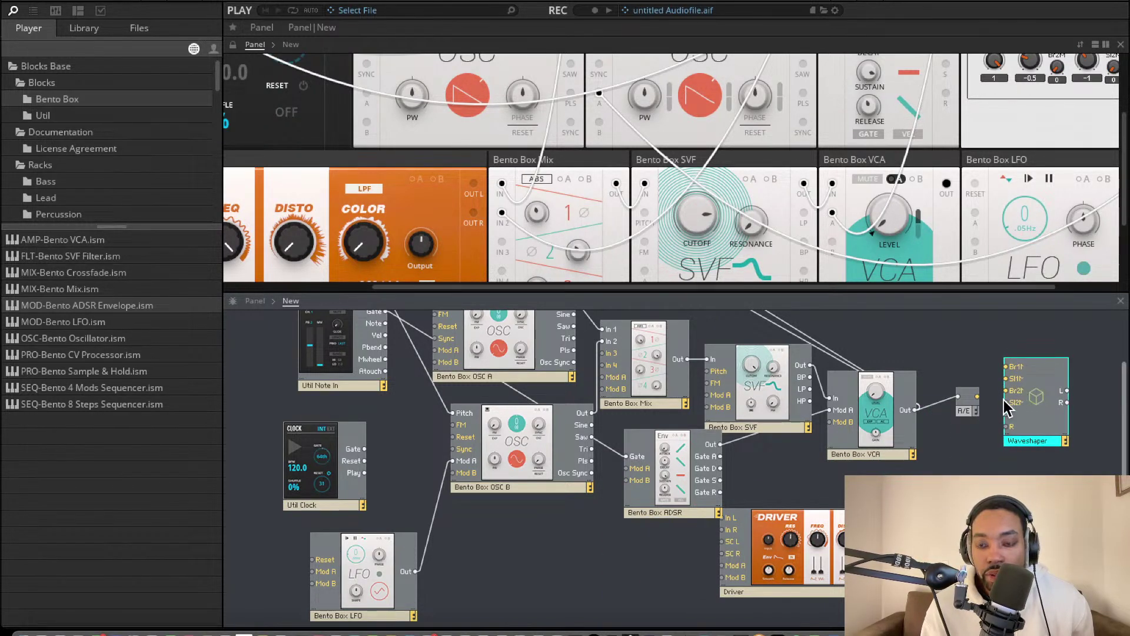
scroll(1007, 389, "up", 2)
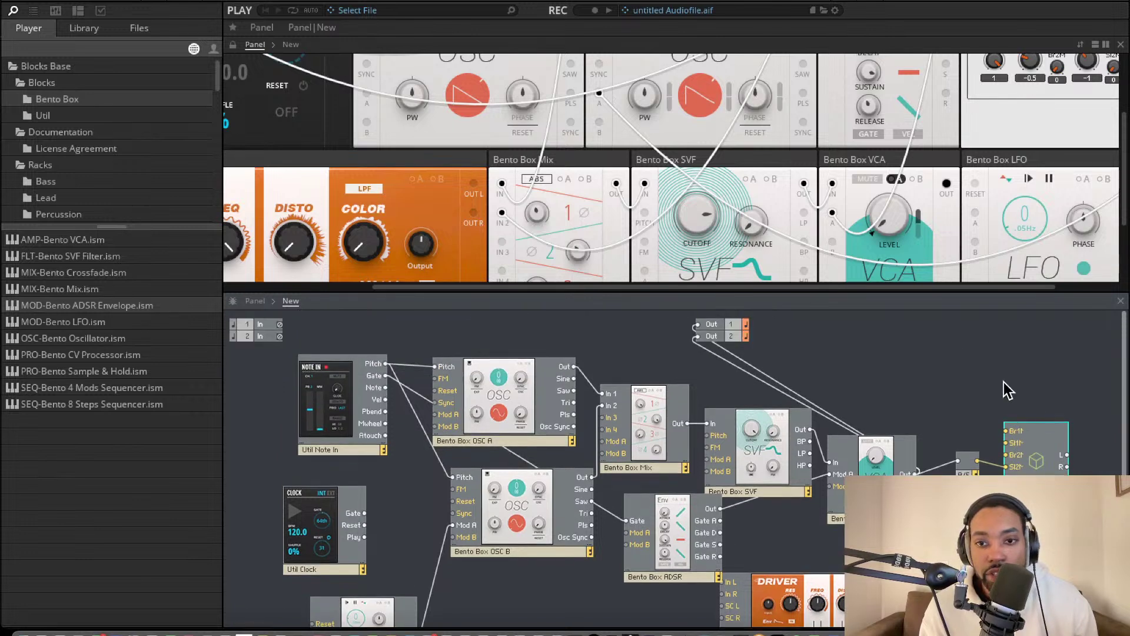
Wire the Waveshaper's L and R outputs to Out 1 and Out 2, and raise the VCA's level to 27.0.
left_click_drag(1066, 456, 701, 326)
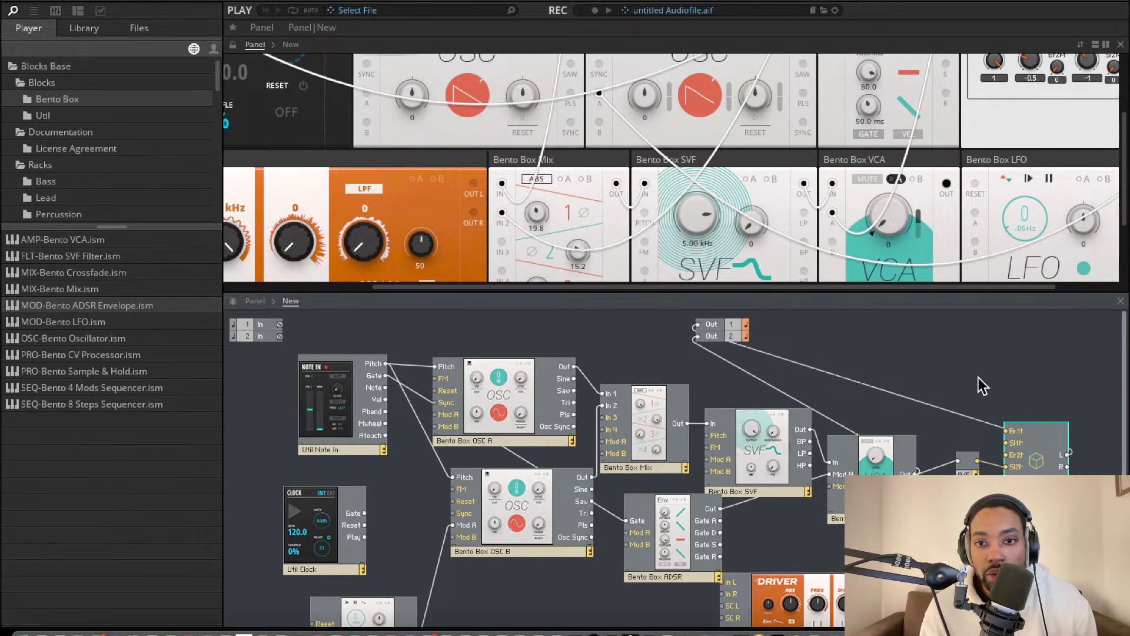
left_click_drag(1070, 467, 697, 336)
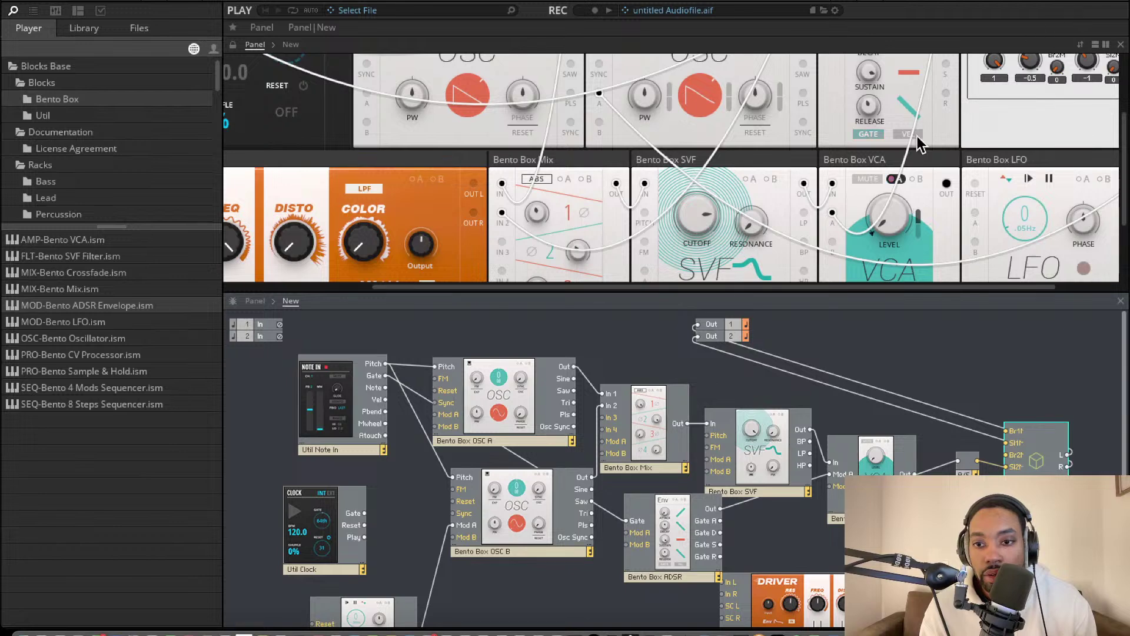
left_click_drag(910, 255, 905, 171)
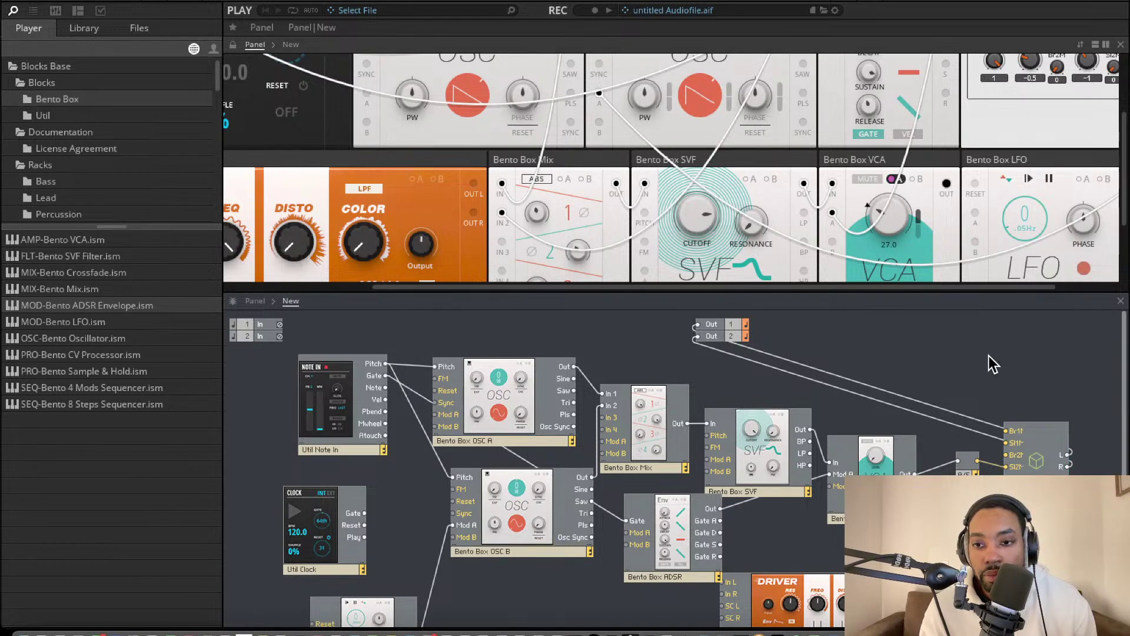
Wire the VCA's Out directly to Out 1 and Out 2, bypassing the Waveshaper.
scroll(921, 392, "down", 1)
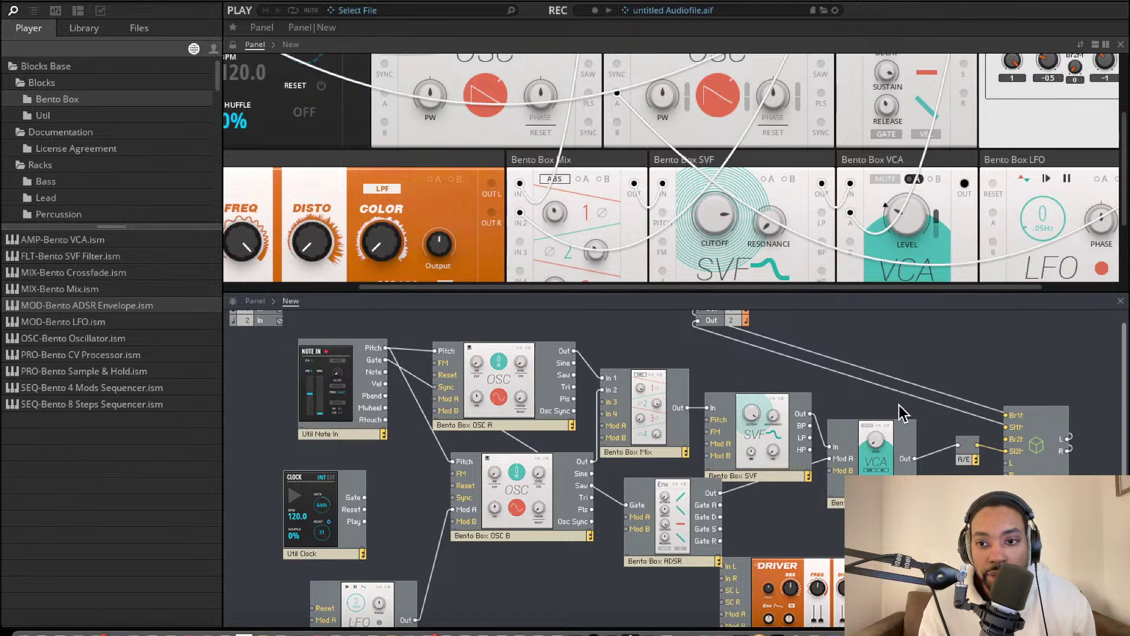
left_click(708, 326)
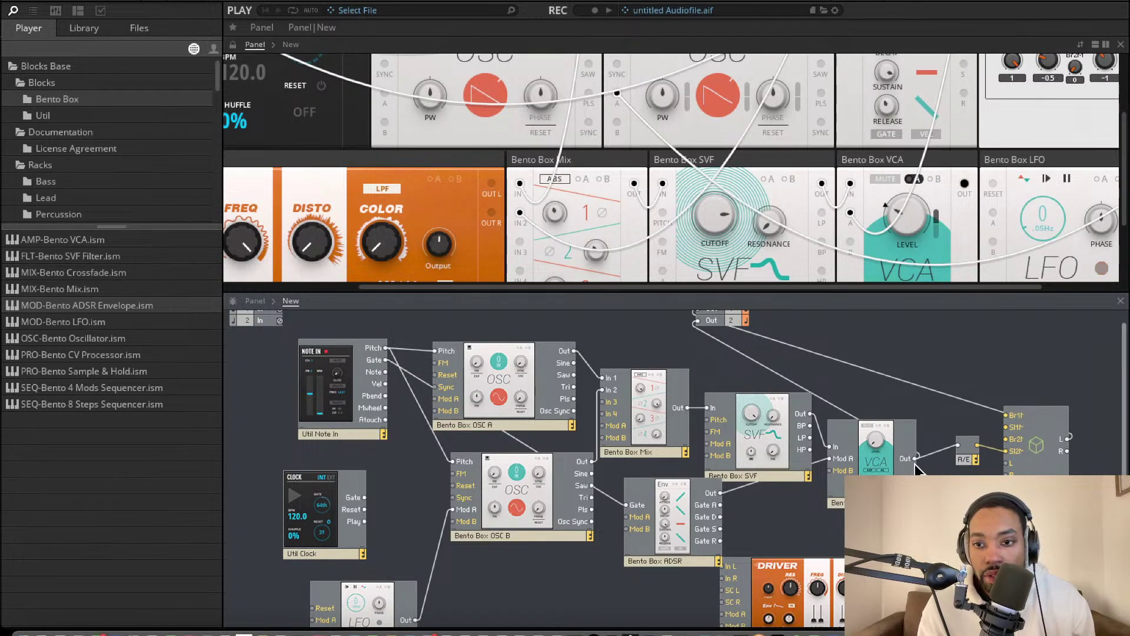
left_click_drag(915, 464, 927, 465)
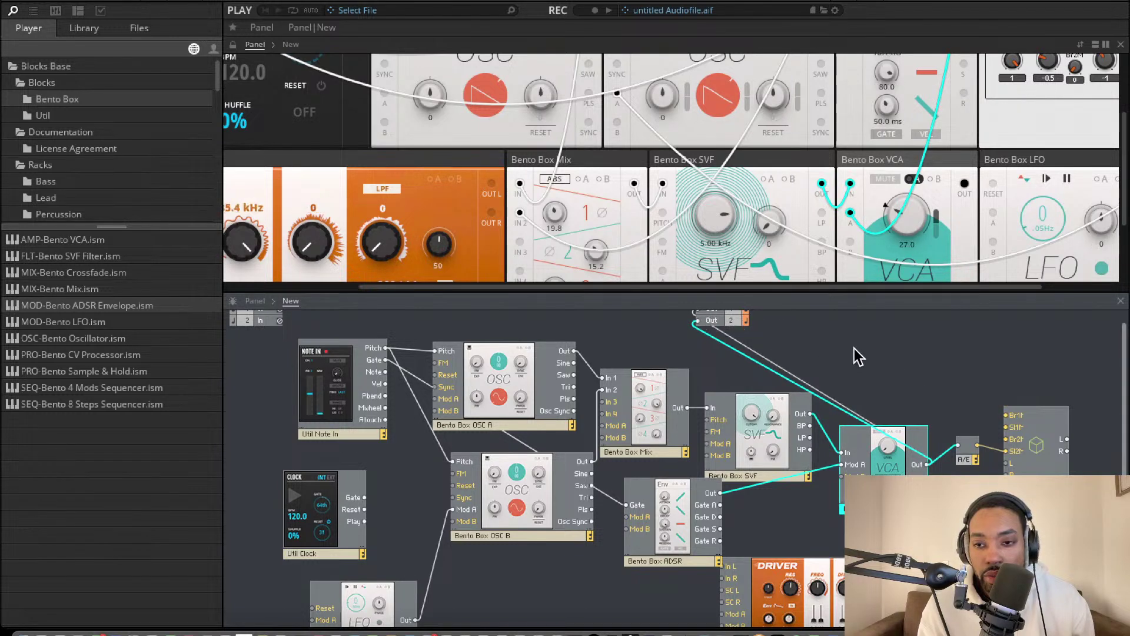
Remove the A to E converter and route the VCA's Out through the Waveshaper's L and R audio channels to Out 1 and Out 2.
left_click_drag(967, 458, 972, 472)
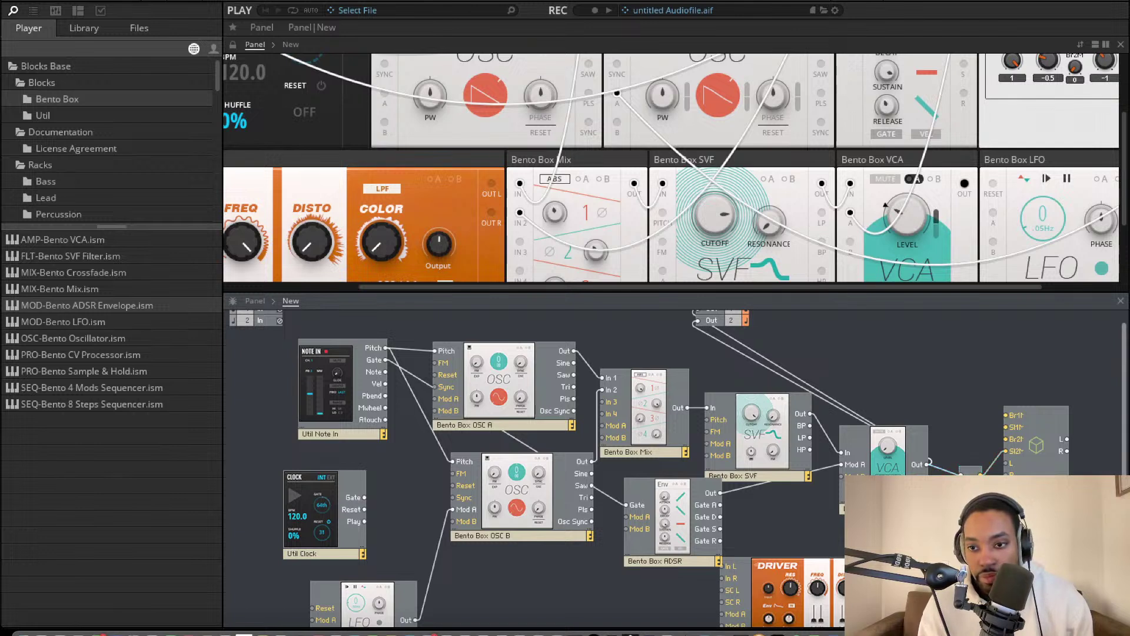
left_click_drag(1039, 446, 953, 470)
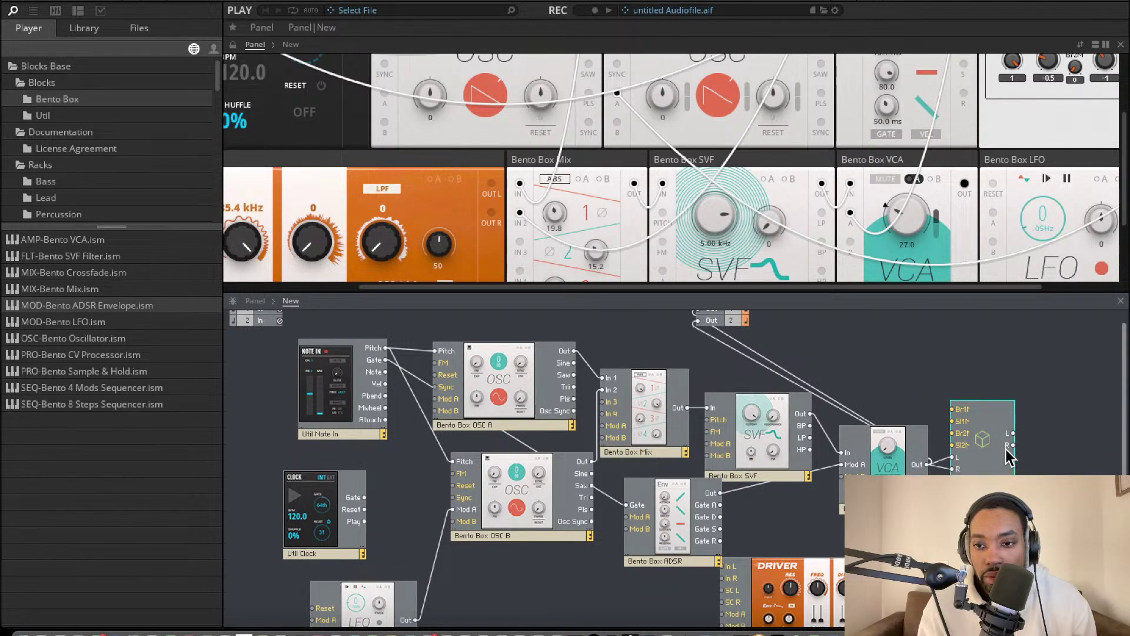
left_click_drag(1015, 433, 679, 334)
left_click_drag(691, 310, 953, 409)
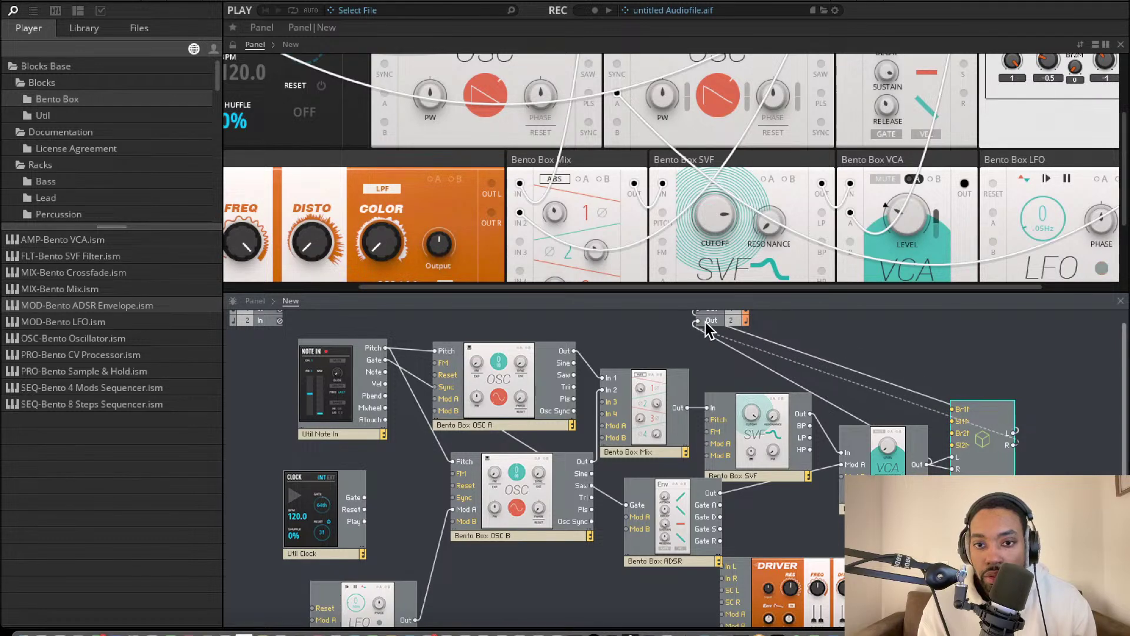
Set the Waveshaper's Sl1M to 2.08 and its Breakp 1 to 1.
scroll(1018, 171, "up", 3)
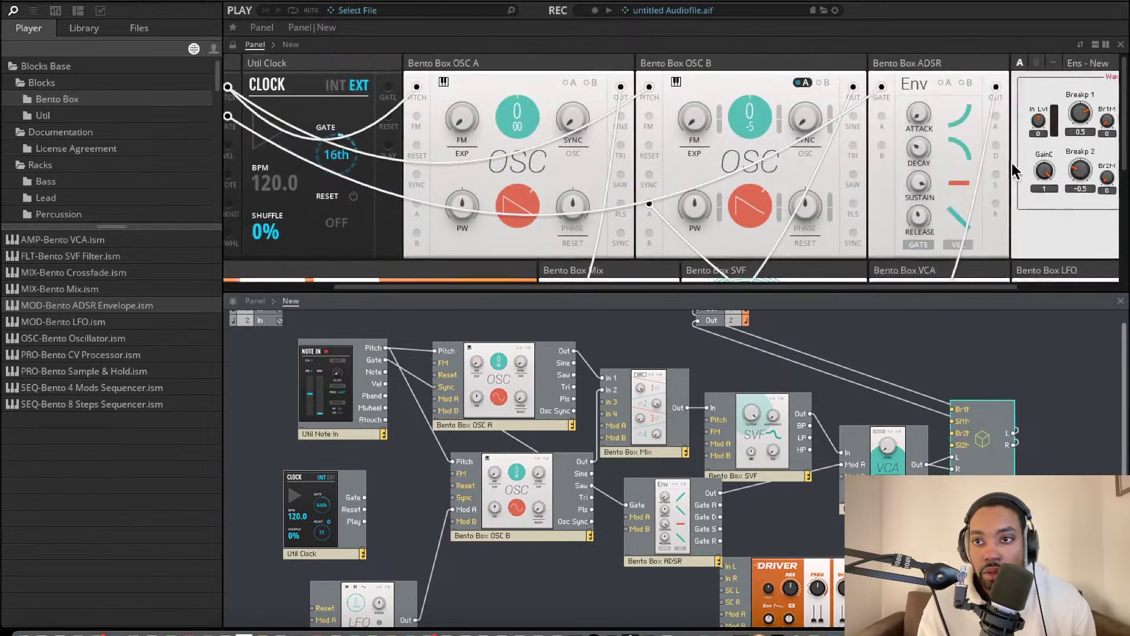
scroll(1012, 163, "right", 5)
left_click_drag(1036, 130, 1032, 76)
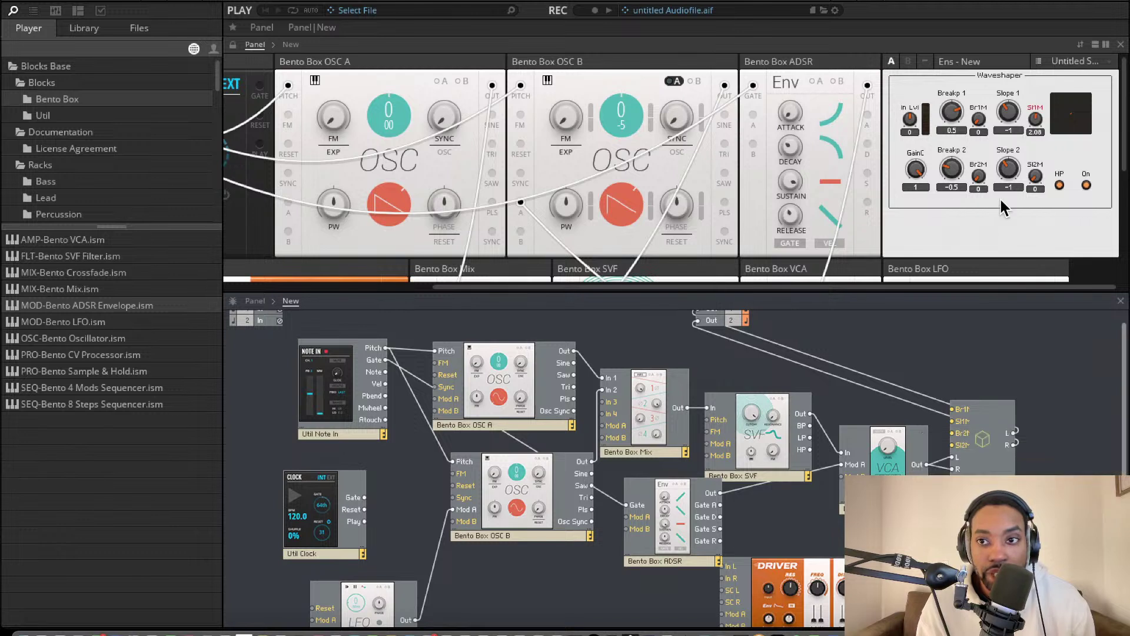
left_click_drag(959, 115, 1016, 25)
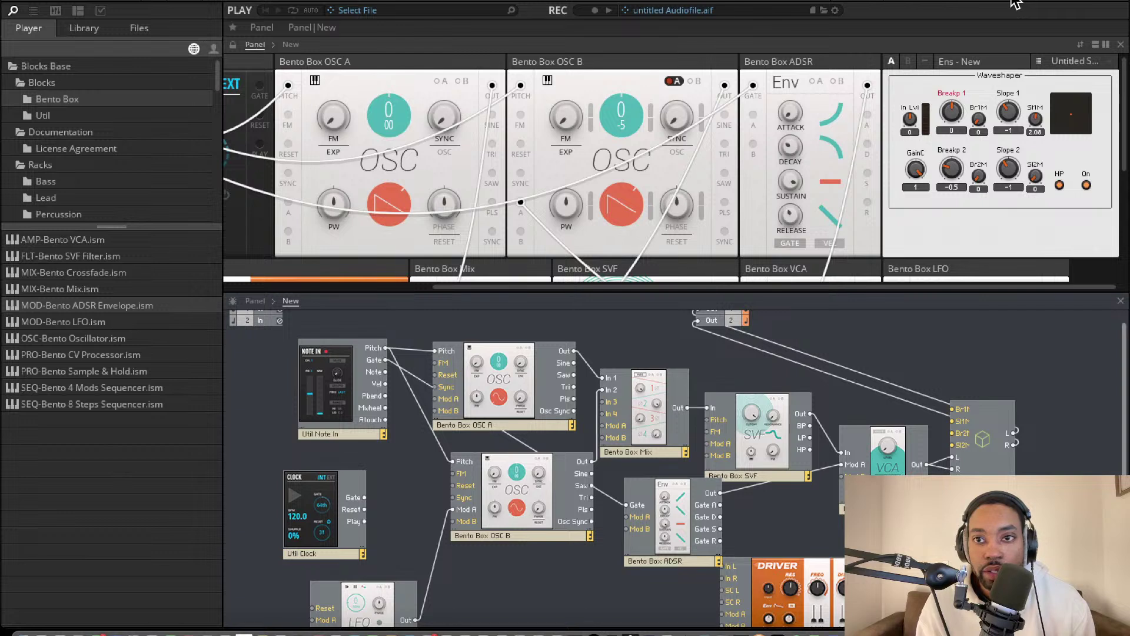
left_click_drag(959, 133, 958, 64)
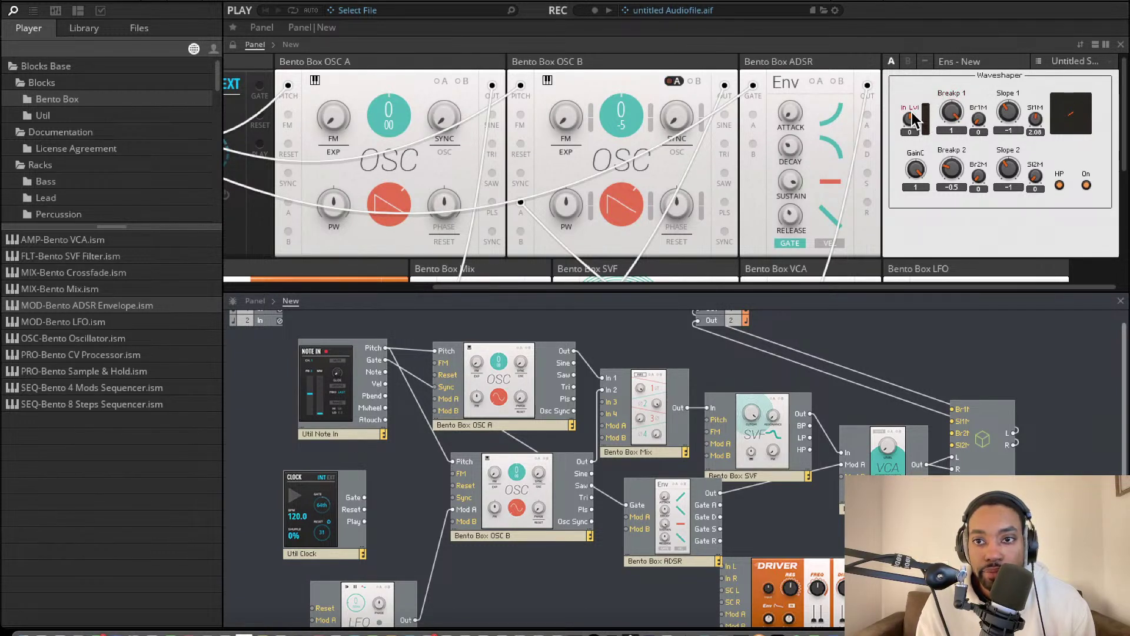
Set the Waveshaper's In Lvl to -2.5, GainC to 0.35 and Breakp 2 to 0.74, and switch HP off.
left_click_drag(913, 118, 928, 233)
left_click_drag(1041, 178, 1050, 206)
left_click(1059, 186)
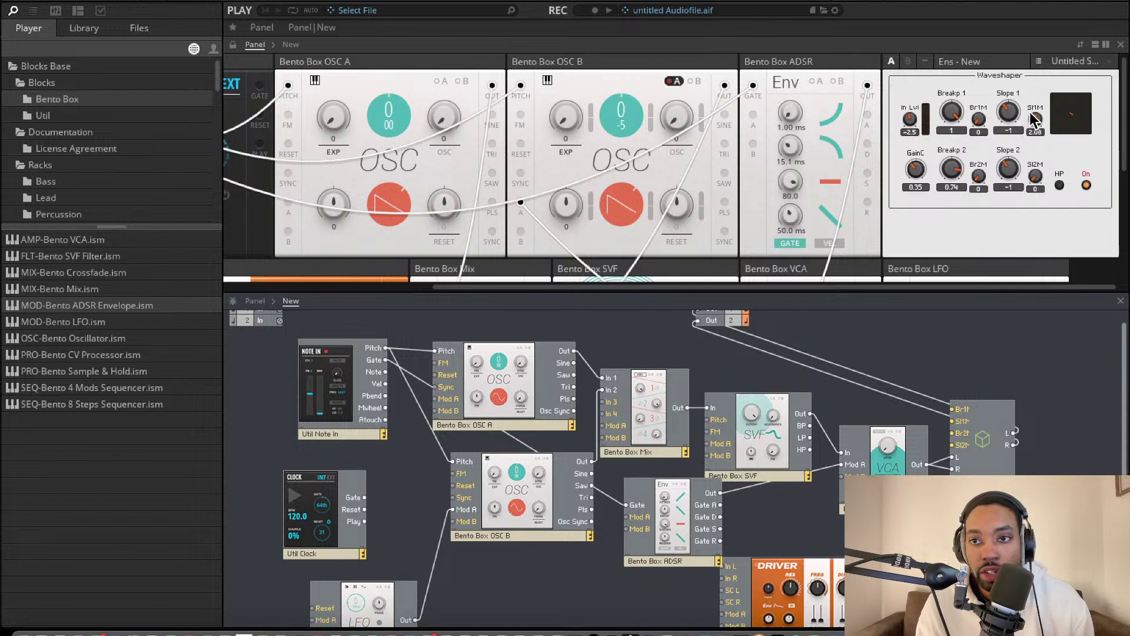
Set the Waveshaper's Sl1M to 3.24, Slope 1 to -3.9 and Breakp 1 to -0.2, and lower the VCA's level.
left_click_drag(1035, 121, 1011, 154)
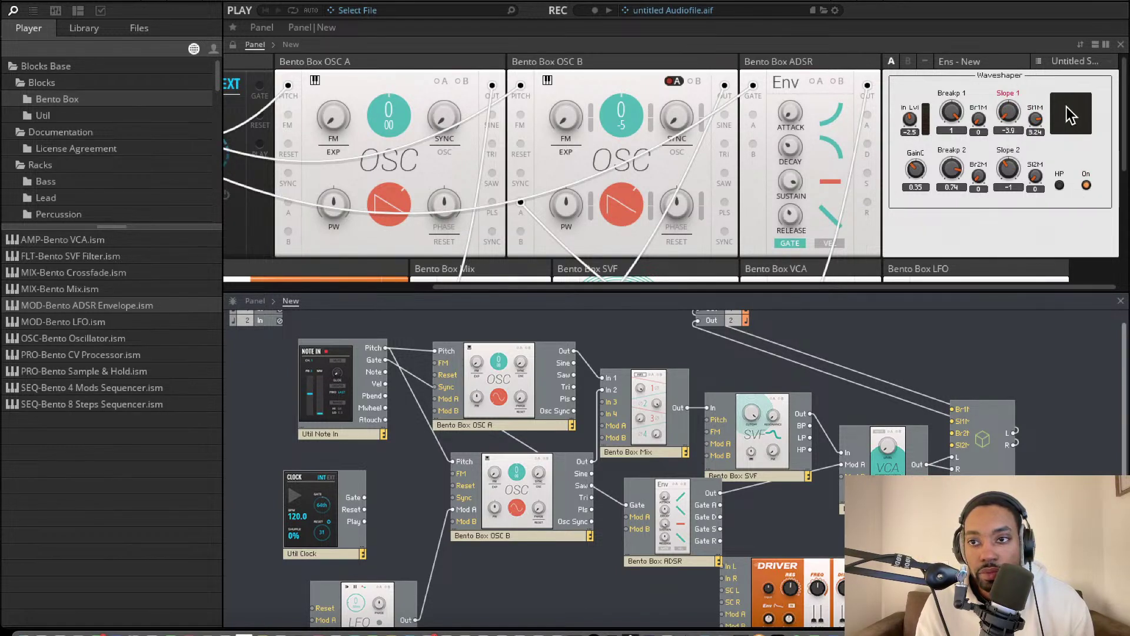
left_click_drag(952, 112, 955, 176)
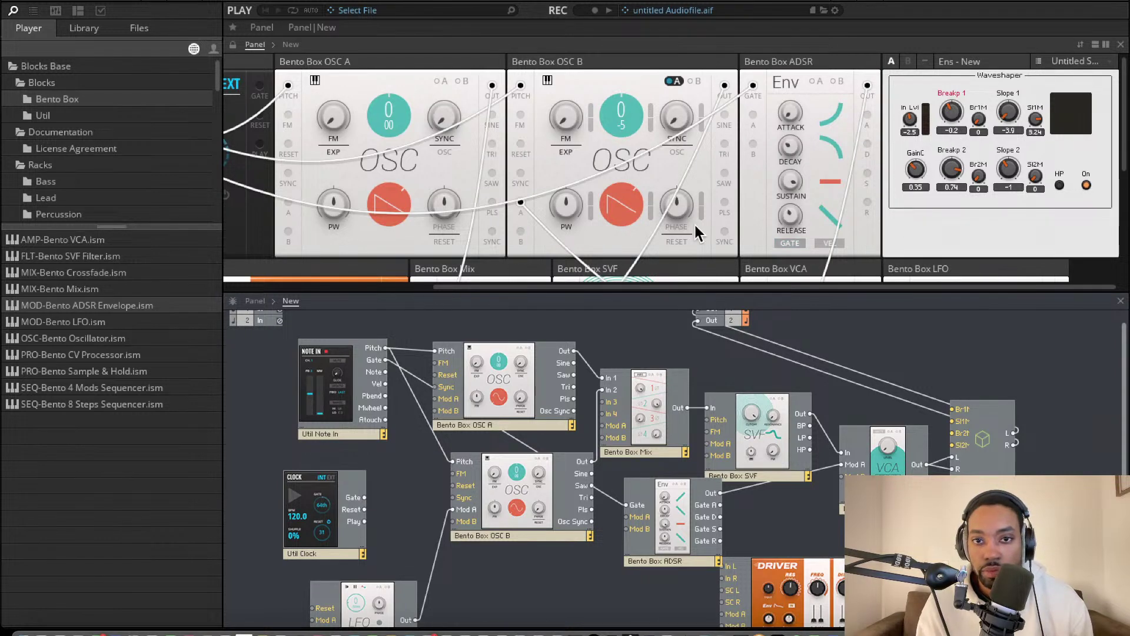
scroll(541, 166, "down", 2)
scroll(542, 166, "down", 1)
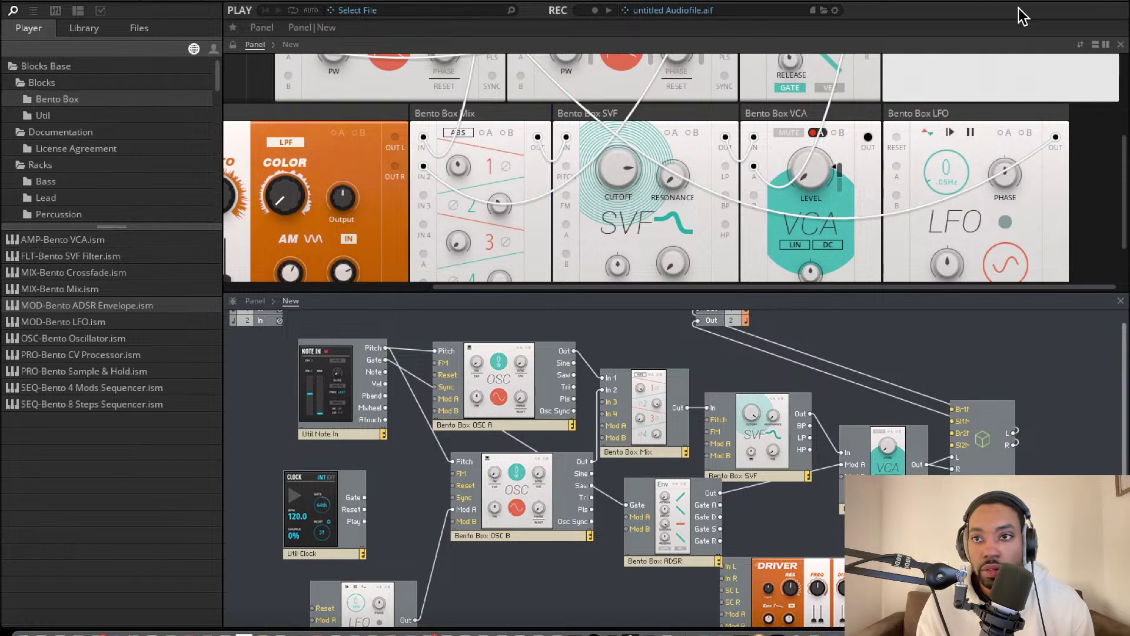
scroll(978, 144, "up", 3)
scroll(977, 124, "right", 3)
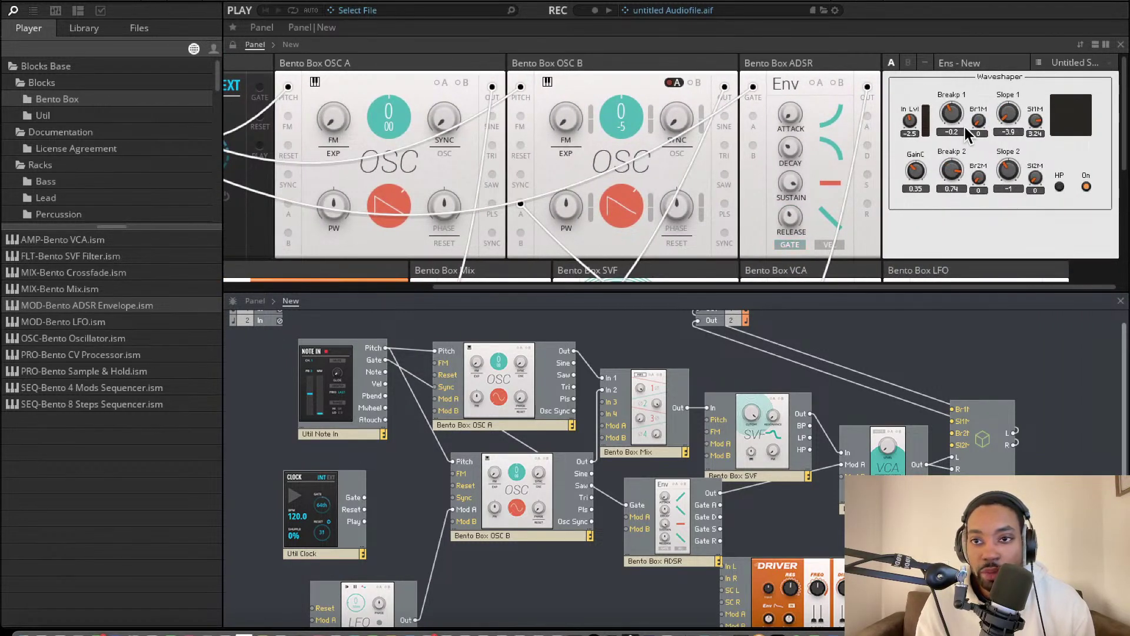
Set the Waveshaper's Breakp 1 to 0.82, Breakp 2 to 0.52, In Lvl to 5, GainC to 0.91 and Slope 1 to -1.8, and raise Br1M.
left_click_drag(952, 171, 941, 232)
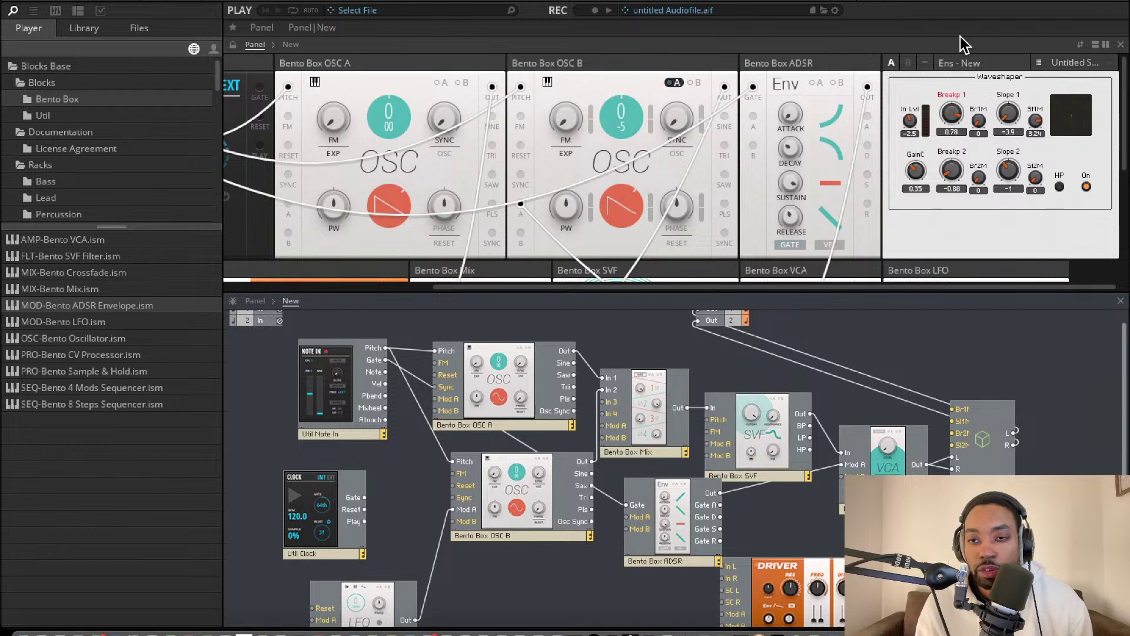
left_click_drag(960, 36, 959, 34)
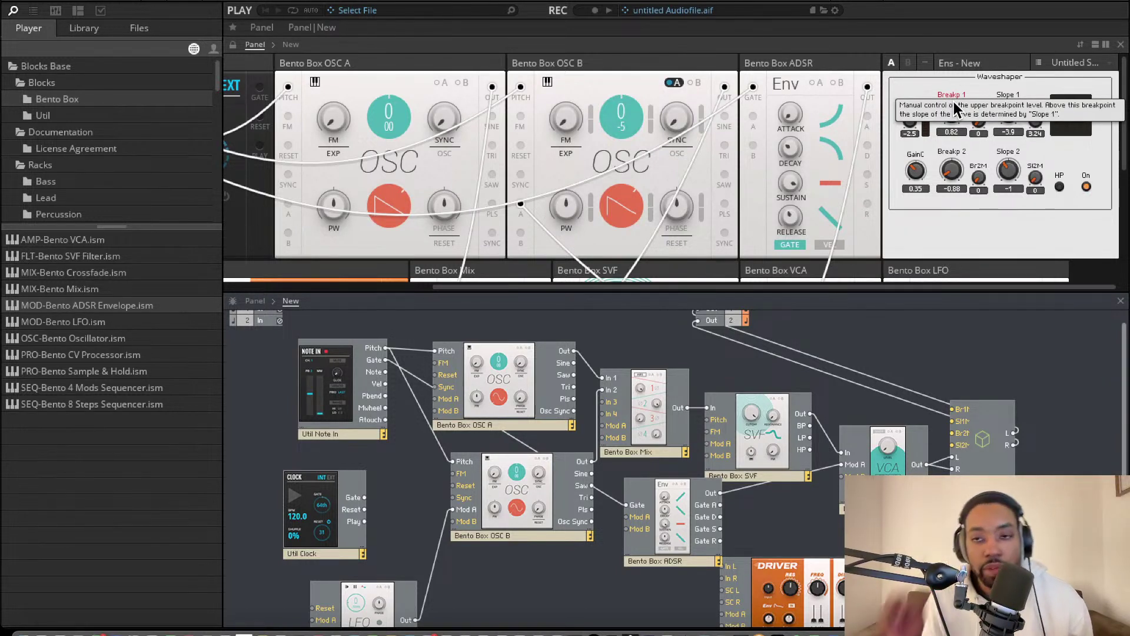
left_click_drag(952, 169, 981, 84)
left_click_drag(928, 133, 921, 115)
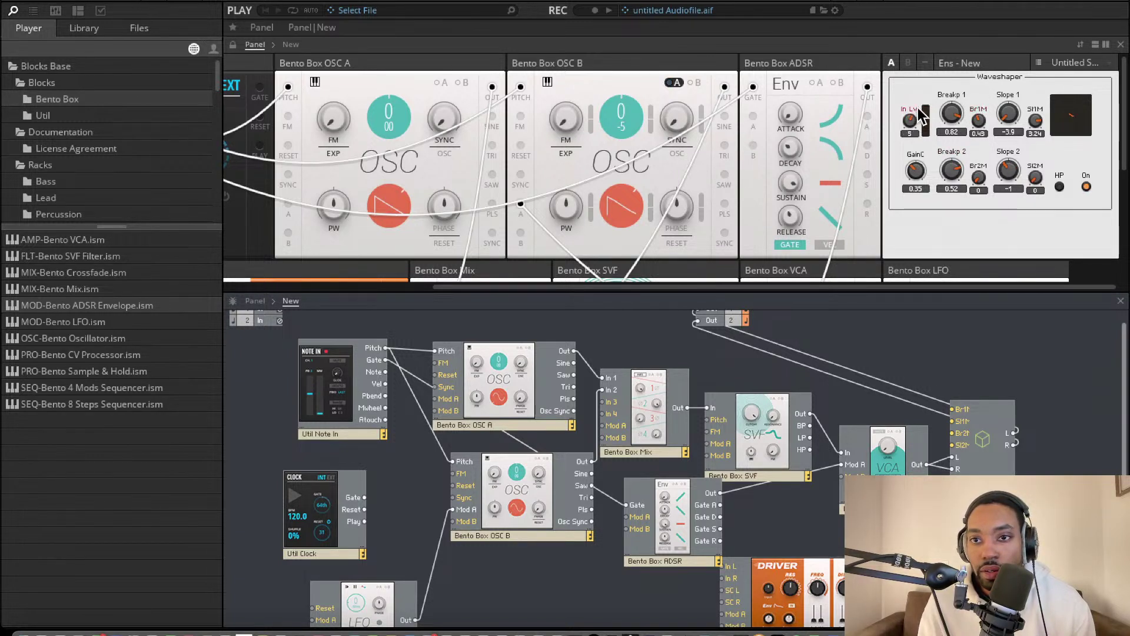
left_click_drag(917, 172, 931, 114)
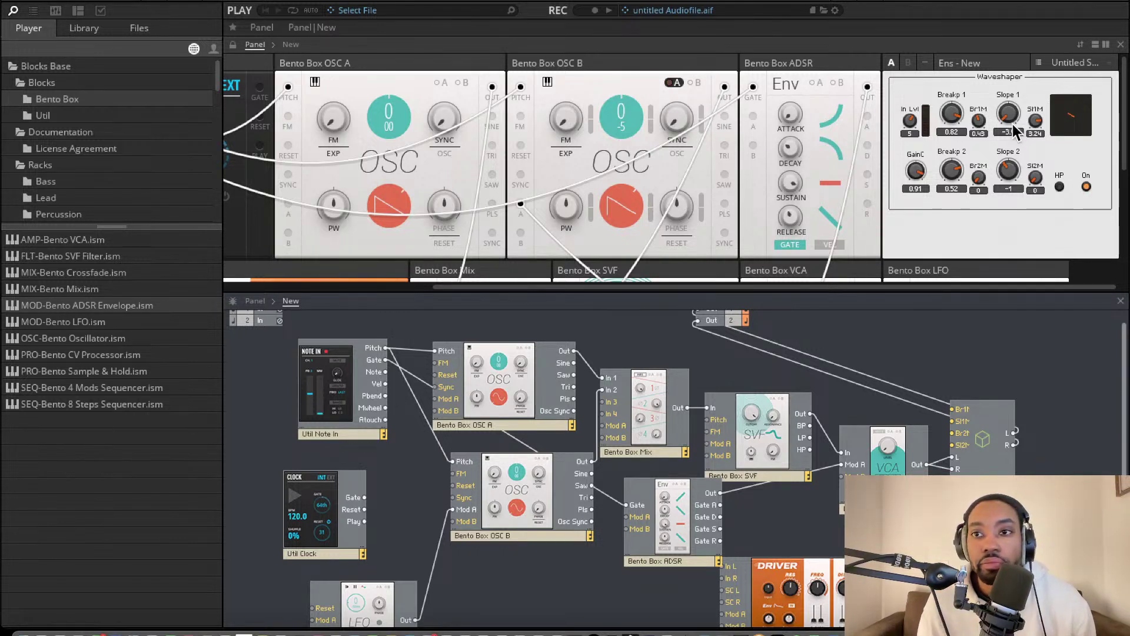
left_click_drag(1010, 122, 1013, 109)
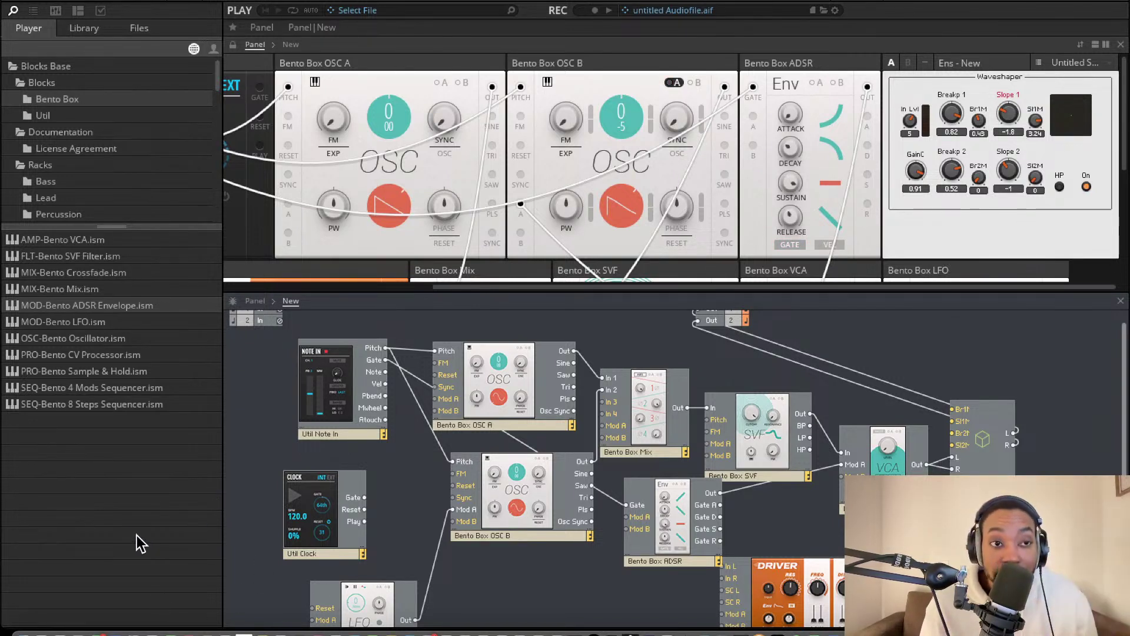
Browse the library folders, including Util and Bento Box, for an effect block to add to the patch.
scroll(101, 221, "down", 10)
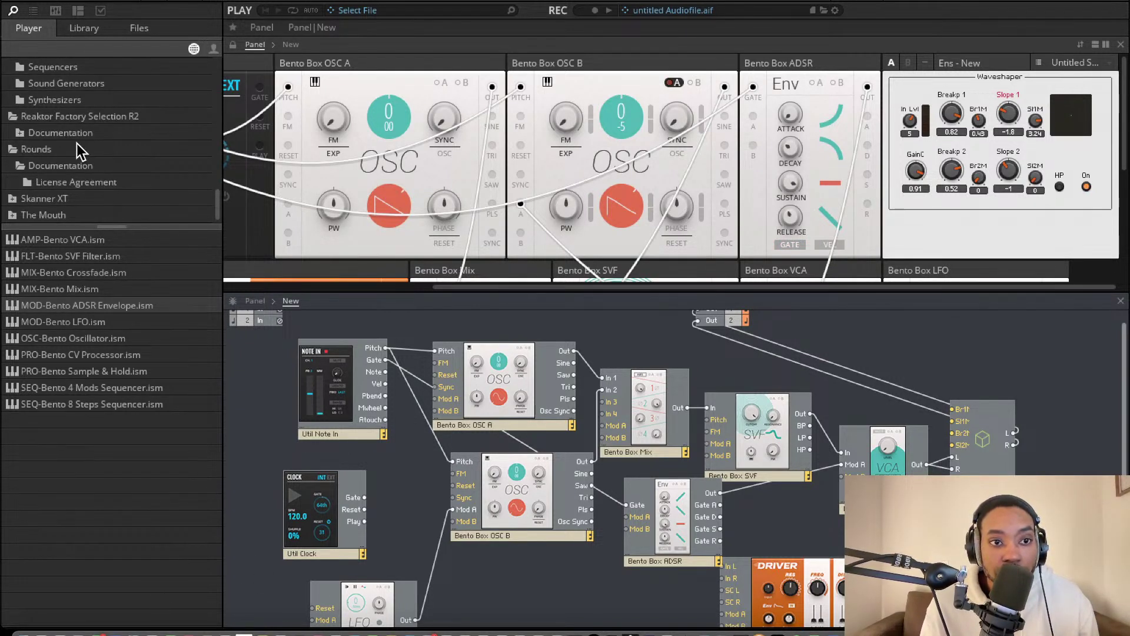
scroll(80, 145, "up", 10)
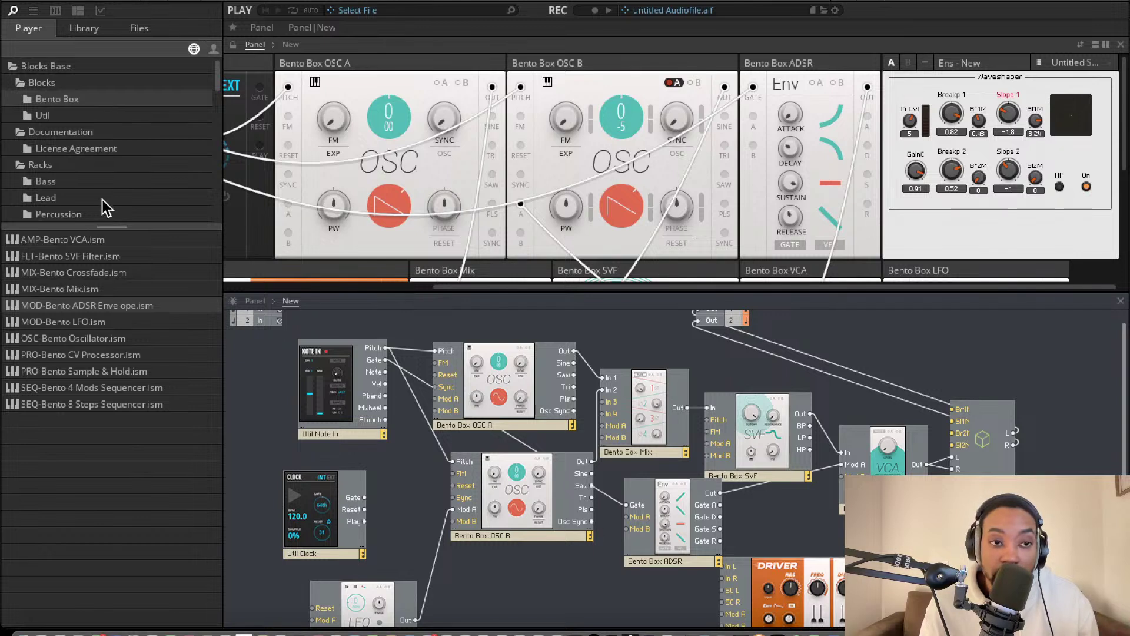
scroll(100, 197, "down", 3)
scroll(99, 180, "up", 3)
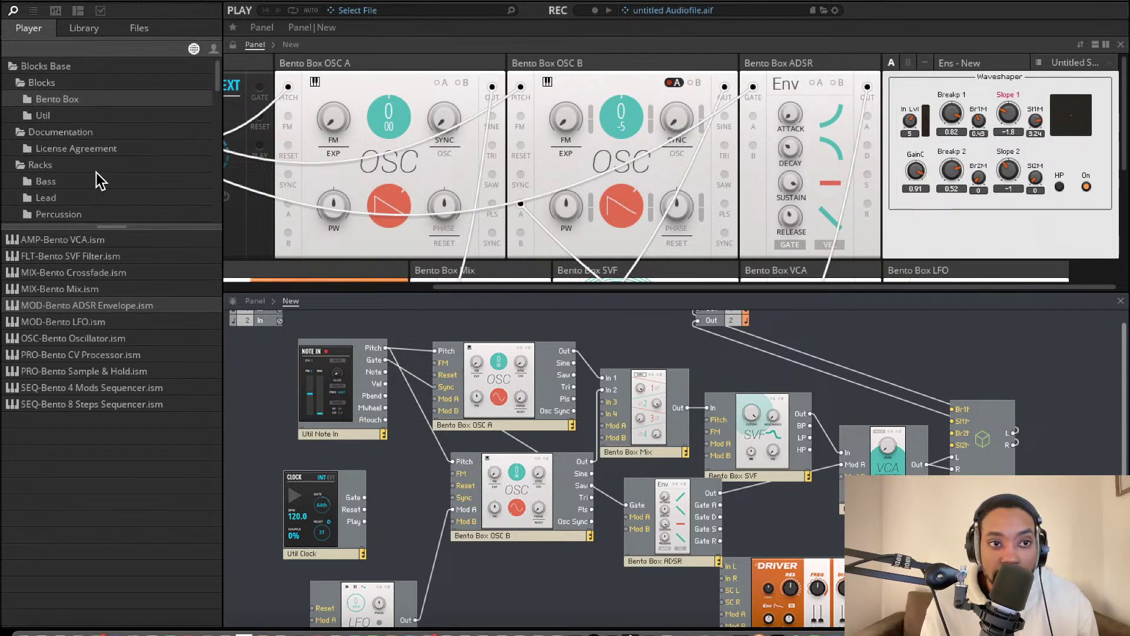
left_click(66, 117)
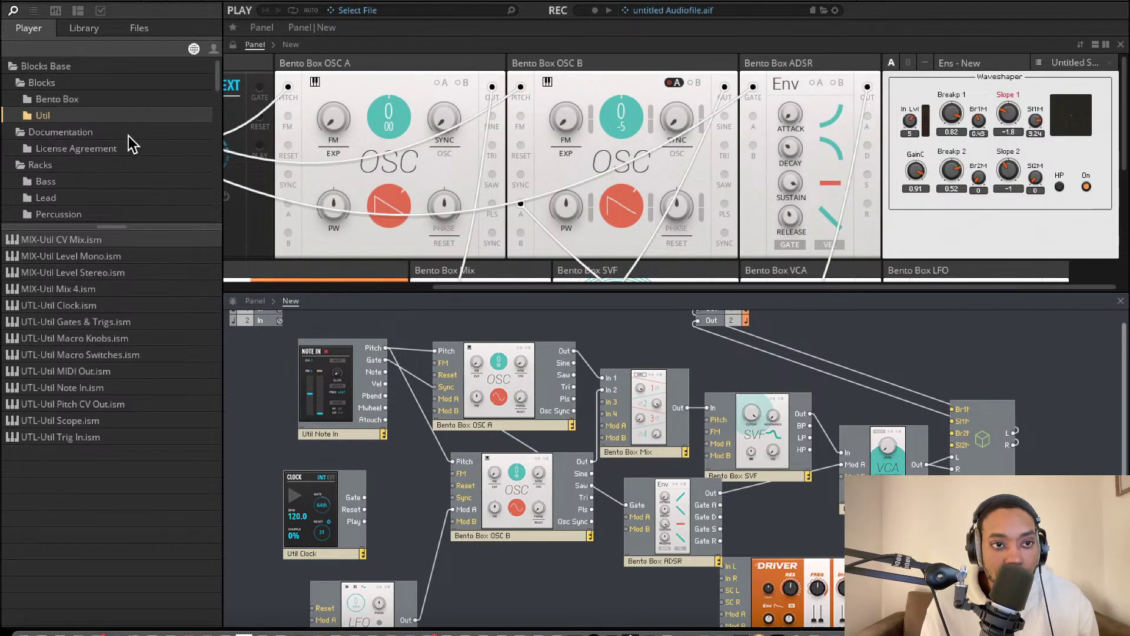
left_click(77, 100)
scroll(65, 141, "down", 10)
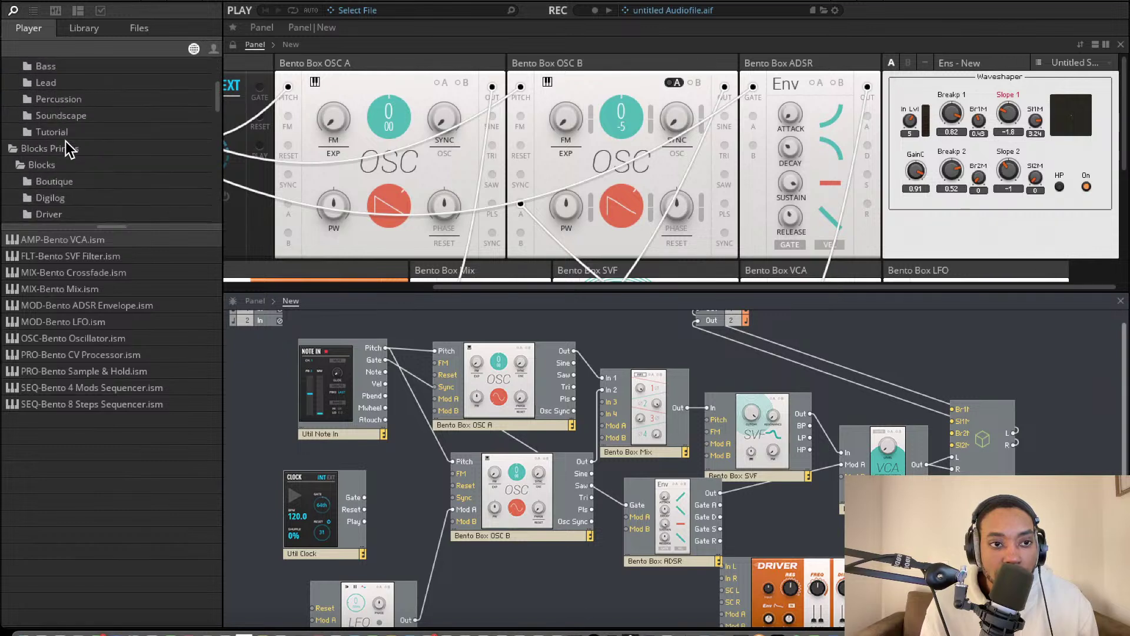
scroll(70, 158, "down", 4)
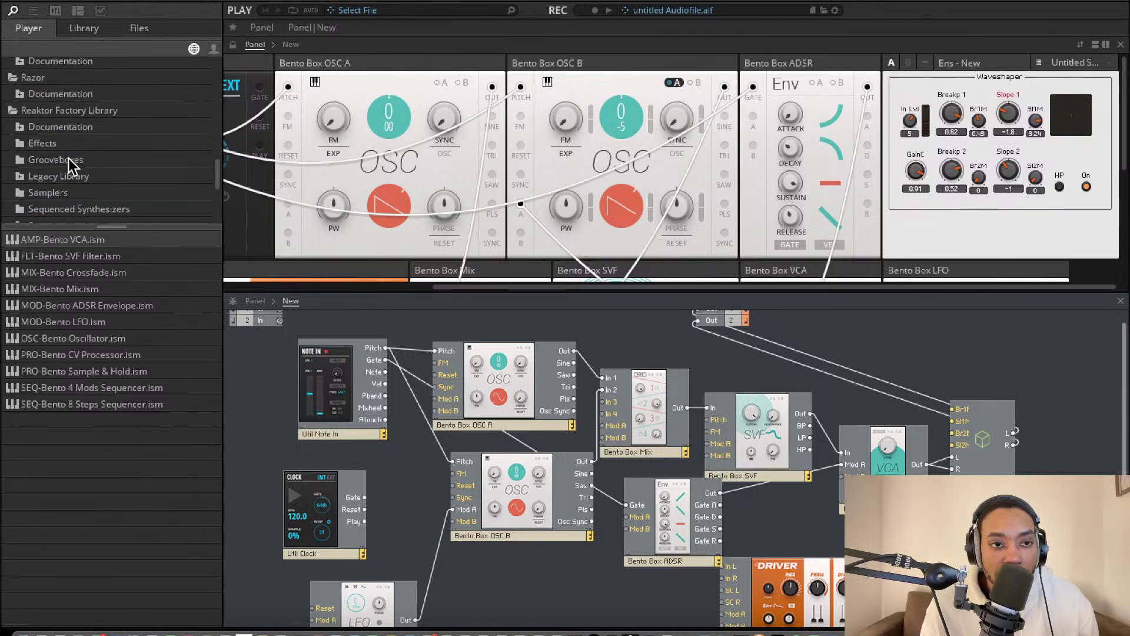
scroll(64, 141, "up", 15)
left_click(47, 81)
left_click(40, 97)
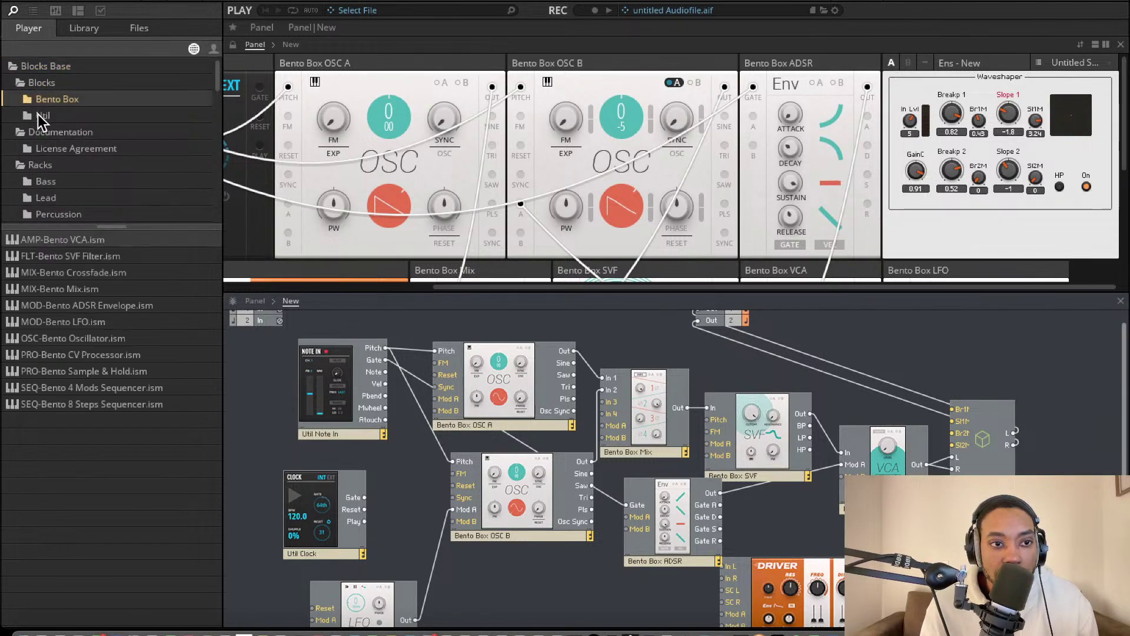
Insert the EFX-Rounds Reverb block from the Rounds folder of Blocks Primes, placing it after the Waveshaper.
scroll(71, 157, "down", 5)
scroll(64, 156, "down", 7)
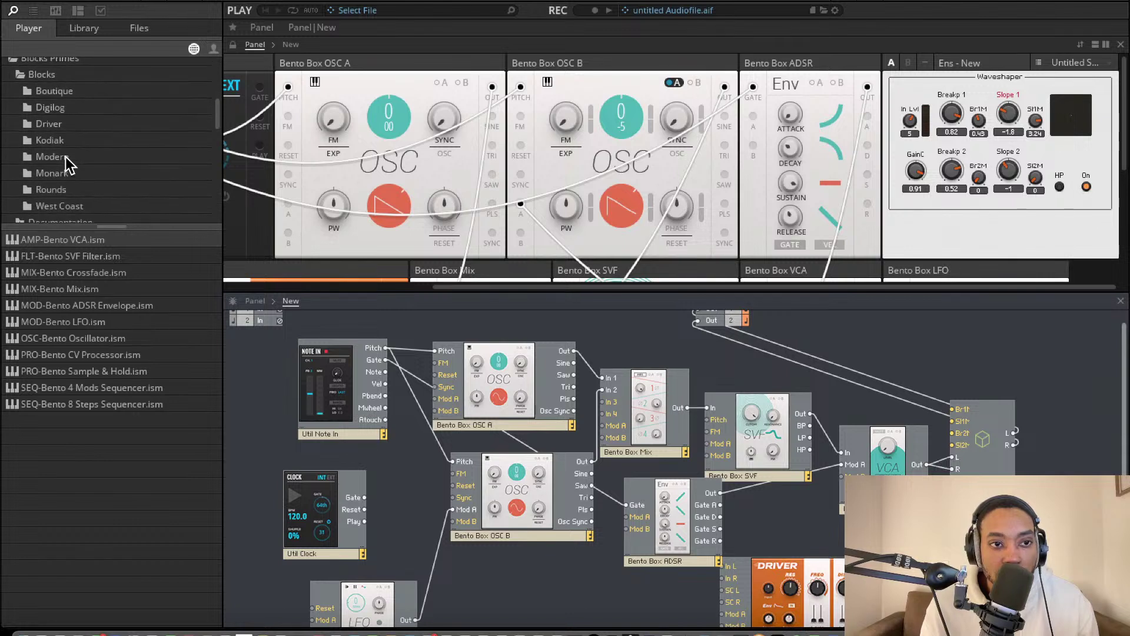
scroll(58, 150, "down", 2)
left_click(59, 157)
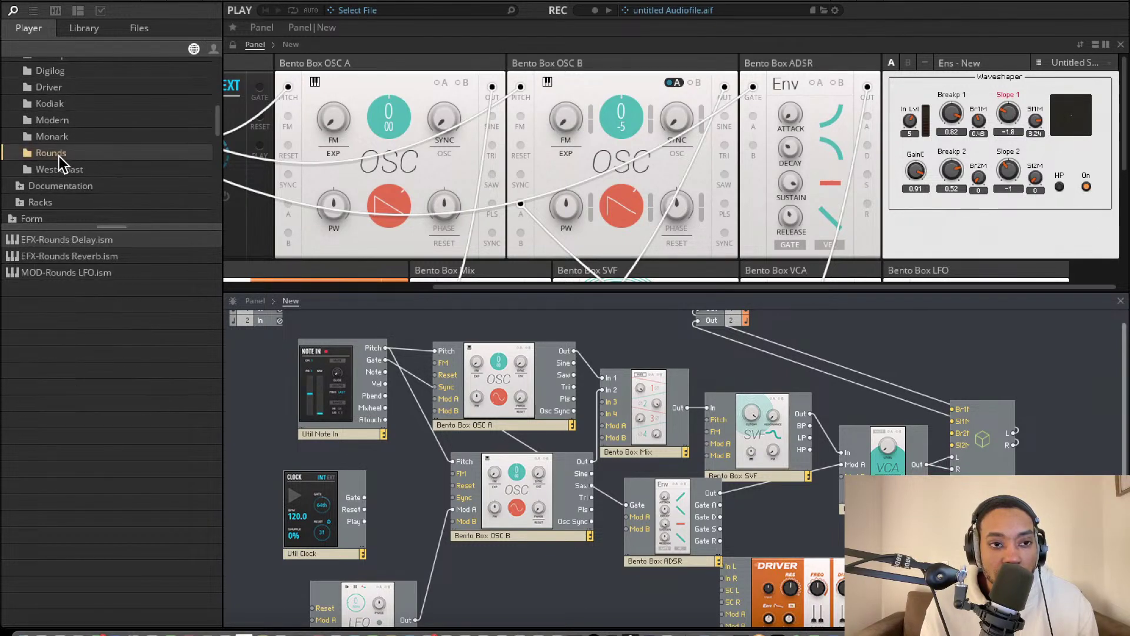
double_click(70, 255)
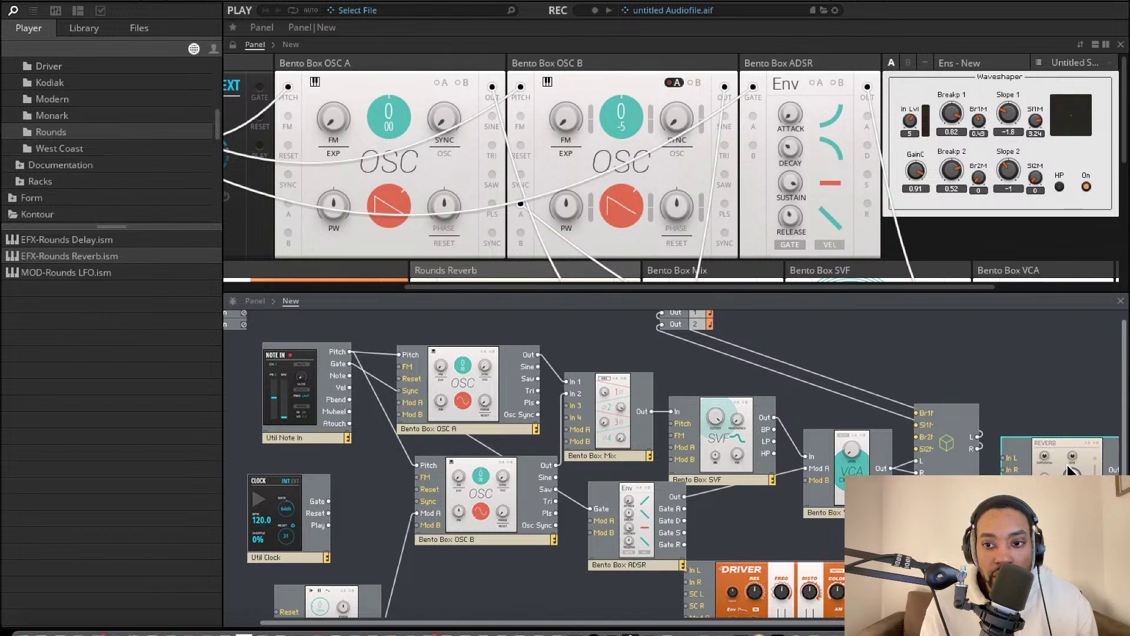
Wire the Waveshaper's L and R outputs into the Reverb's In L and In R, and the Reverb's outputs to Out 1 and Out 2.
left_click_drag(1006, 464, 977, 437)
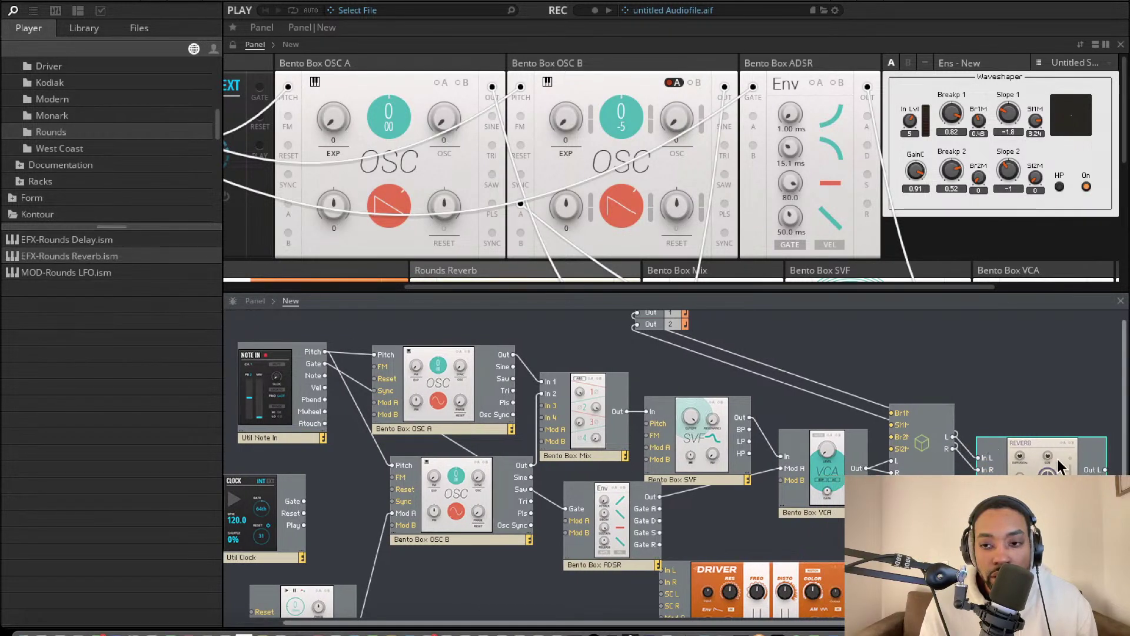
left_click_drag(1107, 469, 636, 312)
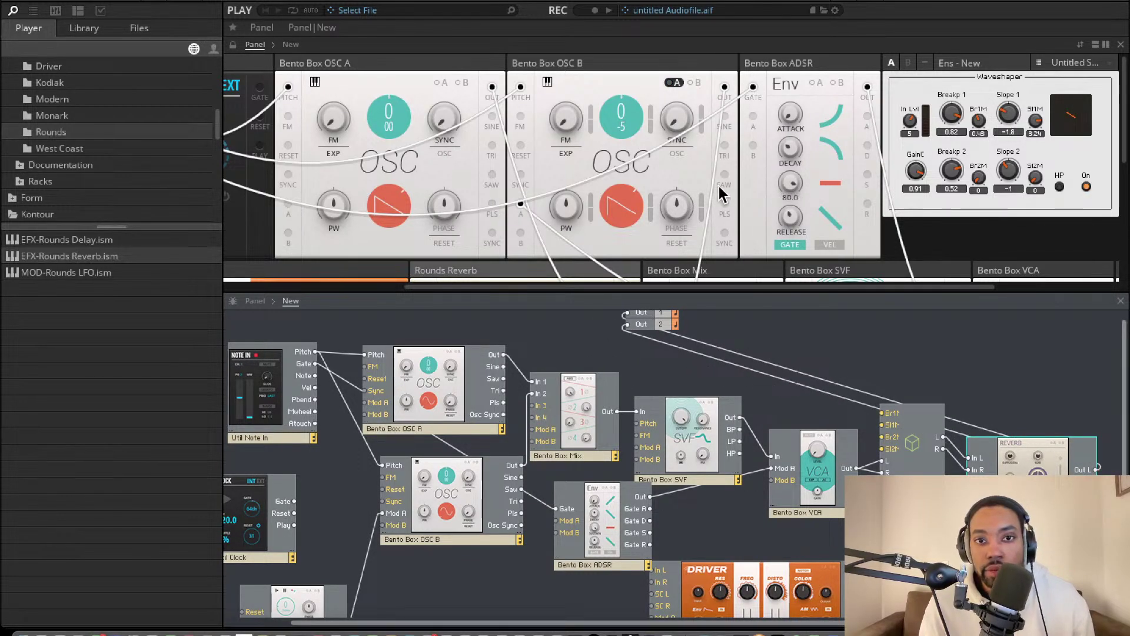
Enlarge the panel view above the structure to reveal more of the Rounds Reverb's controls, including Spread and Feedback.
scroll(724, 189, "down", 3)
scroll(620, 186, "up", 2)
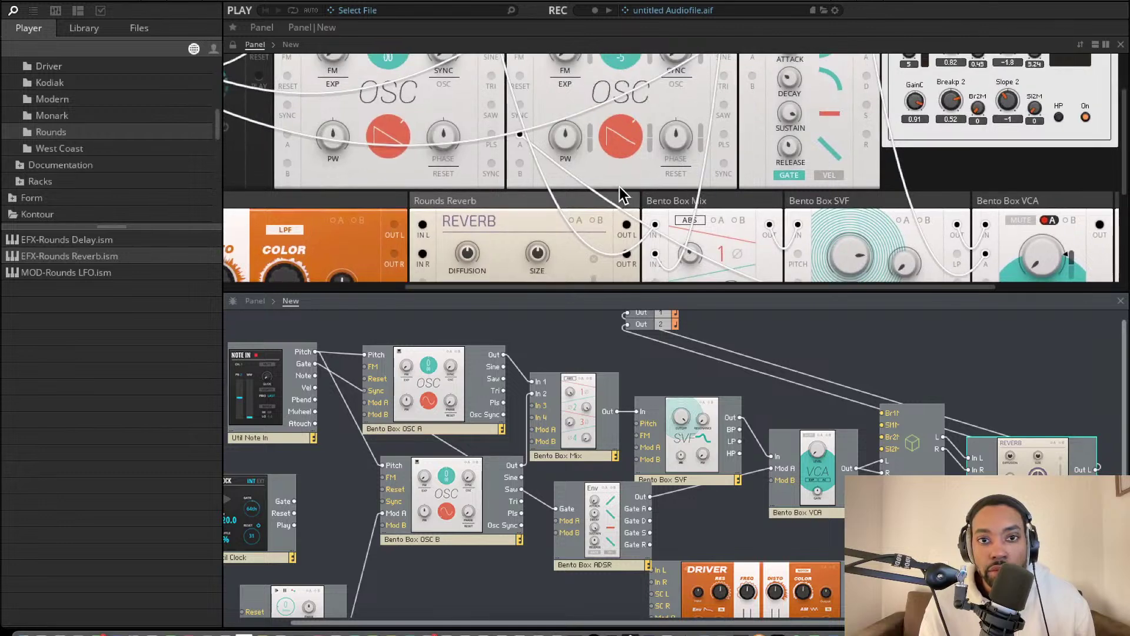
mouse_move(452, 198)
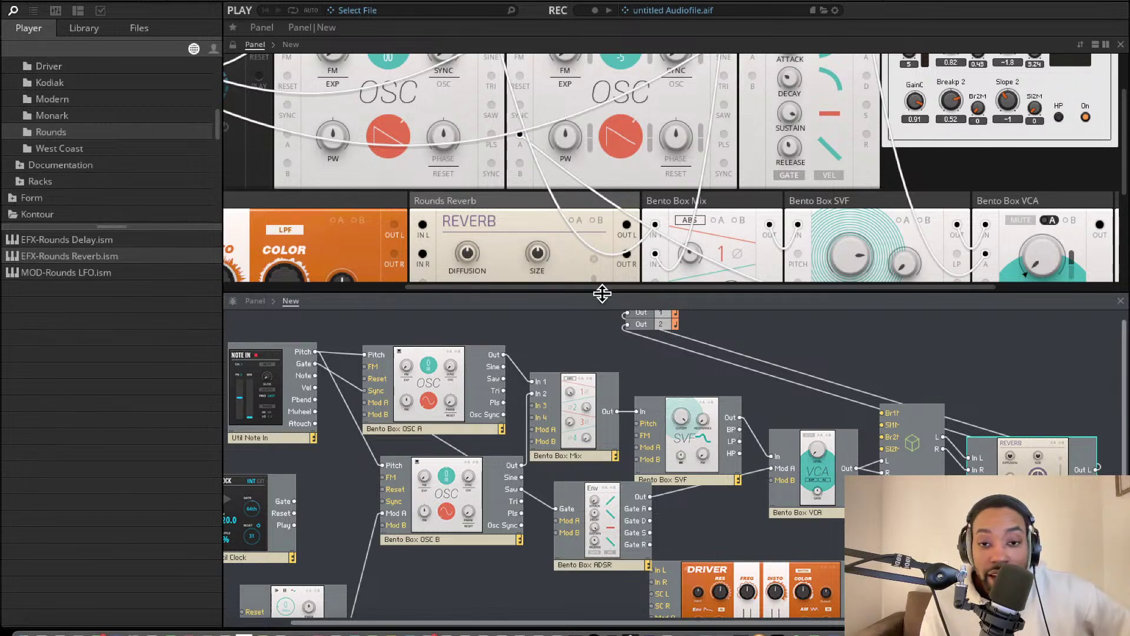
left_click_drag(606, 290, 607, 361)
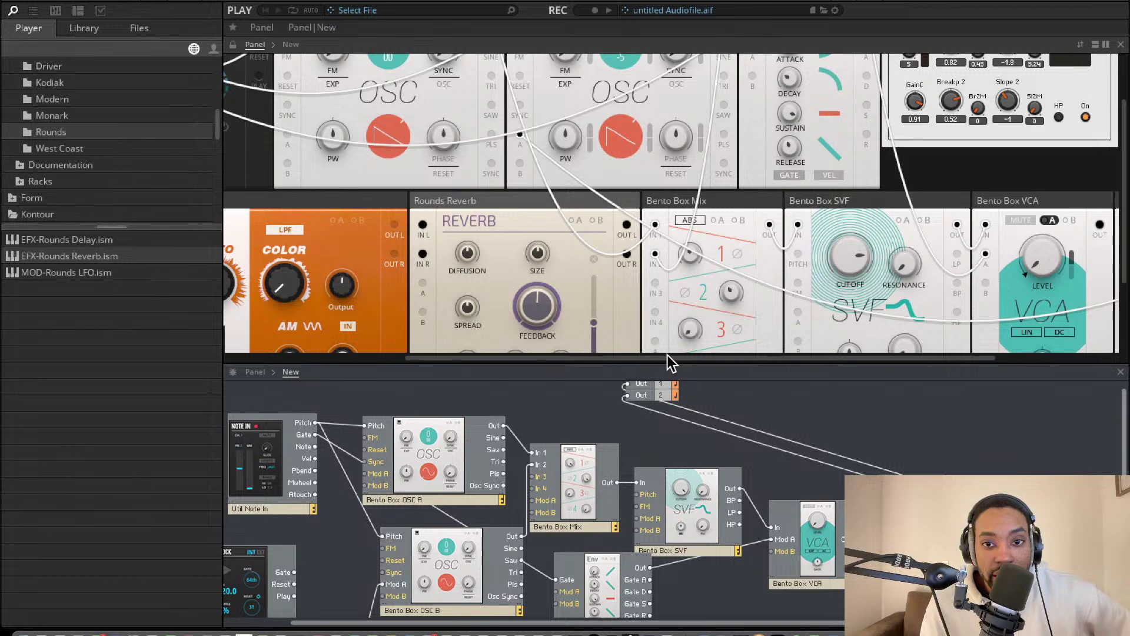
Enlarge the structure view below the panel and select all modules in the patch, including the two Out terminals.
left_click_drag(641, 360, 615, 278)
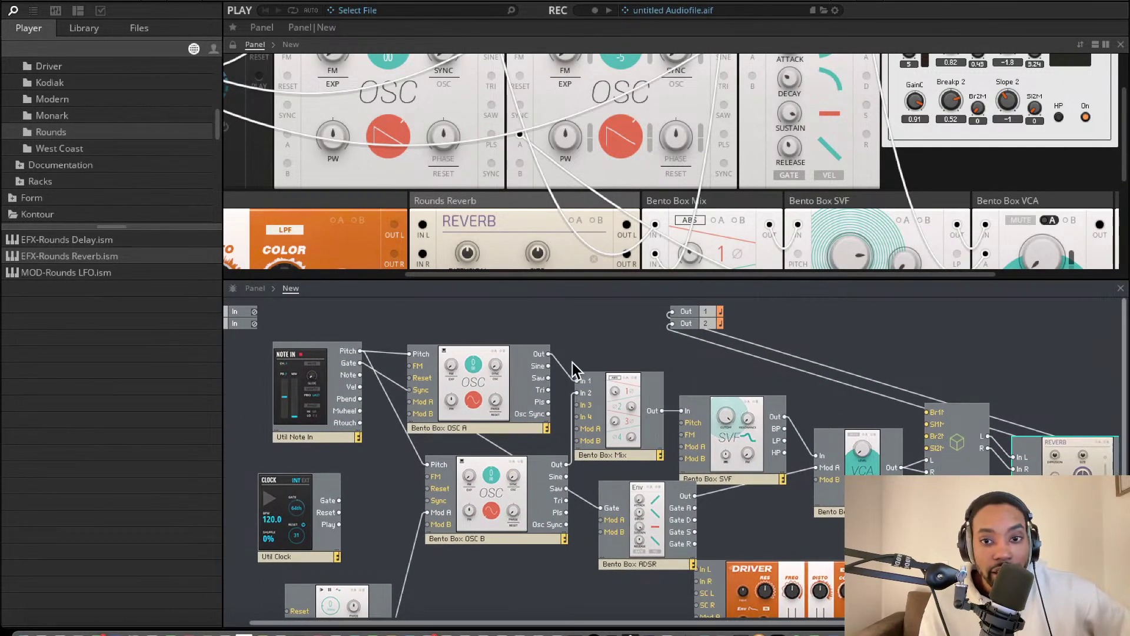
left_click_drag(337, 318, 860, 468)
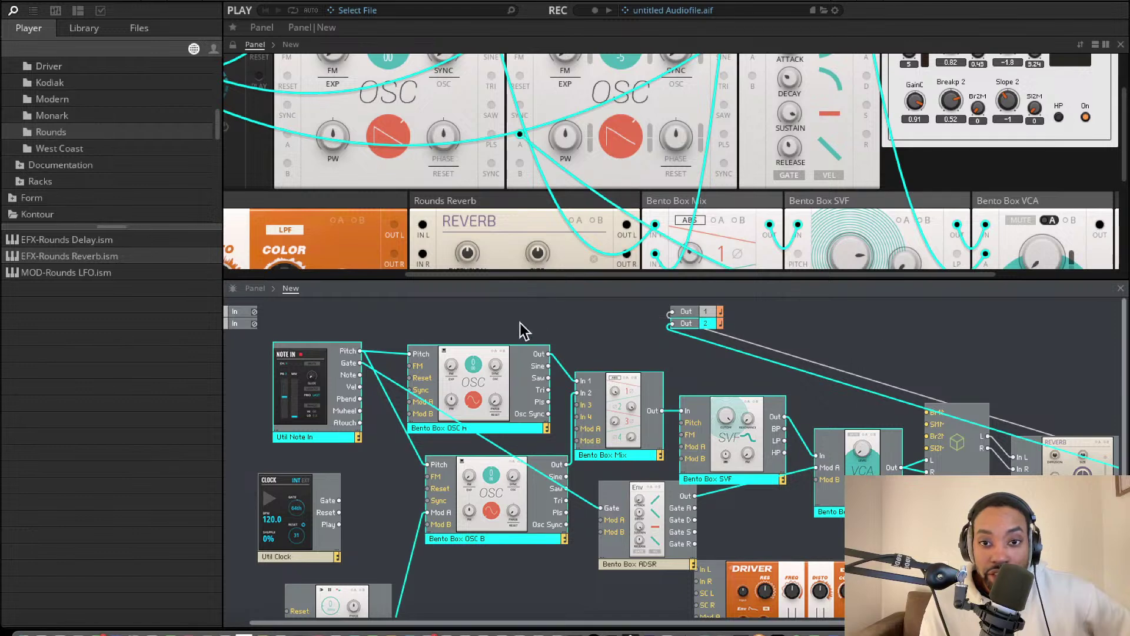
left_click(346, 305)
key("ctrl+a")
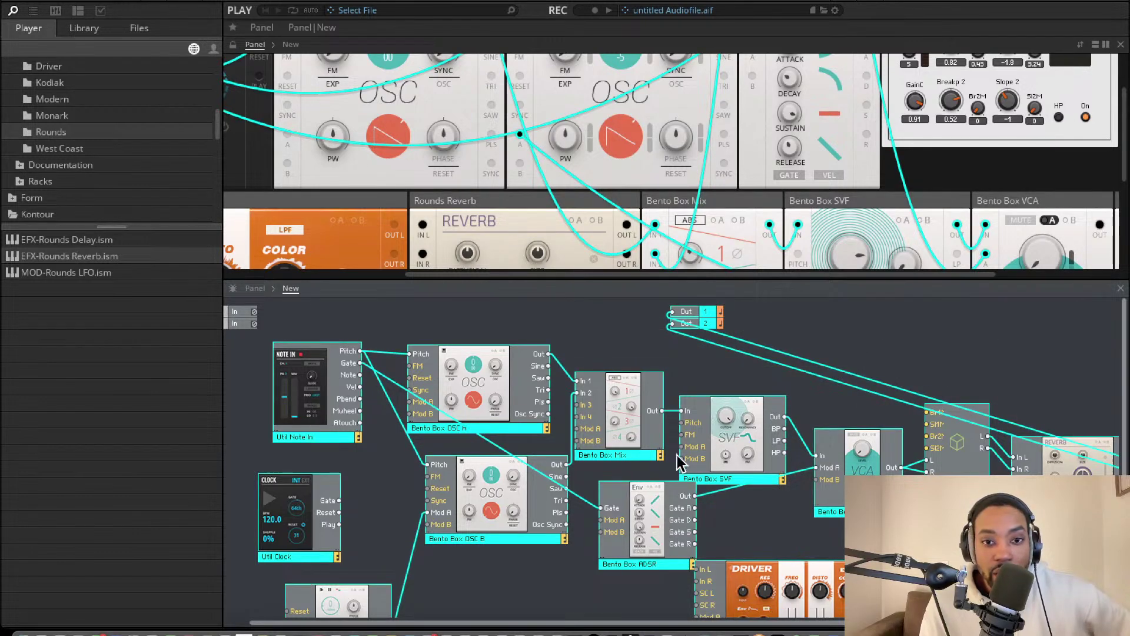
scroll(671, 452, "down", 2)
scroll(621, 435, "up", 2)
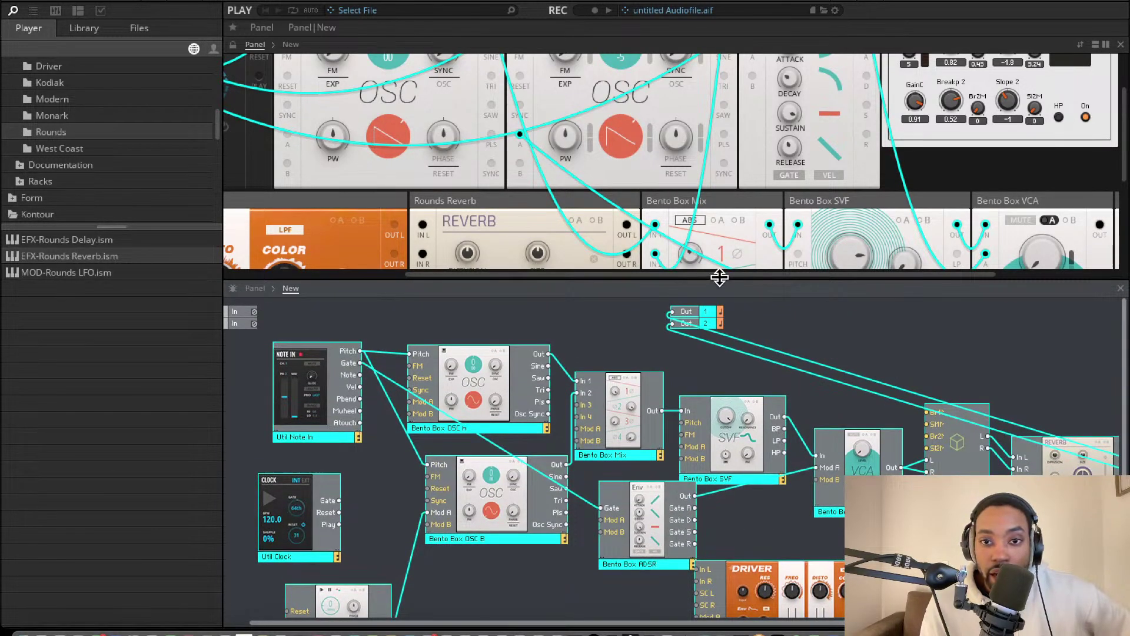
Enlarge the panel view to full block height and review the patch from Note In and Clock to the Driver and Reverb.
left_click_drag(719, 277, 724, 490)
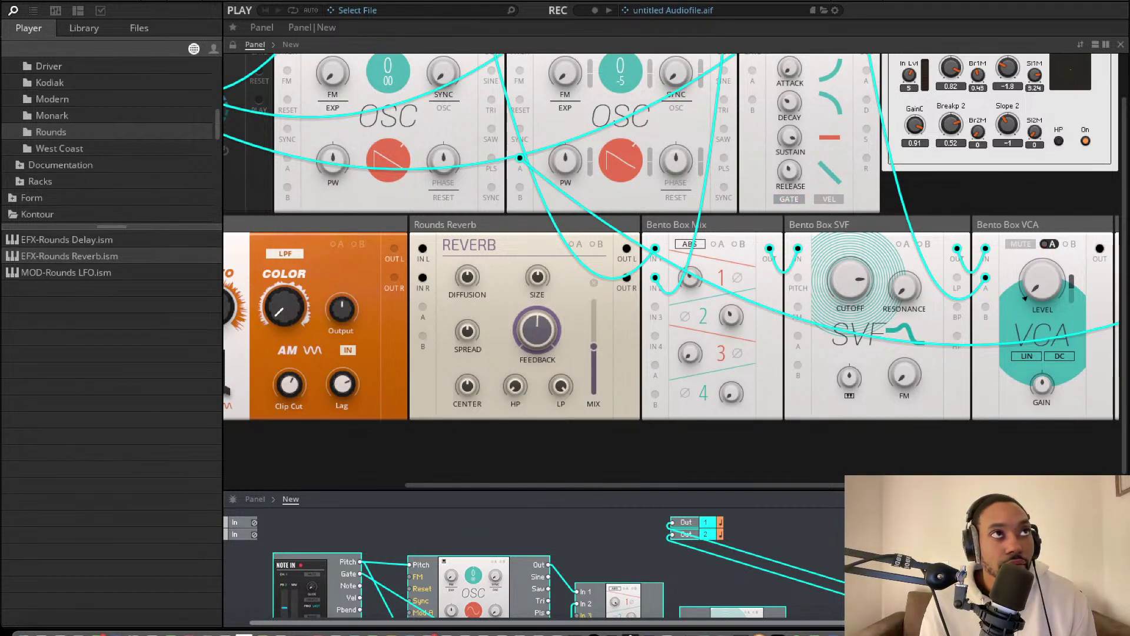
scroll(671, 236, "left", 10)
scroll(671, 235, "up", 2)
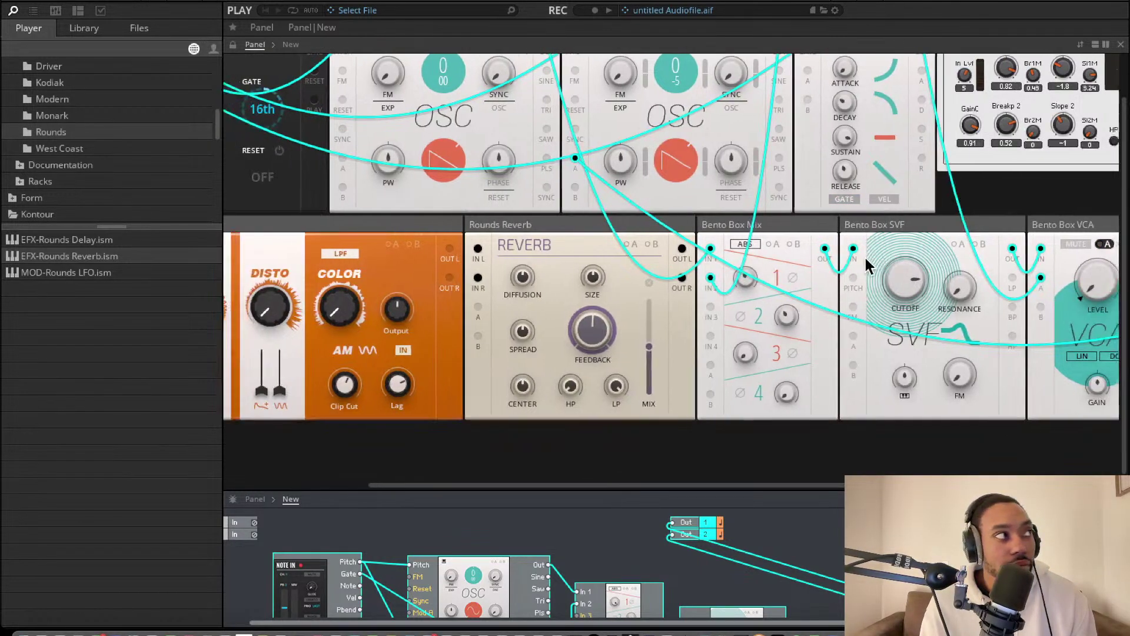
scroll(453, 170, "left", 1)
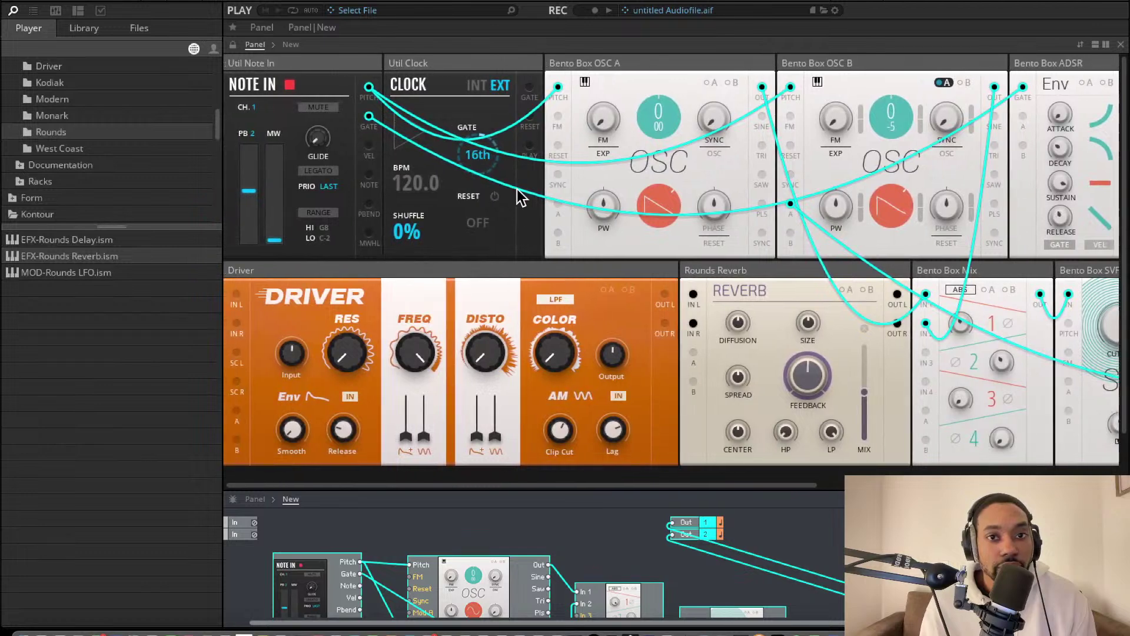